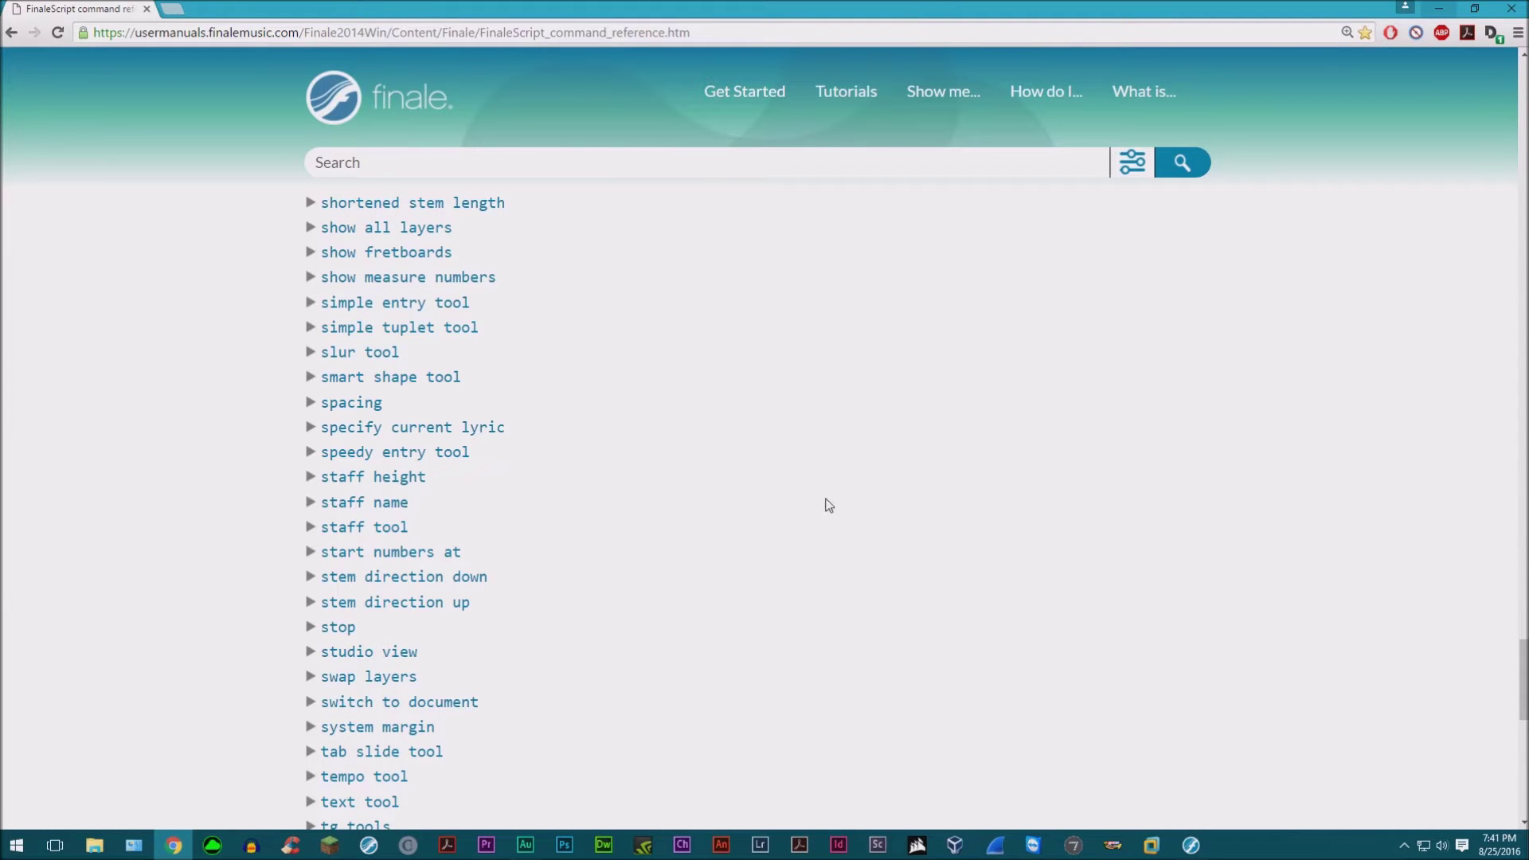
Scroll to the top of the FinaleScript command reference and highlight parts of its intro and heading.
scroll(829, 504, "up", 20)
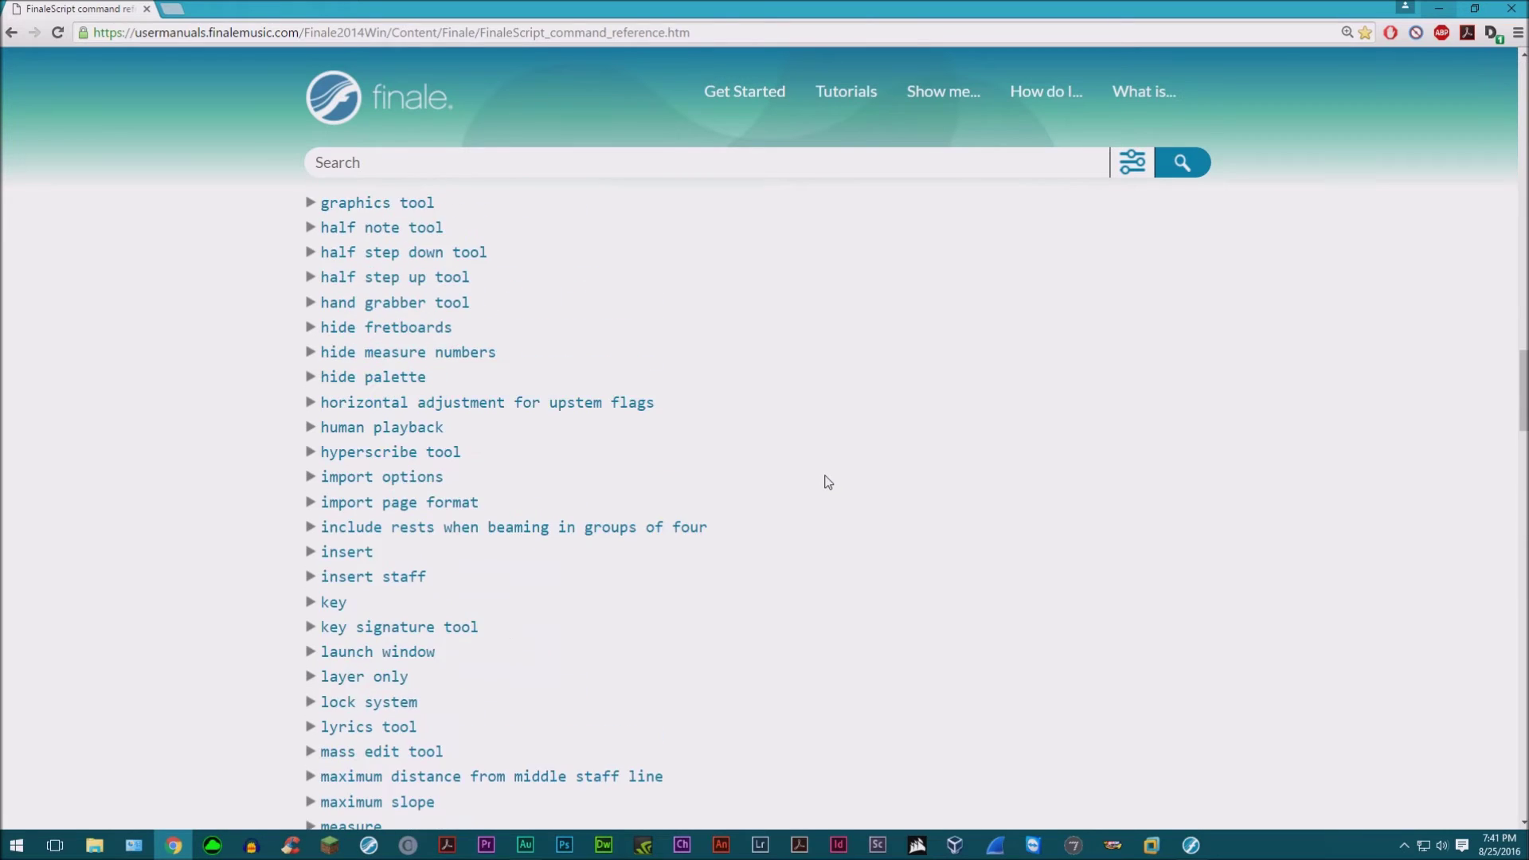
scroll(828, 481, "up", 20)
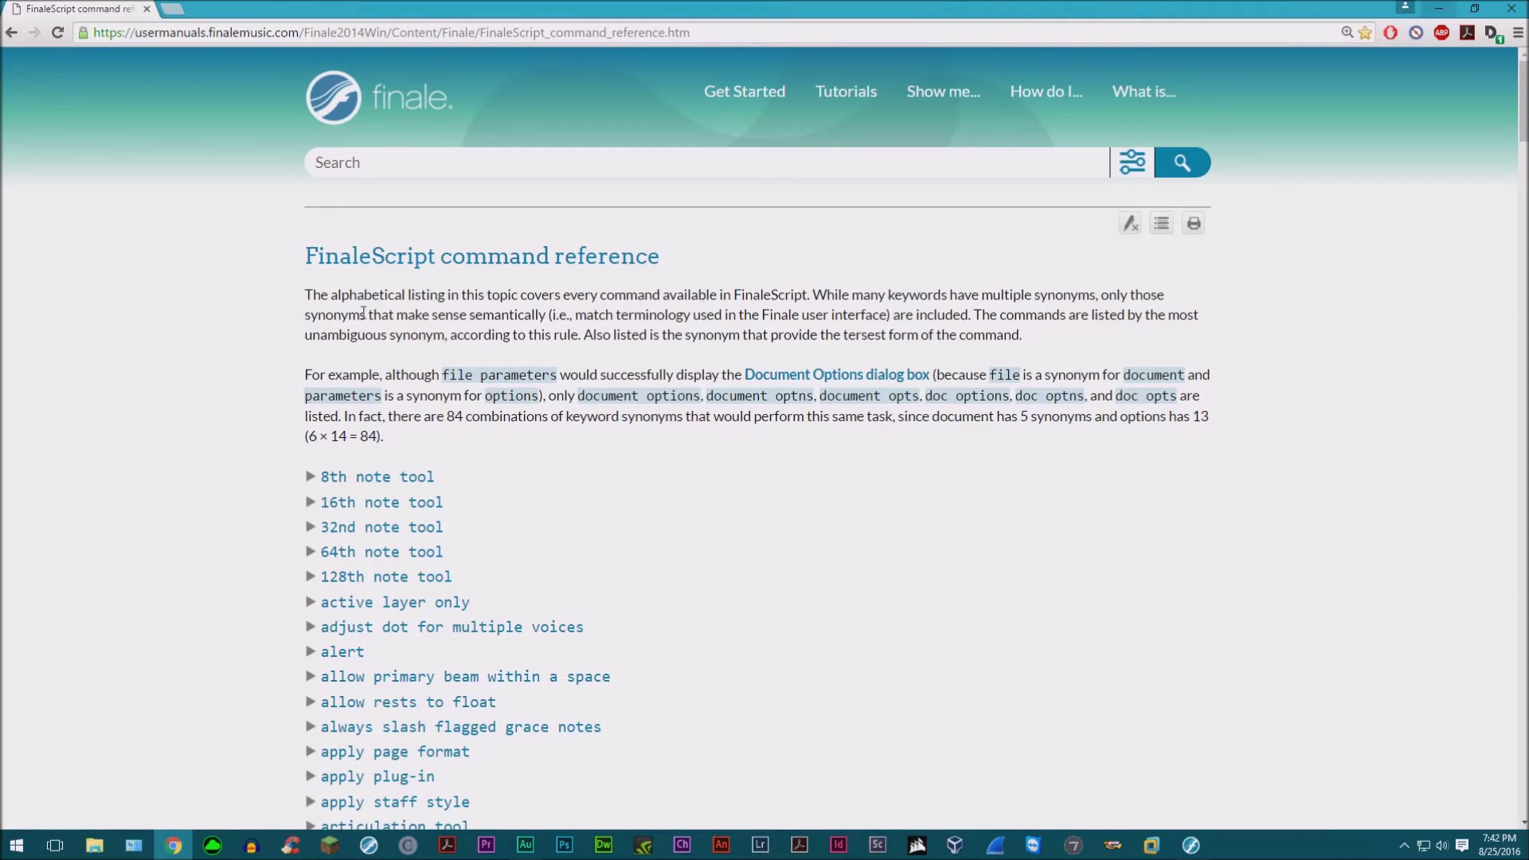
left_click_drag(309, 292, 722, 297)
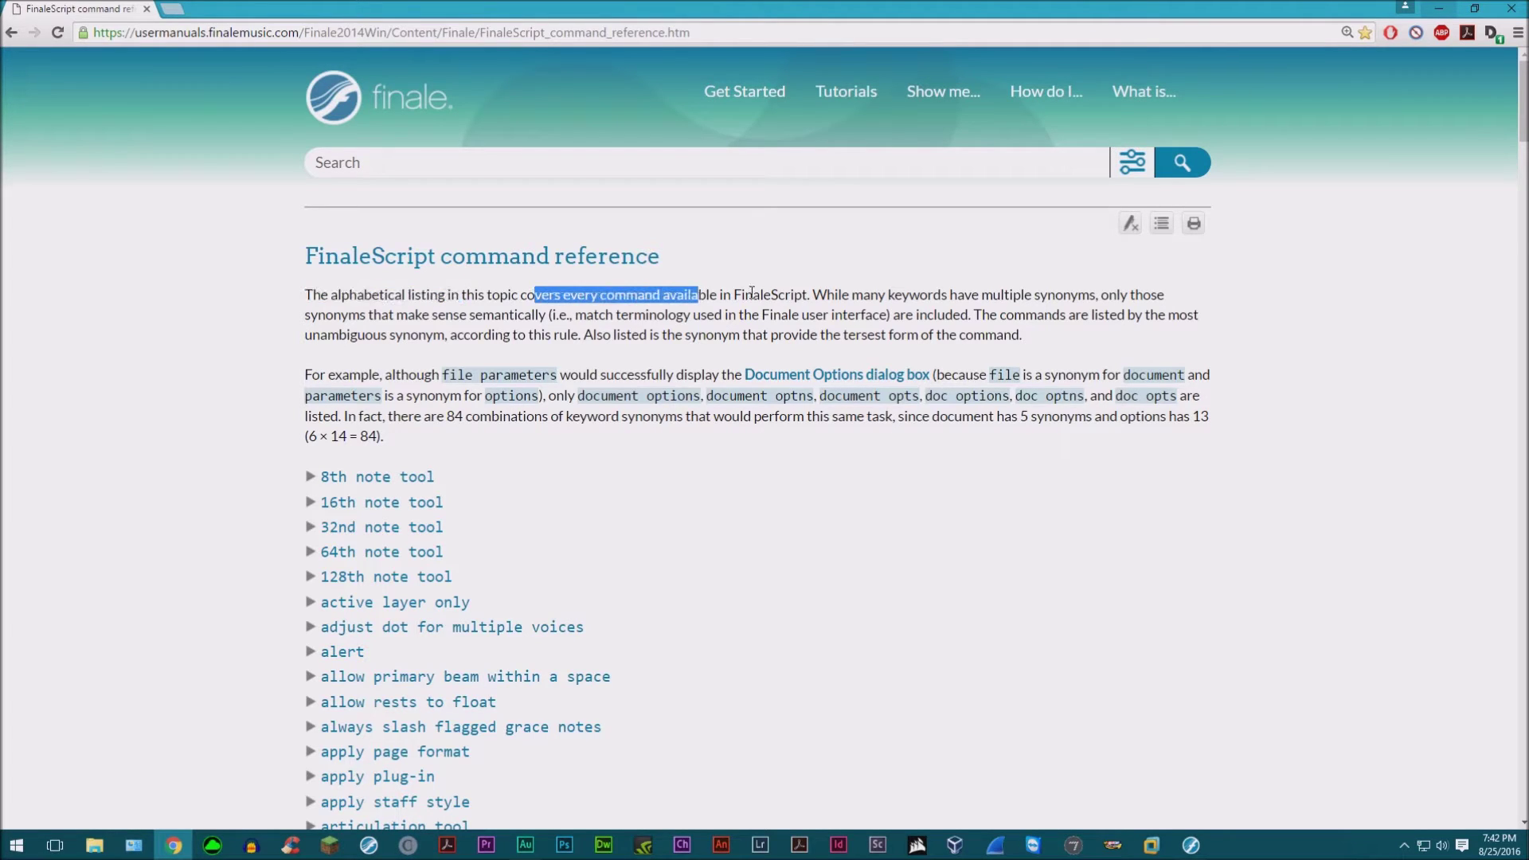
left_click(751, 292)
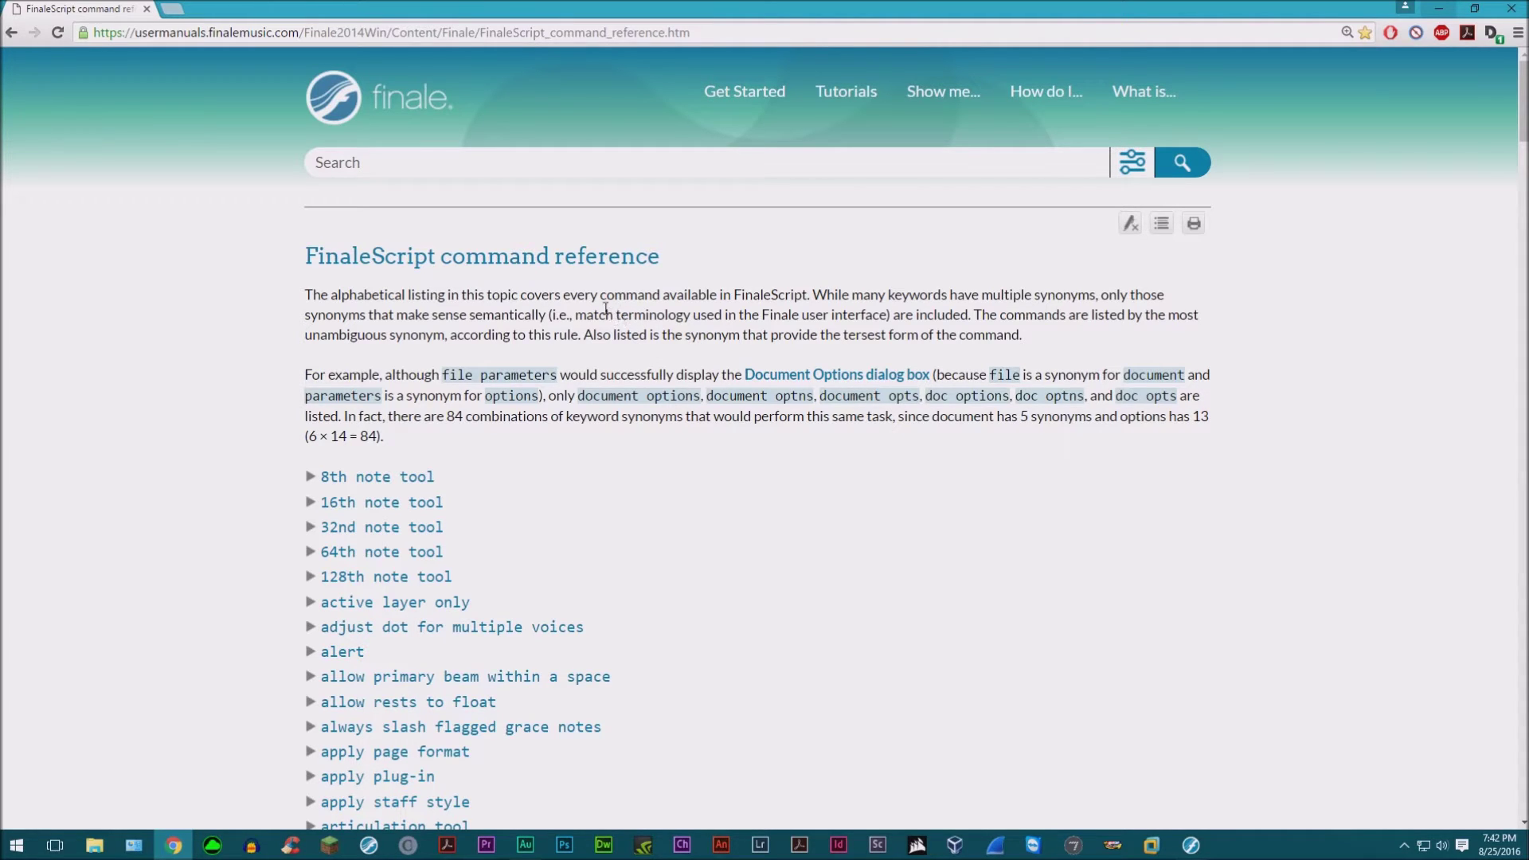
left_click_drag(307, 254, 439, 256)
left_click(587, 256)
Scroll down through the full FinaleScript command list and partway back up.
scroll(557, 474, "down", 5)
scroll(690, 419, "down", 6)
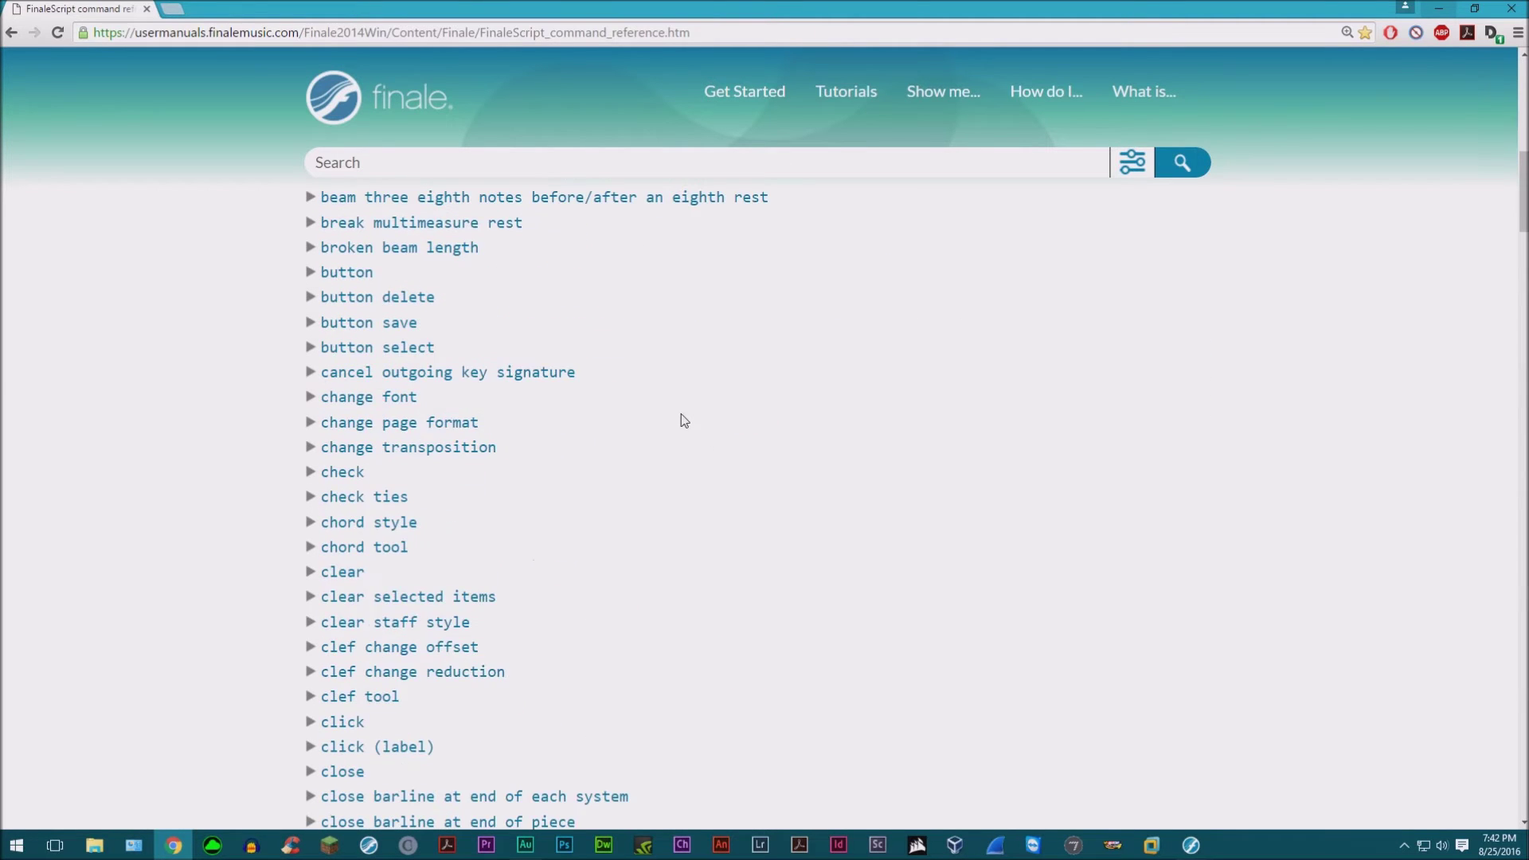
scroll(684, 420, "down", 6)
scroll(679, 430, "down", 20)
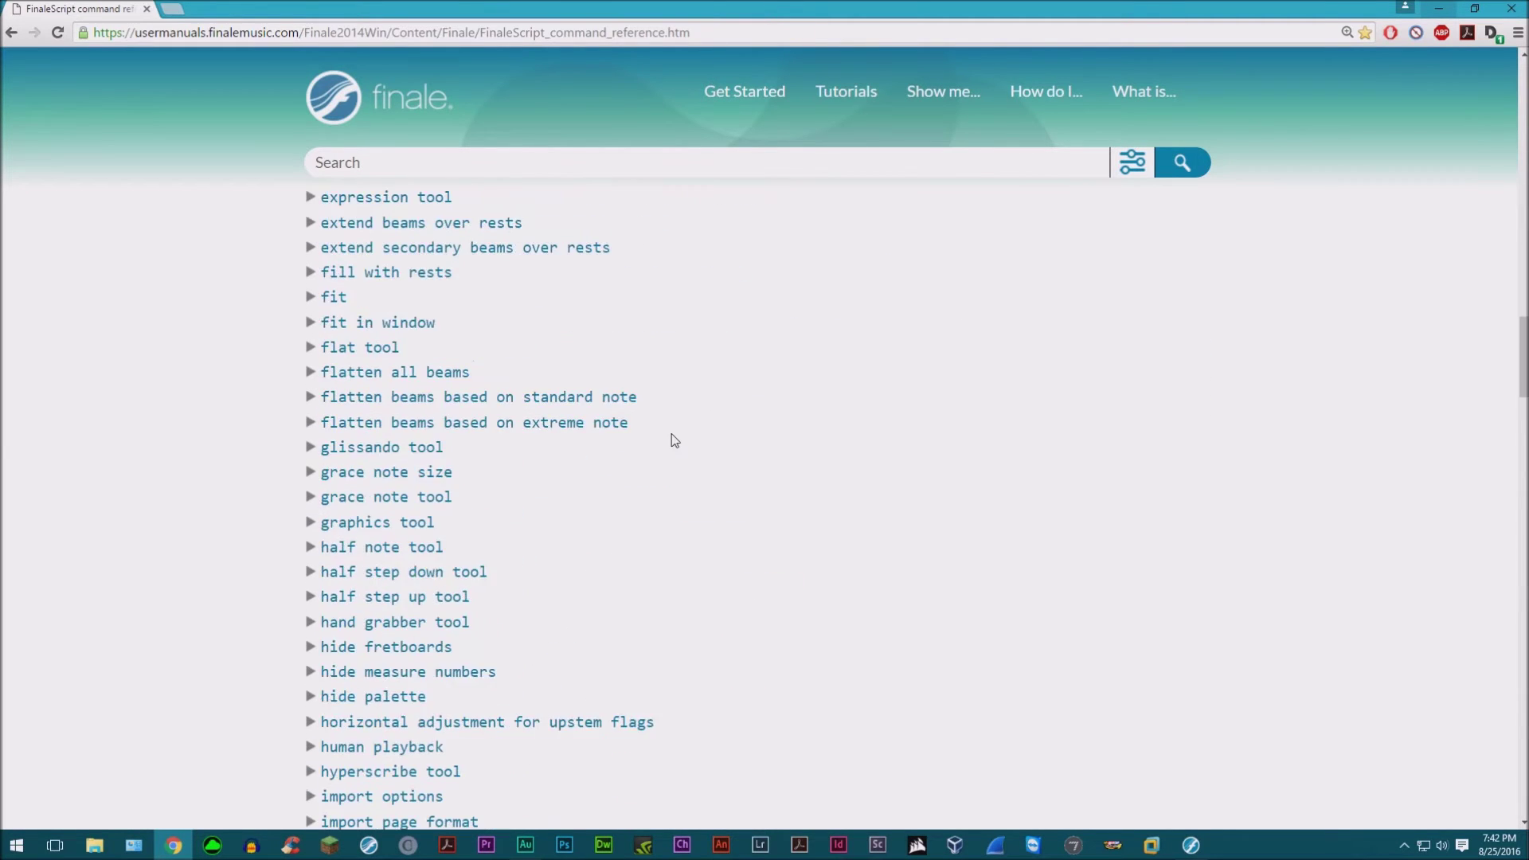
scroll(665, 428, "down", 6)
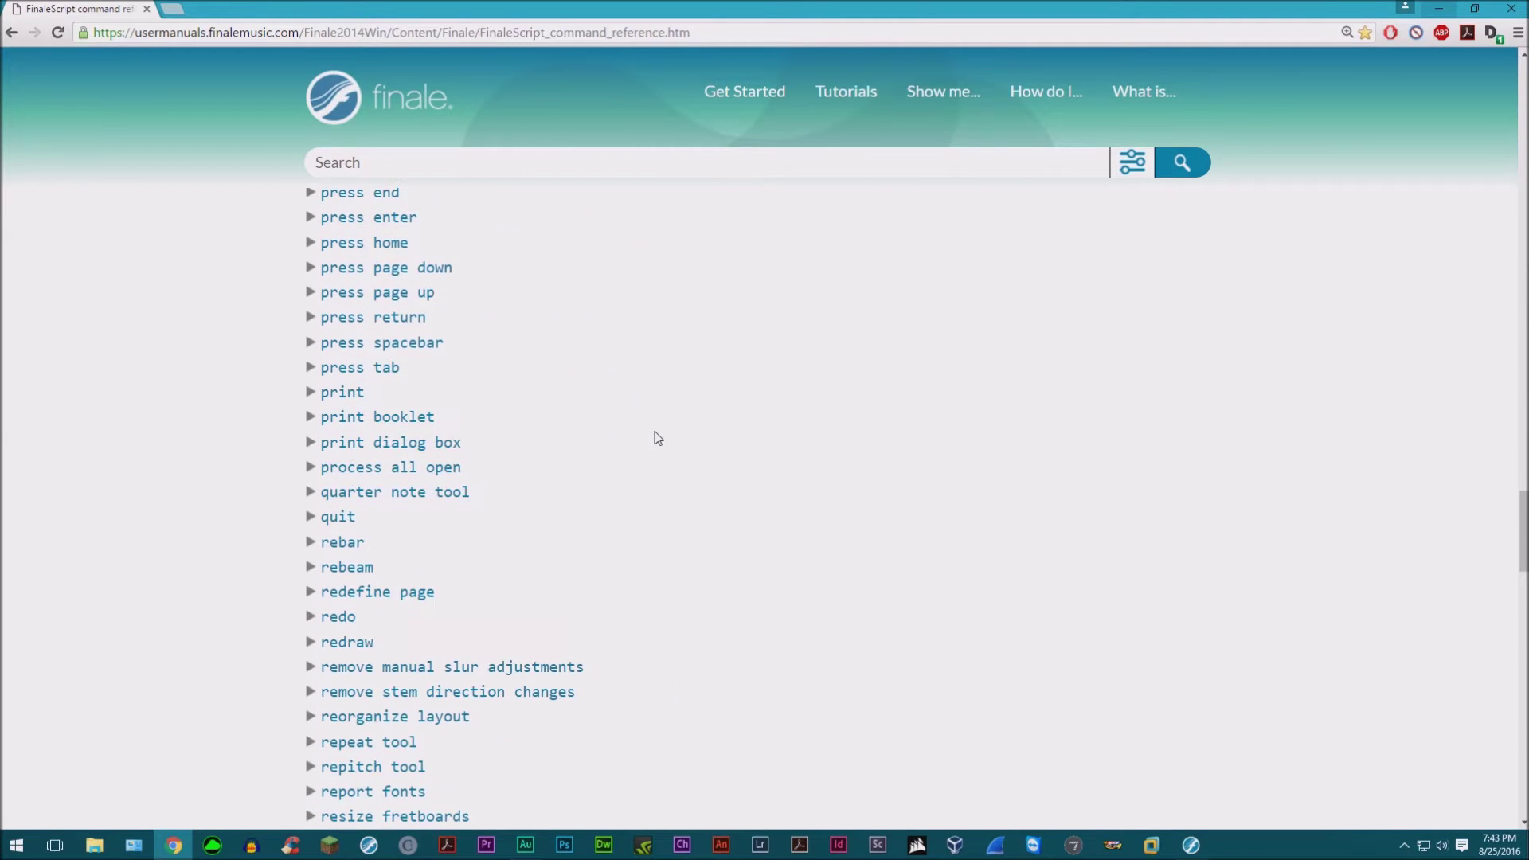
scroll(657, 438, "down", 7)
scroll(653, 430, "down", 14)
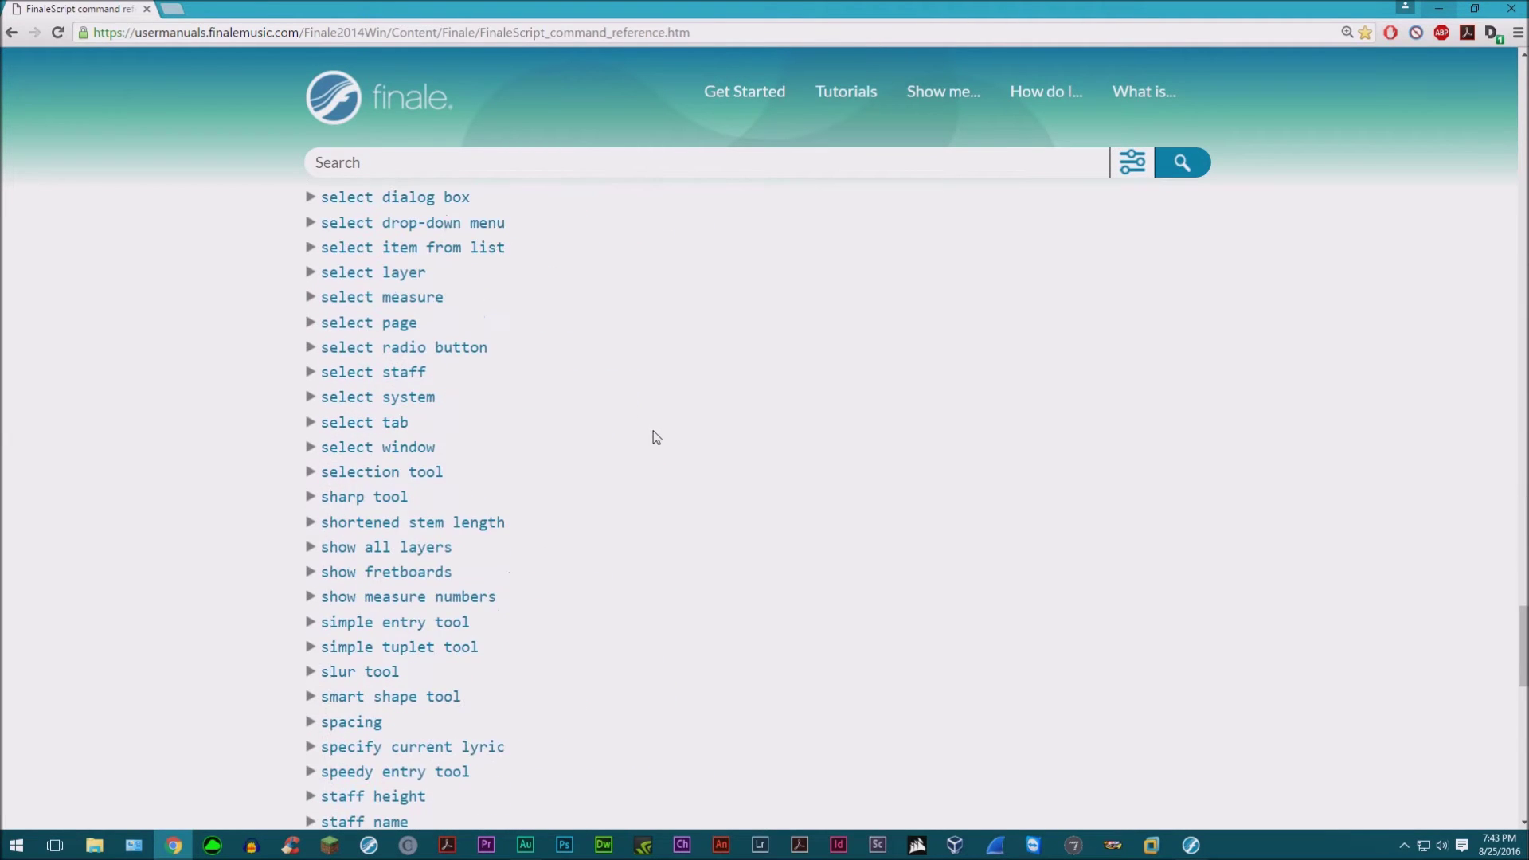
scroll(645, 426, "down", 9)
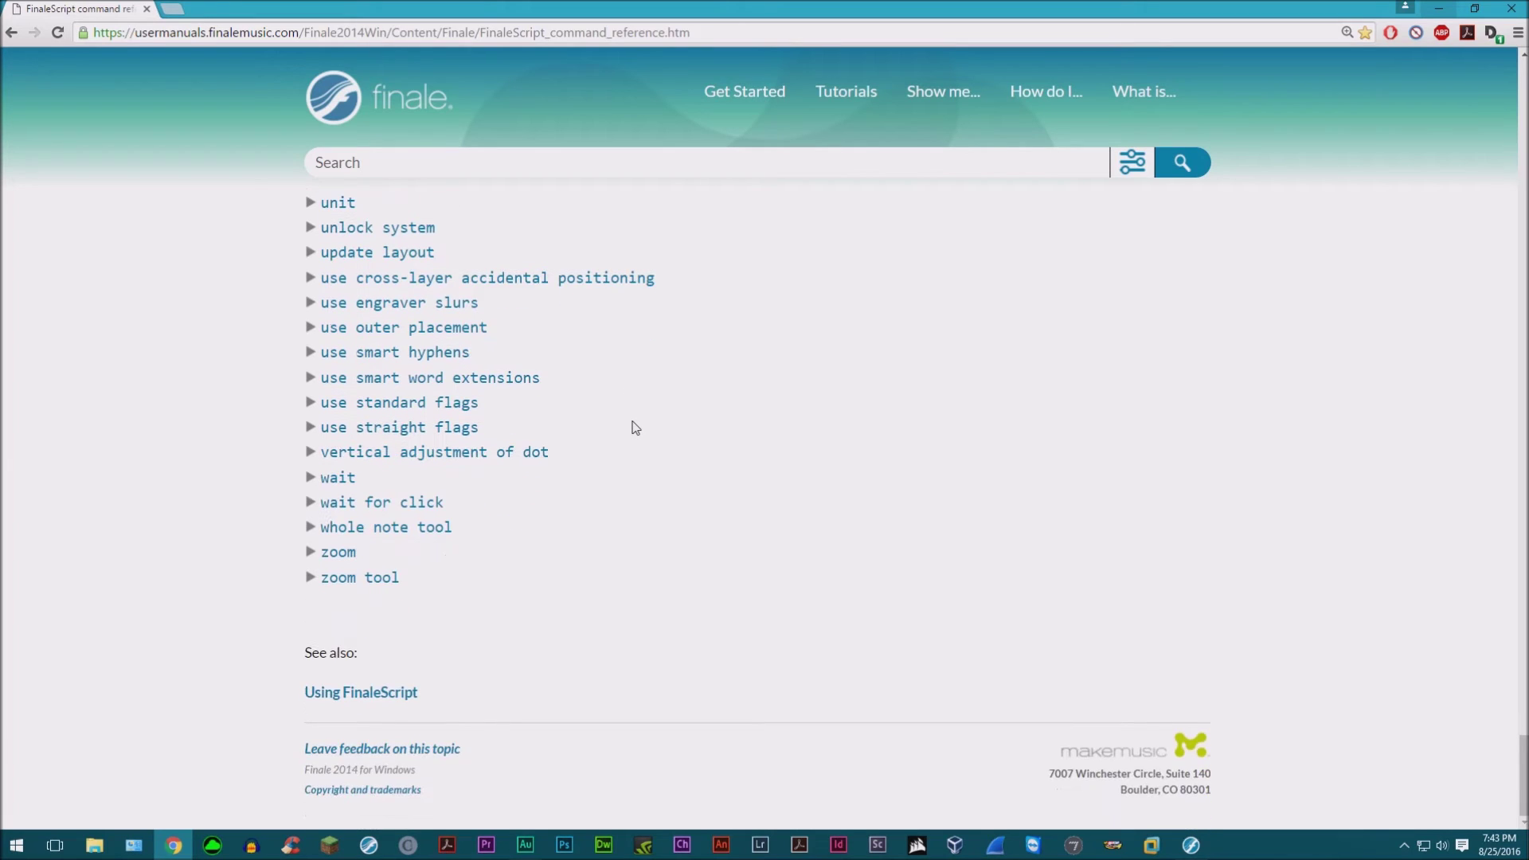
scroll(637, 422, "up", 20)
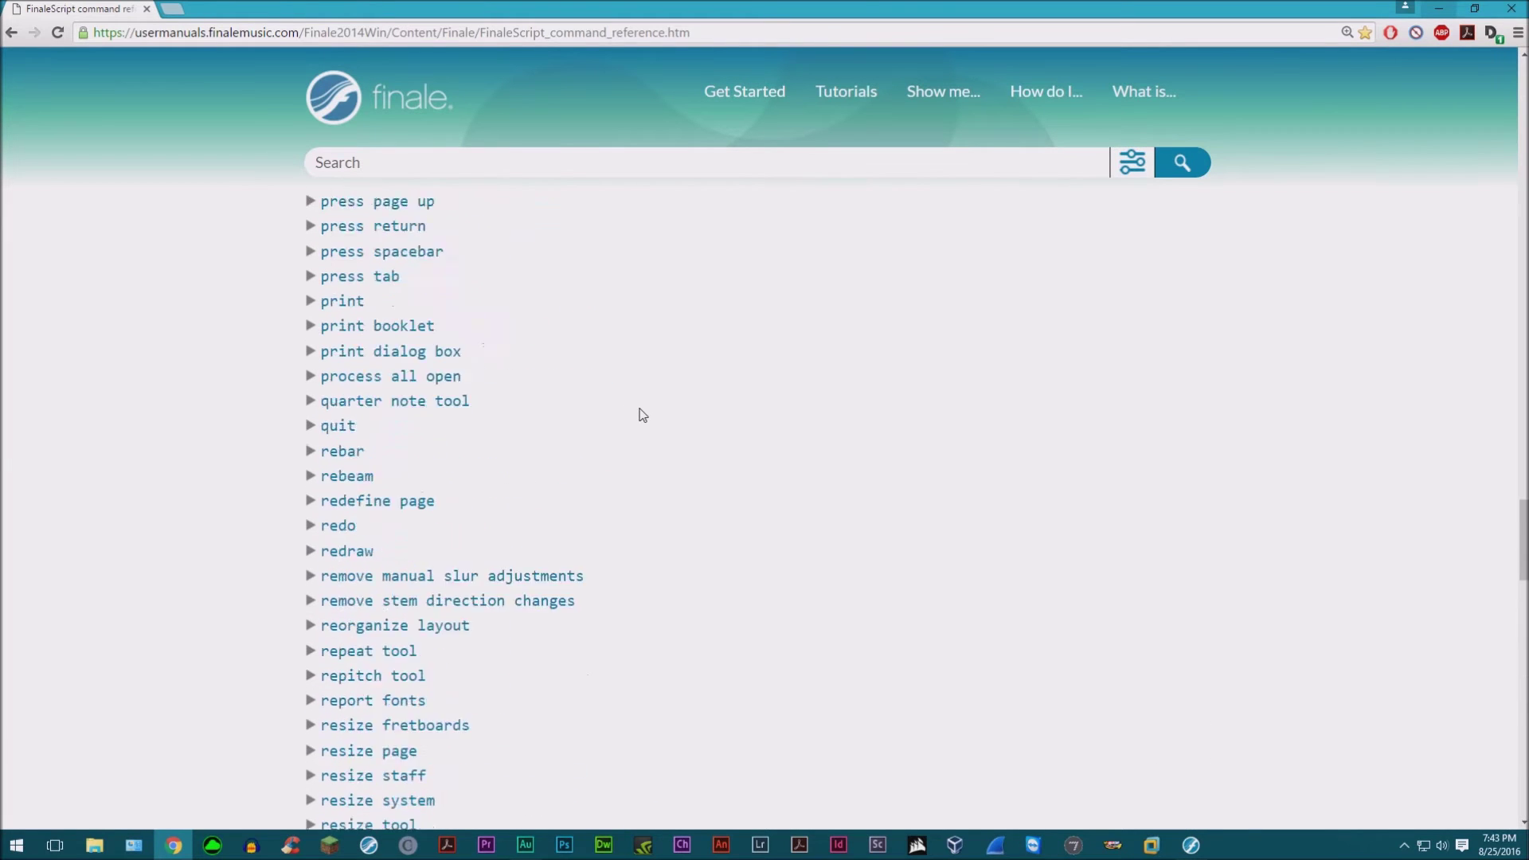
scroll(556, 467, "up", 12)
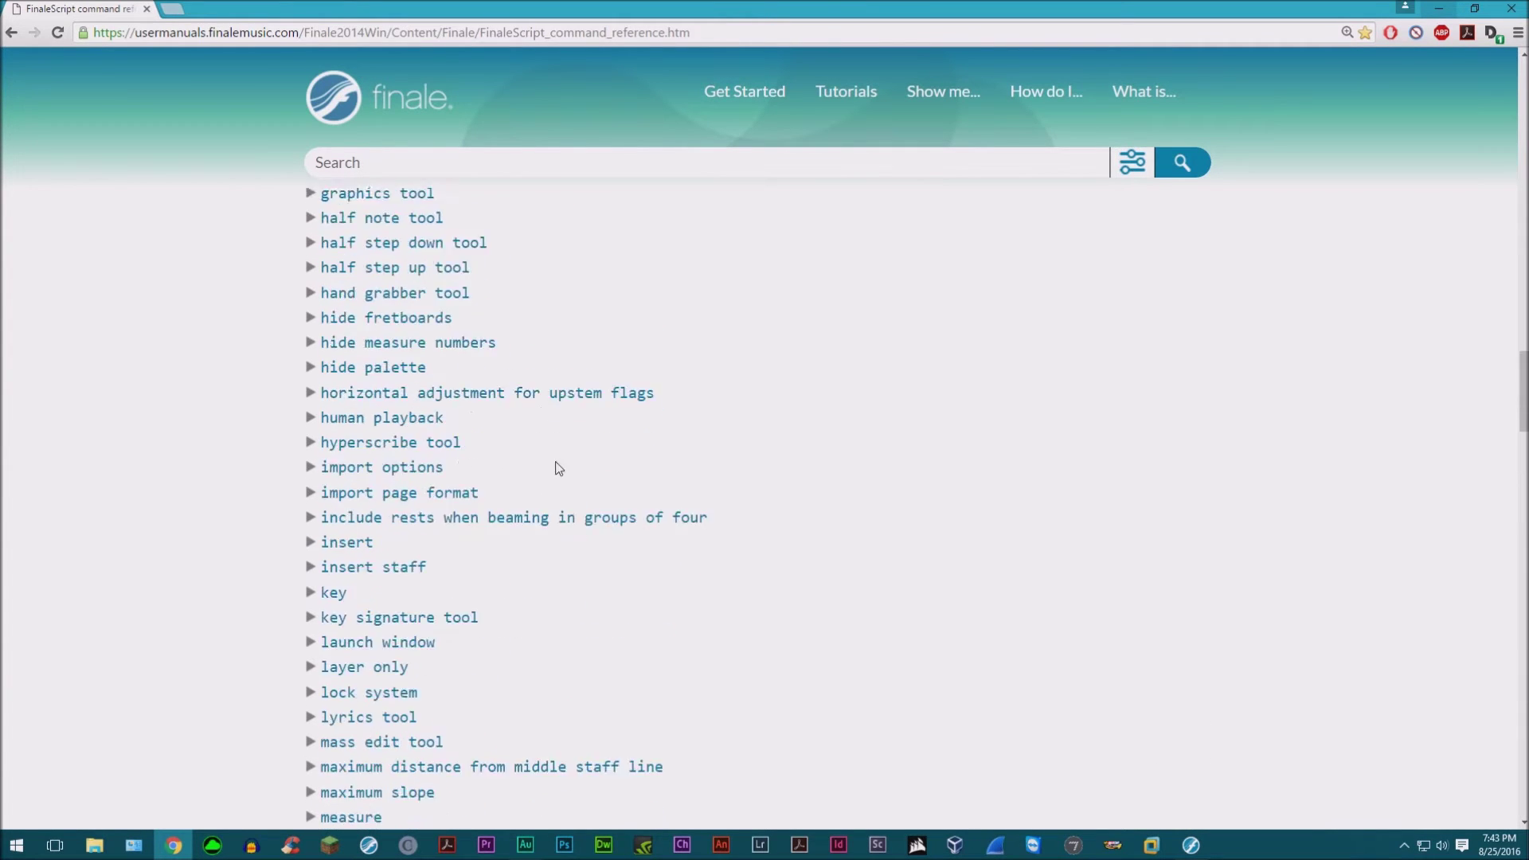
Expand and collapse the 'extend beams over rests' entry, then return toward the top.
left_click(312, 417)
scroll(597, 549, "down", 2)
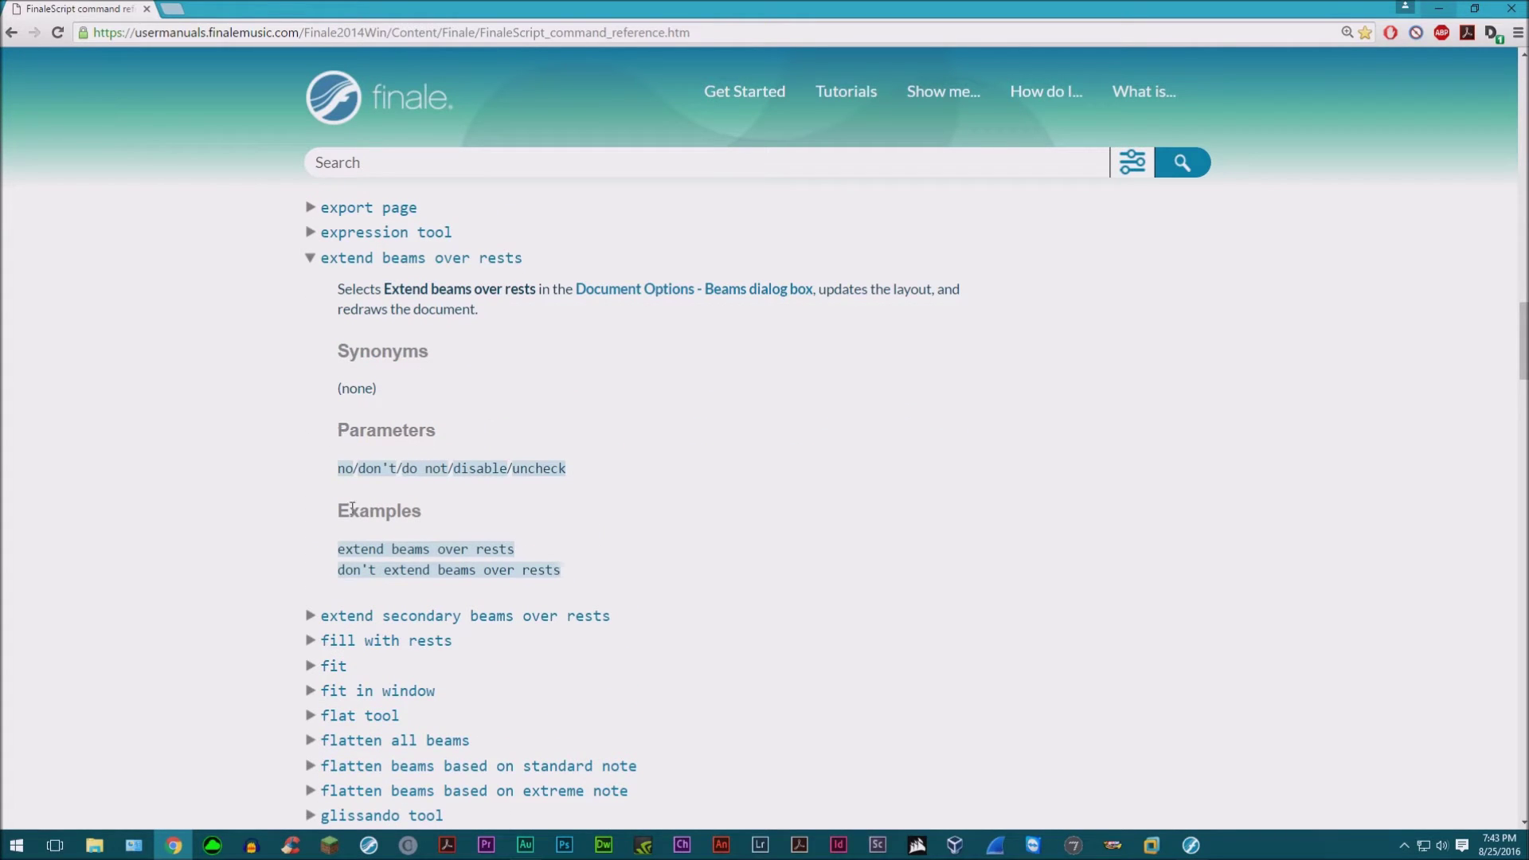
left_click(309, 258)
scroll(642, 414, "up", 20)
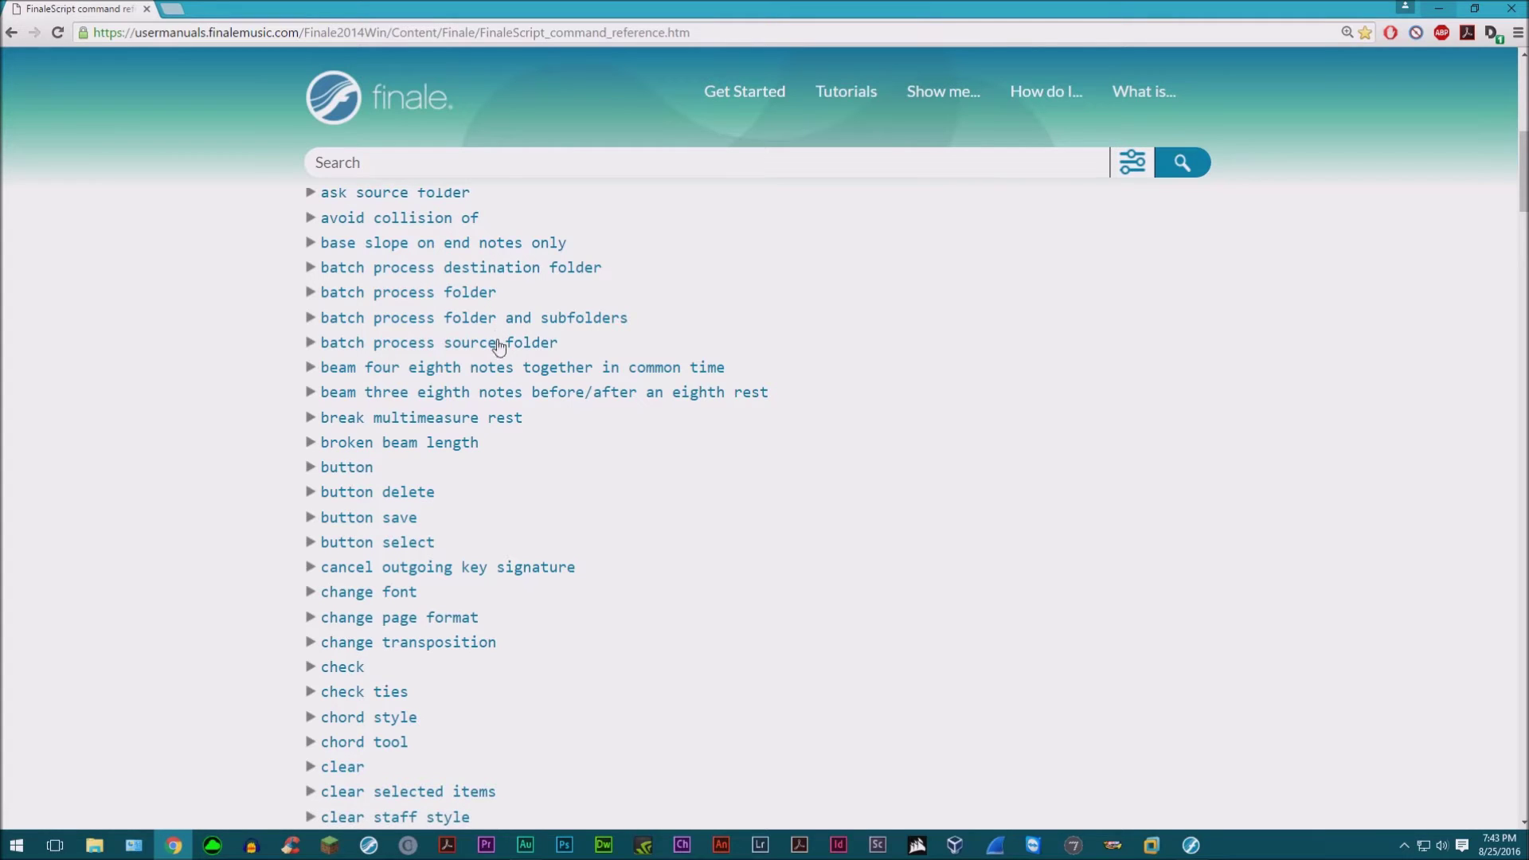
scroll(635, 403, "up", 9)
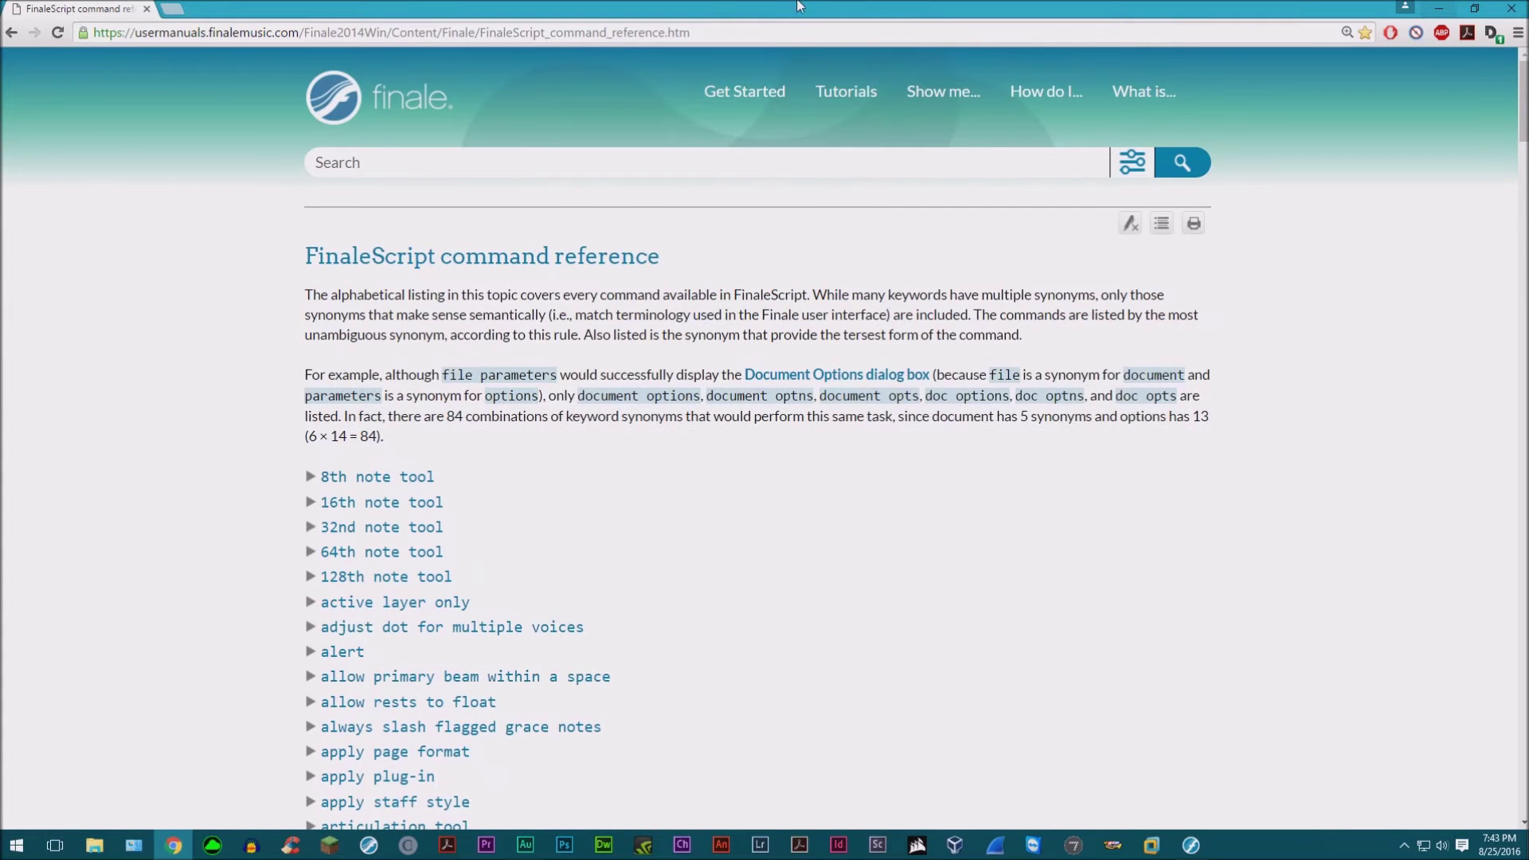
Select and deselect the page's web address, then bring up the Finale score.
left_click(690, 32)
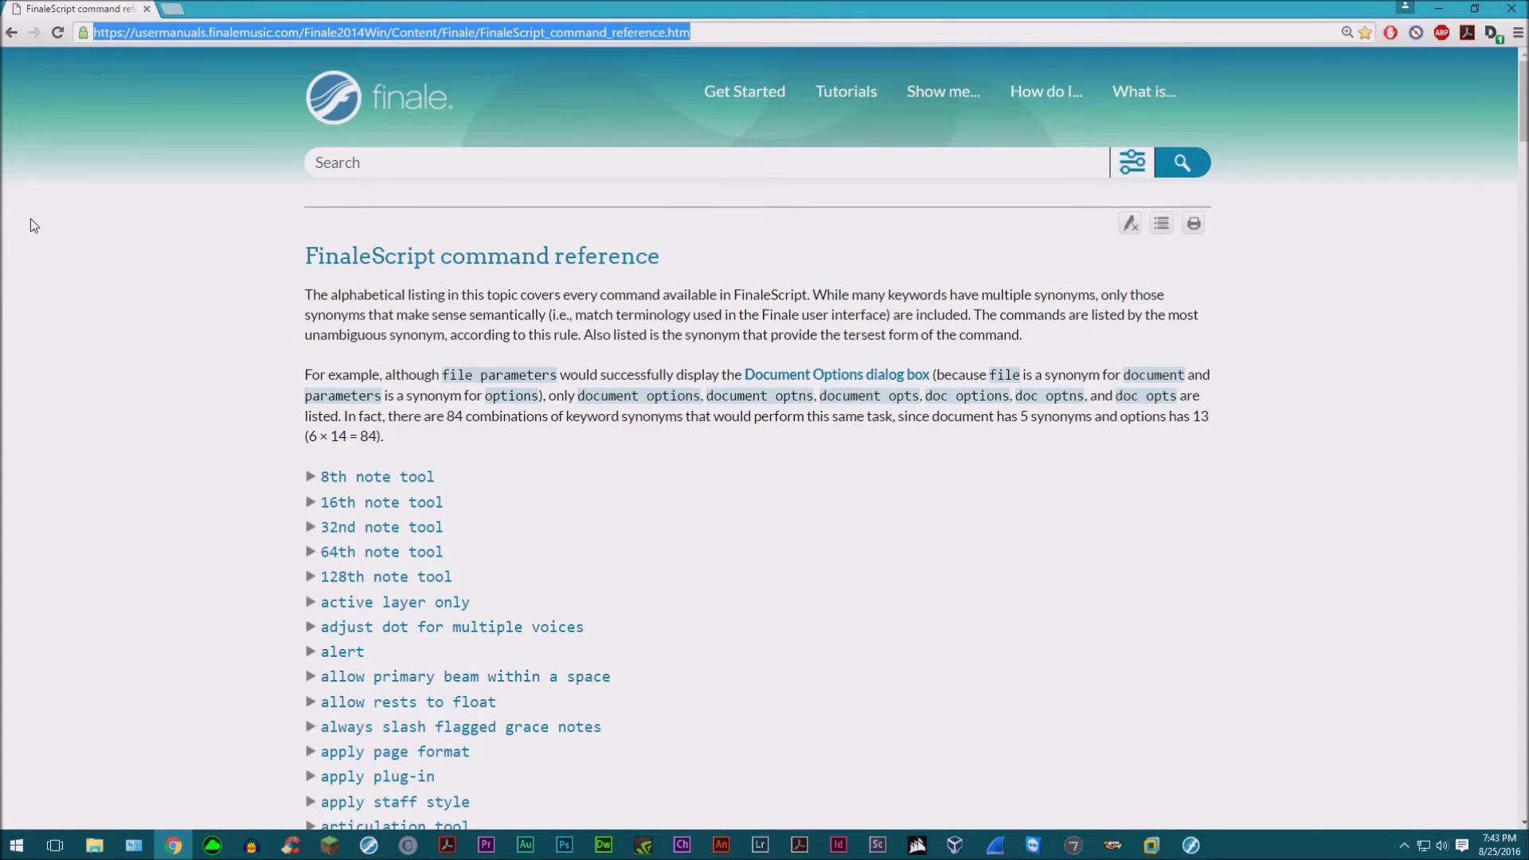
left_click(166, 229)
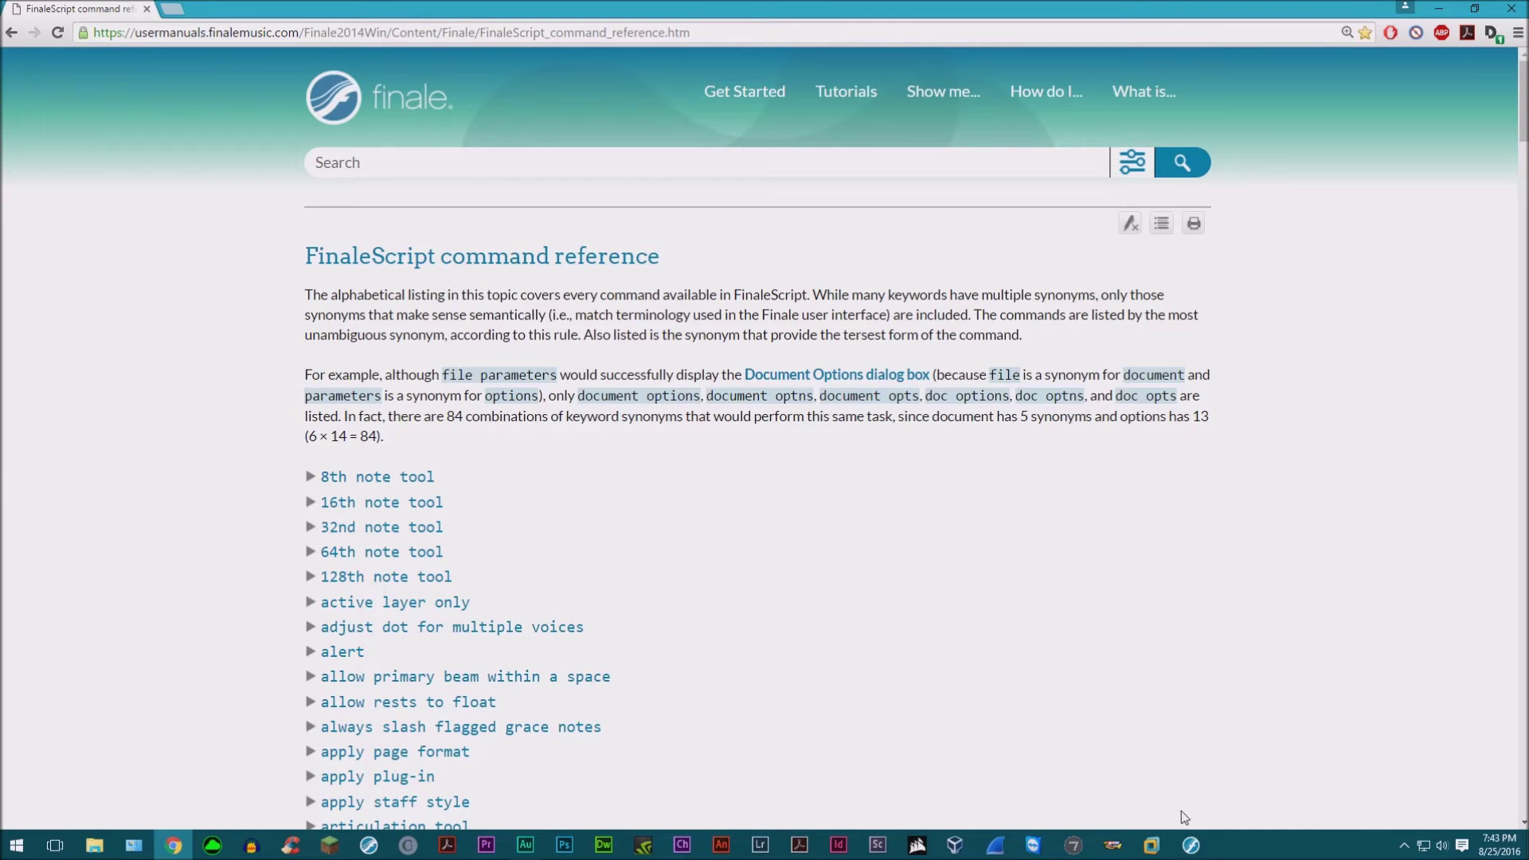
left_click(1188, 846)
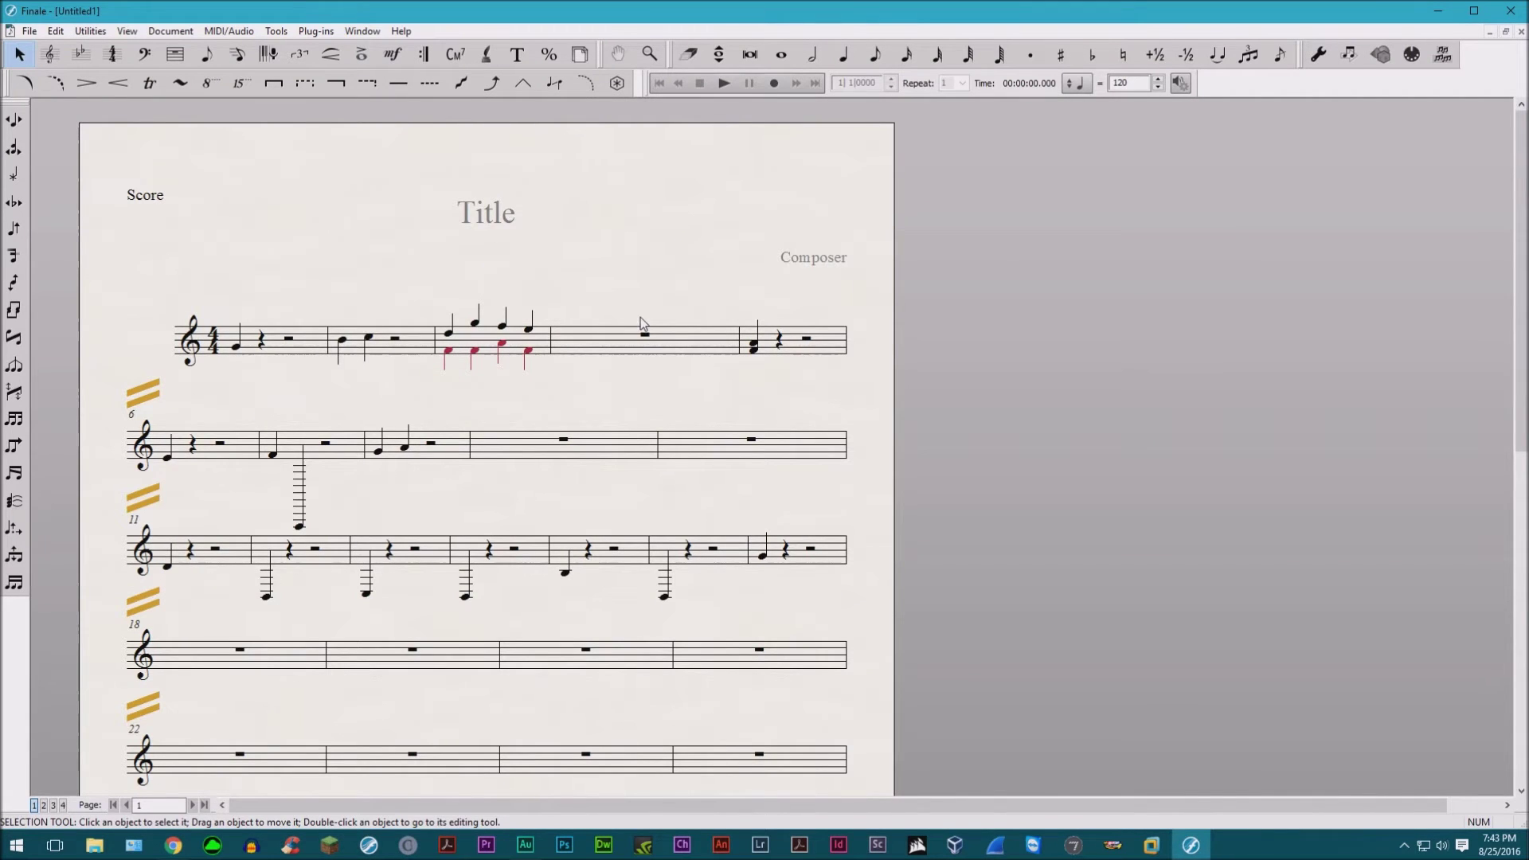
Open Plug-ins > FinaleScript > FinaleScript Palette and position it over the score.
left_click(312, 34)
mouse_move(347, 86)
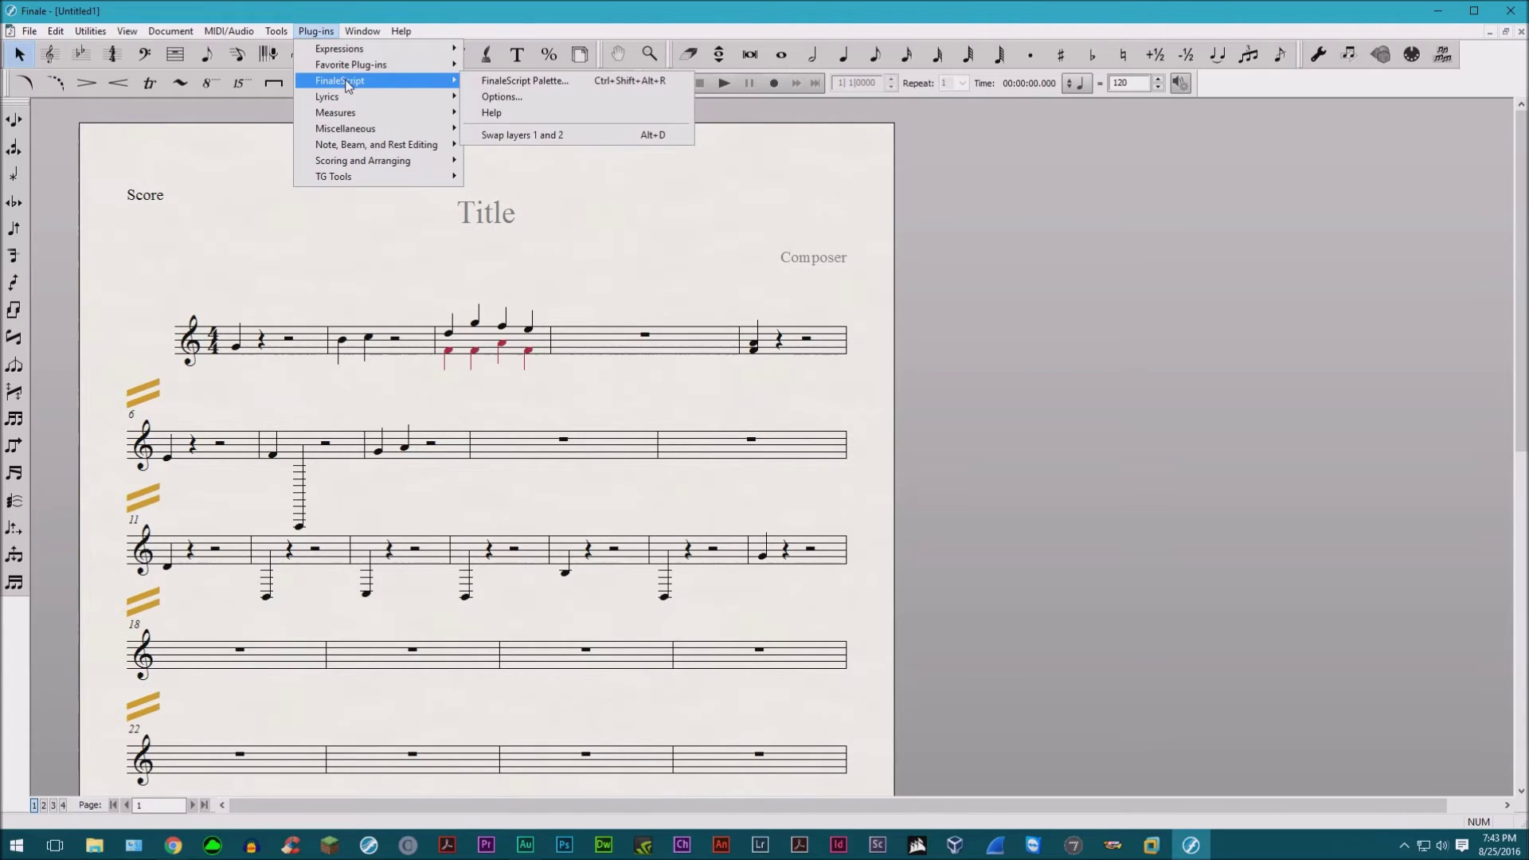
left_click(639, 89)
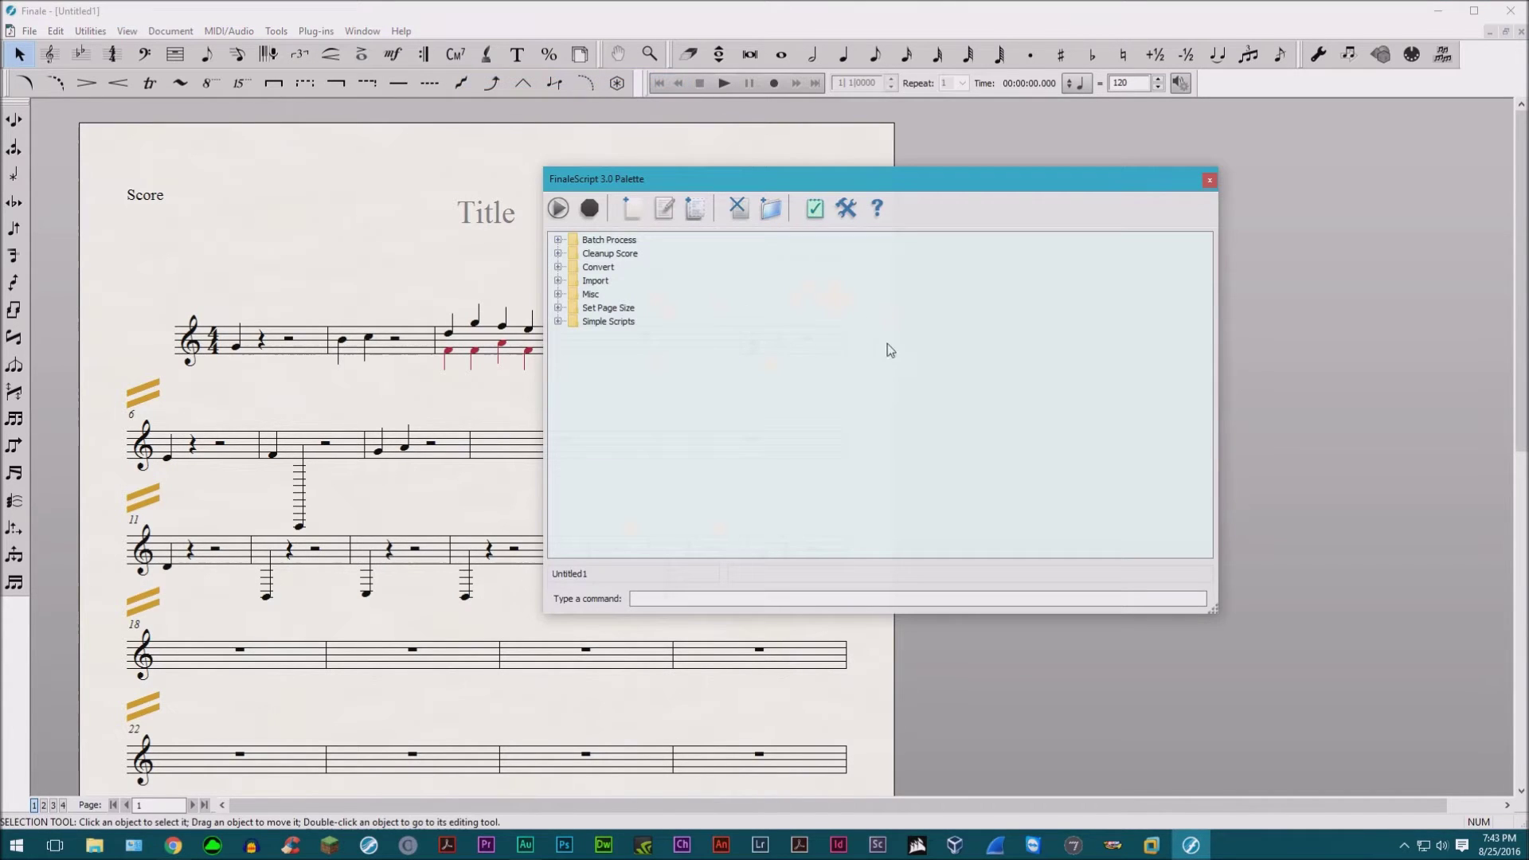
left_click_drag(860, 190, 767, 163)
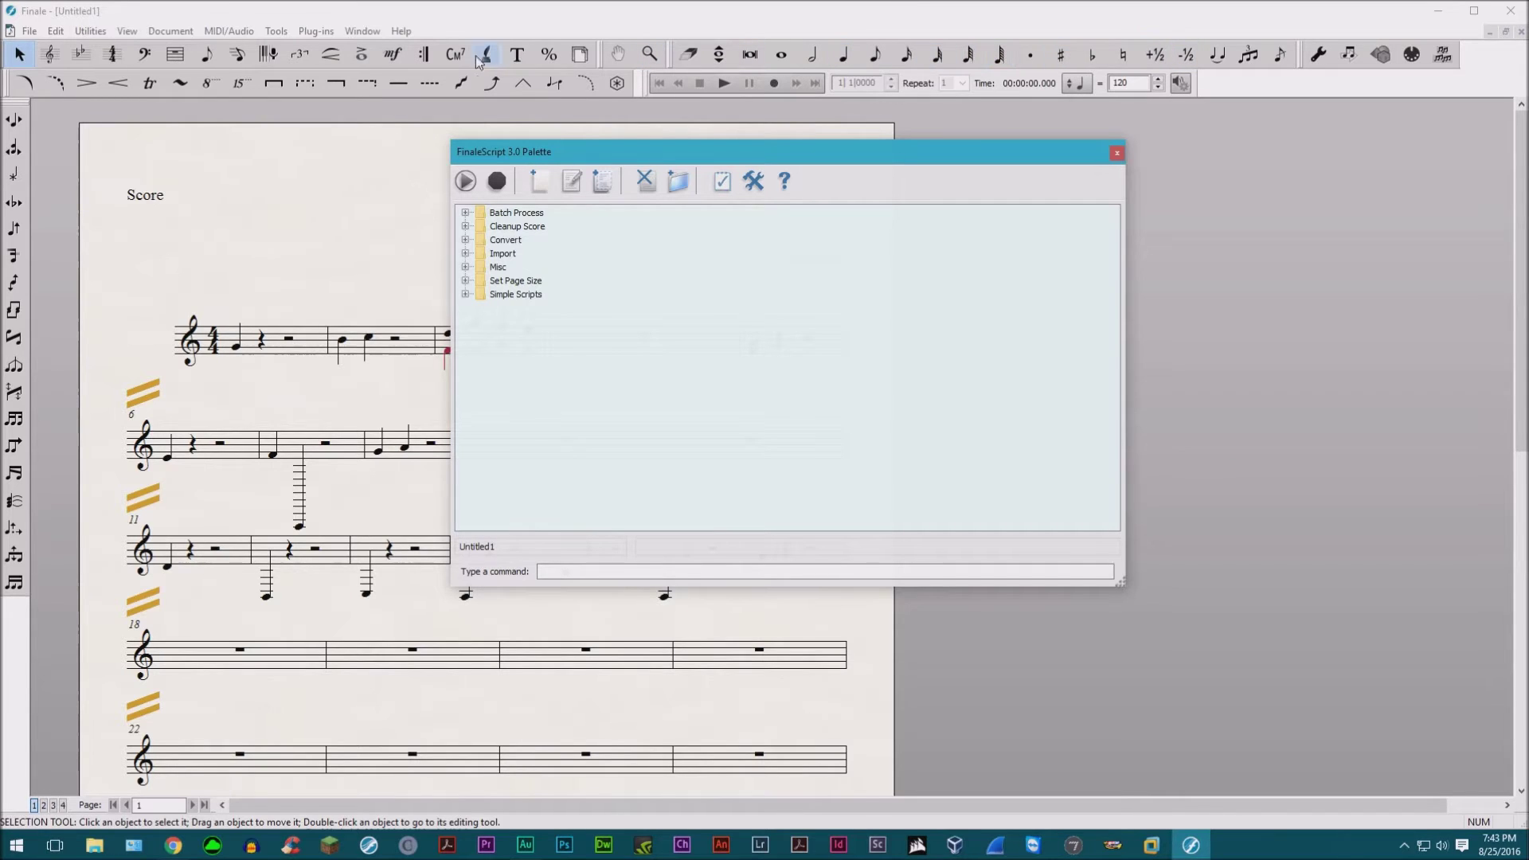
Try the Expression, Page Layout and Eraser tools, then view and close the last script report.
left_click(399, 59)
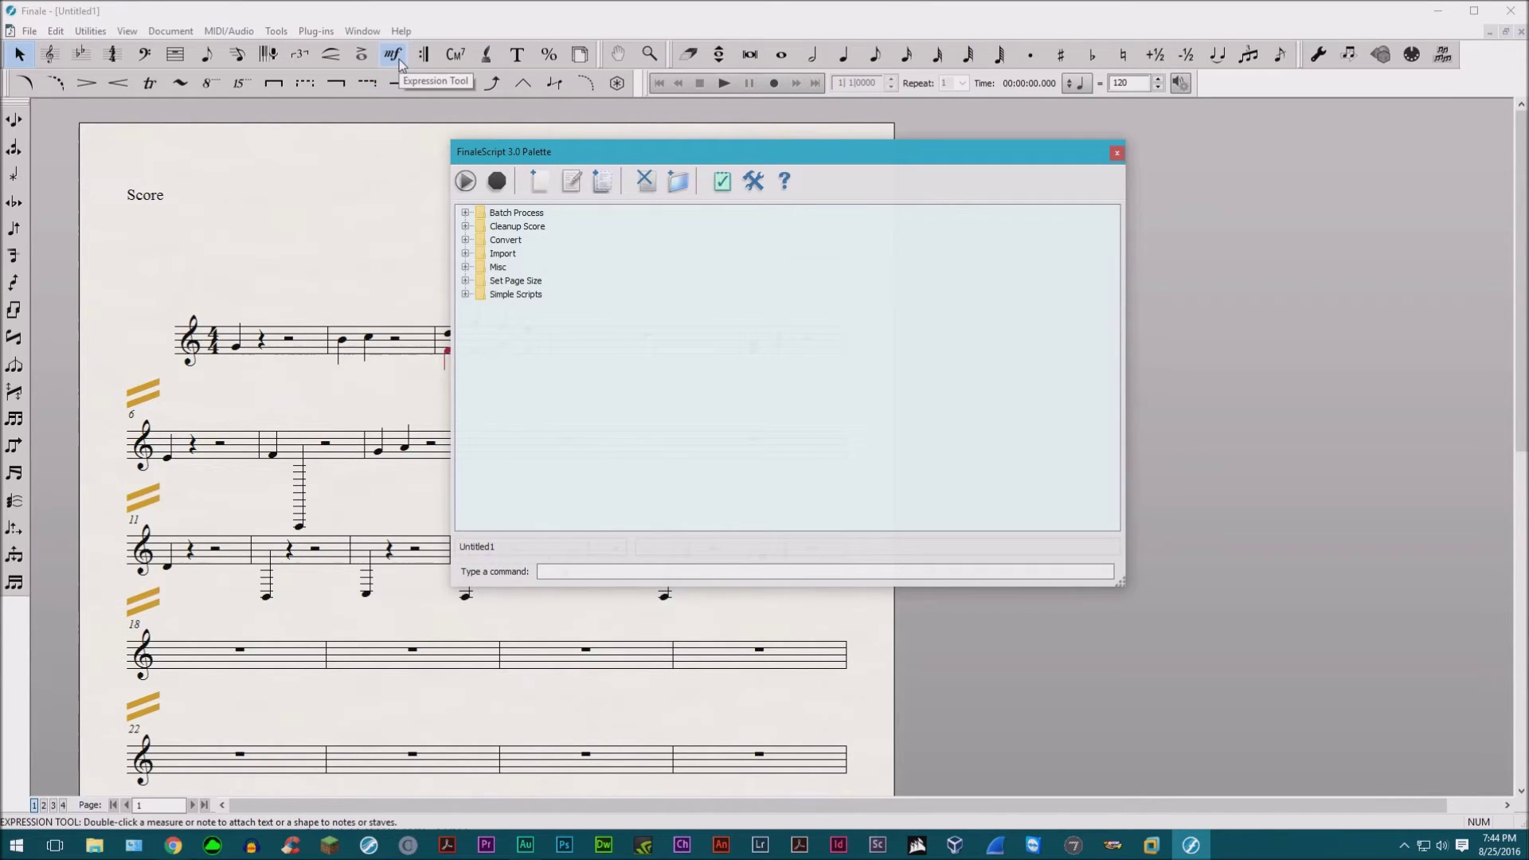
key("Escape")
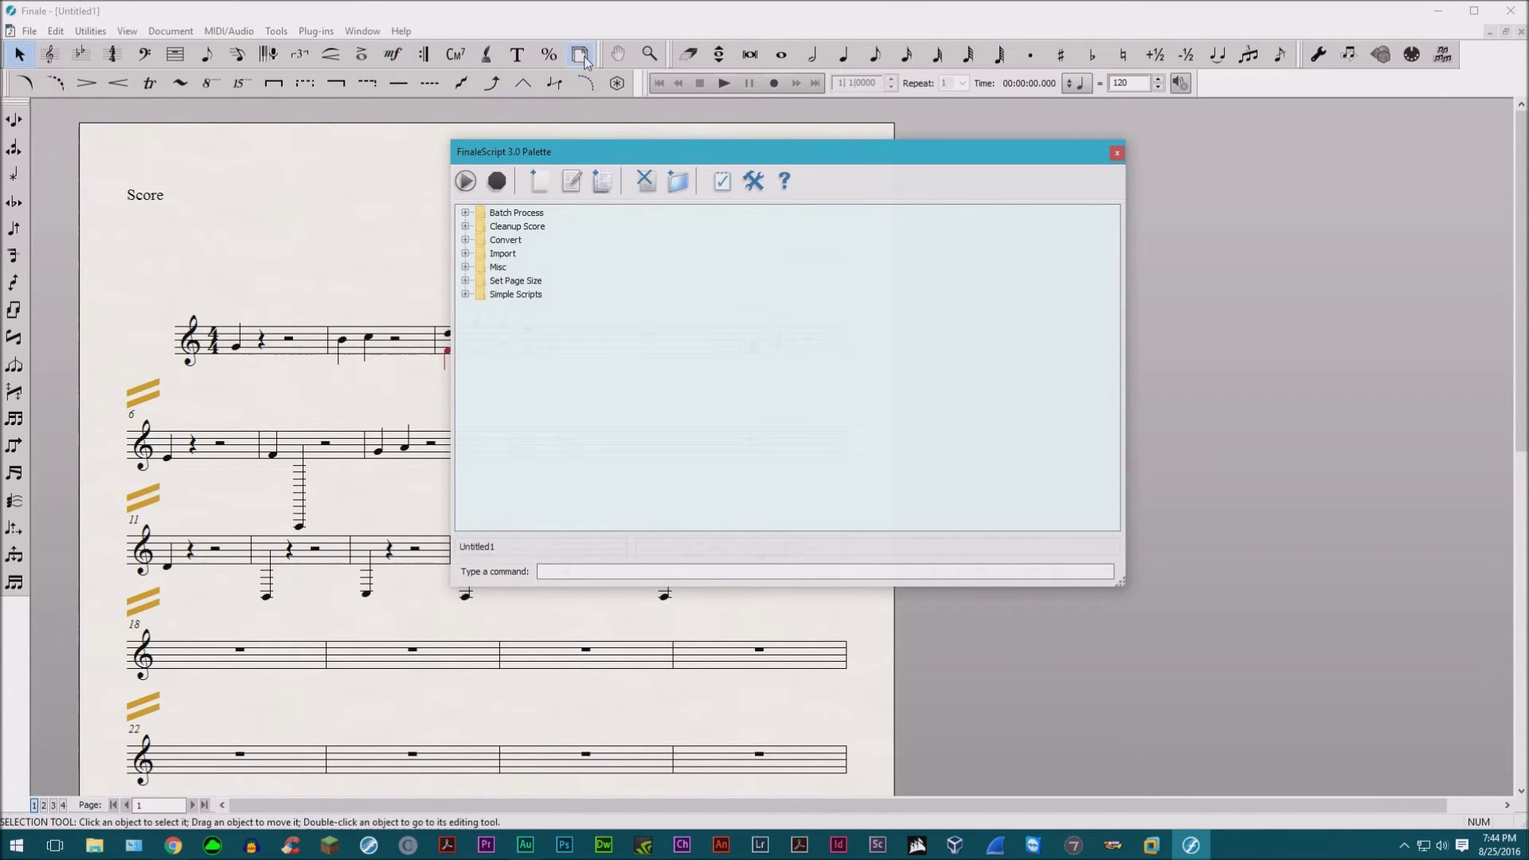
left_click(584, 59)
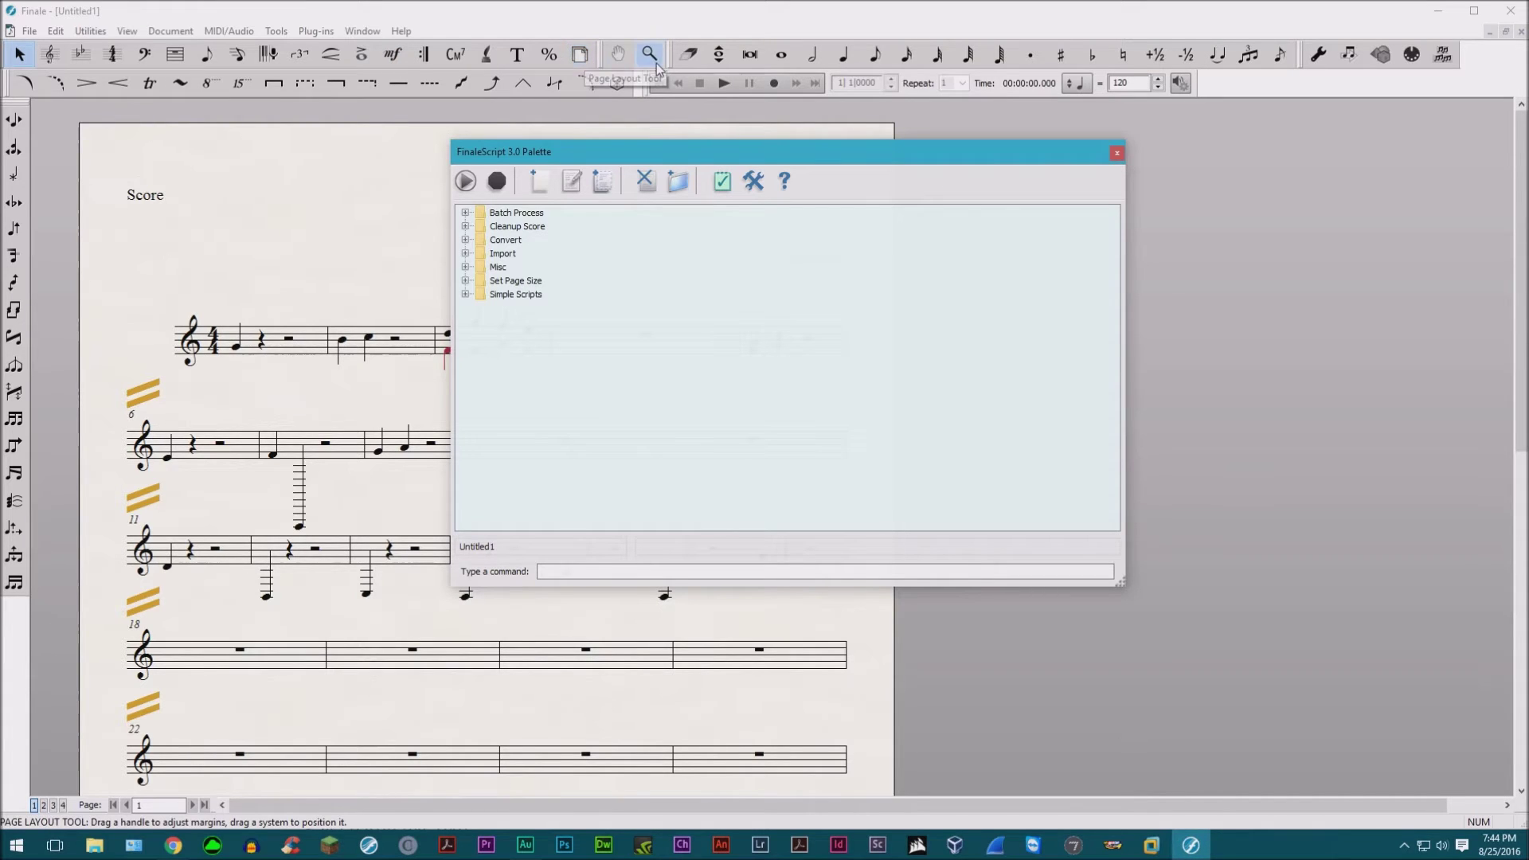
left_click(685, 56)
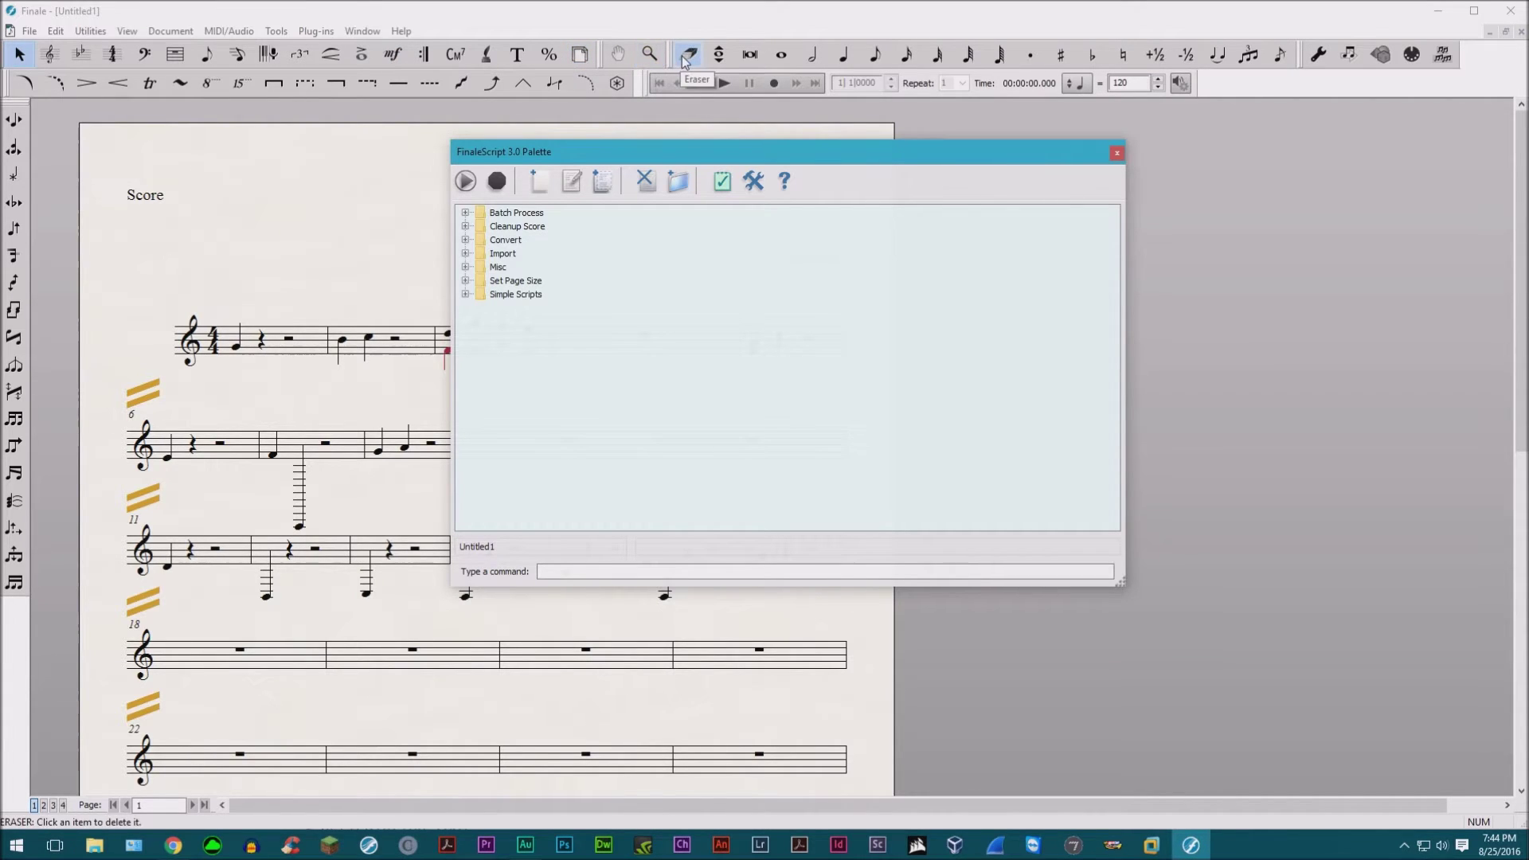
key("Escape")
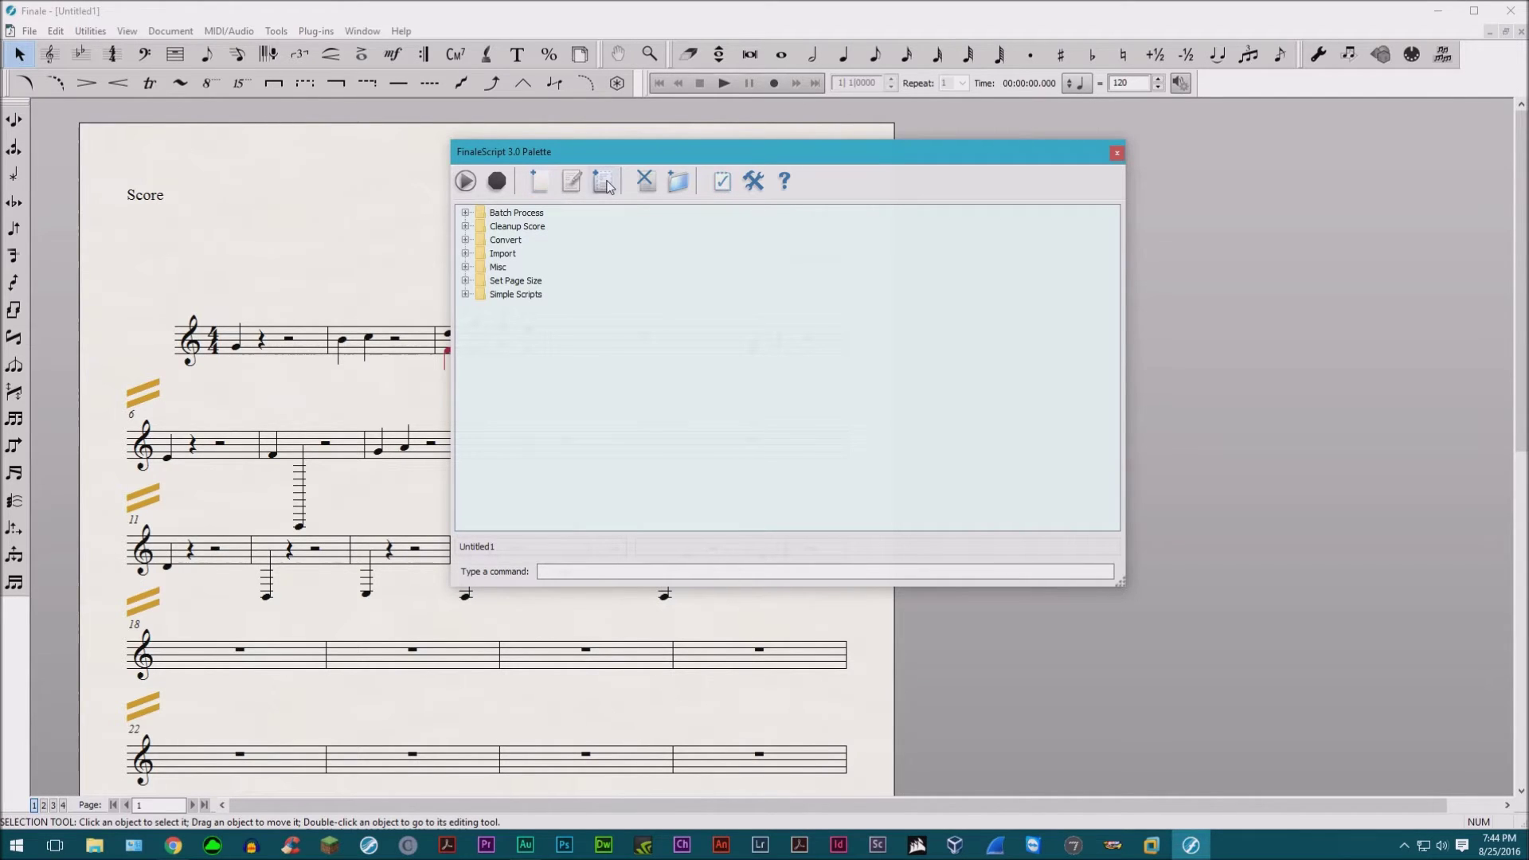
left_click(721, 182)
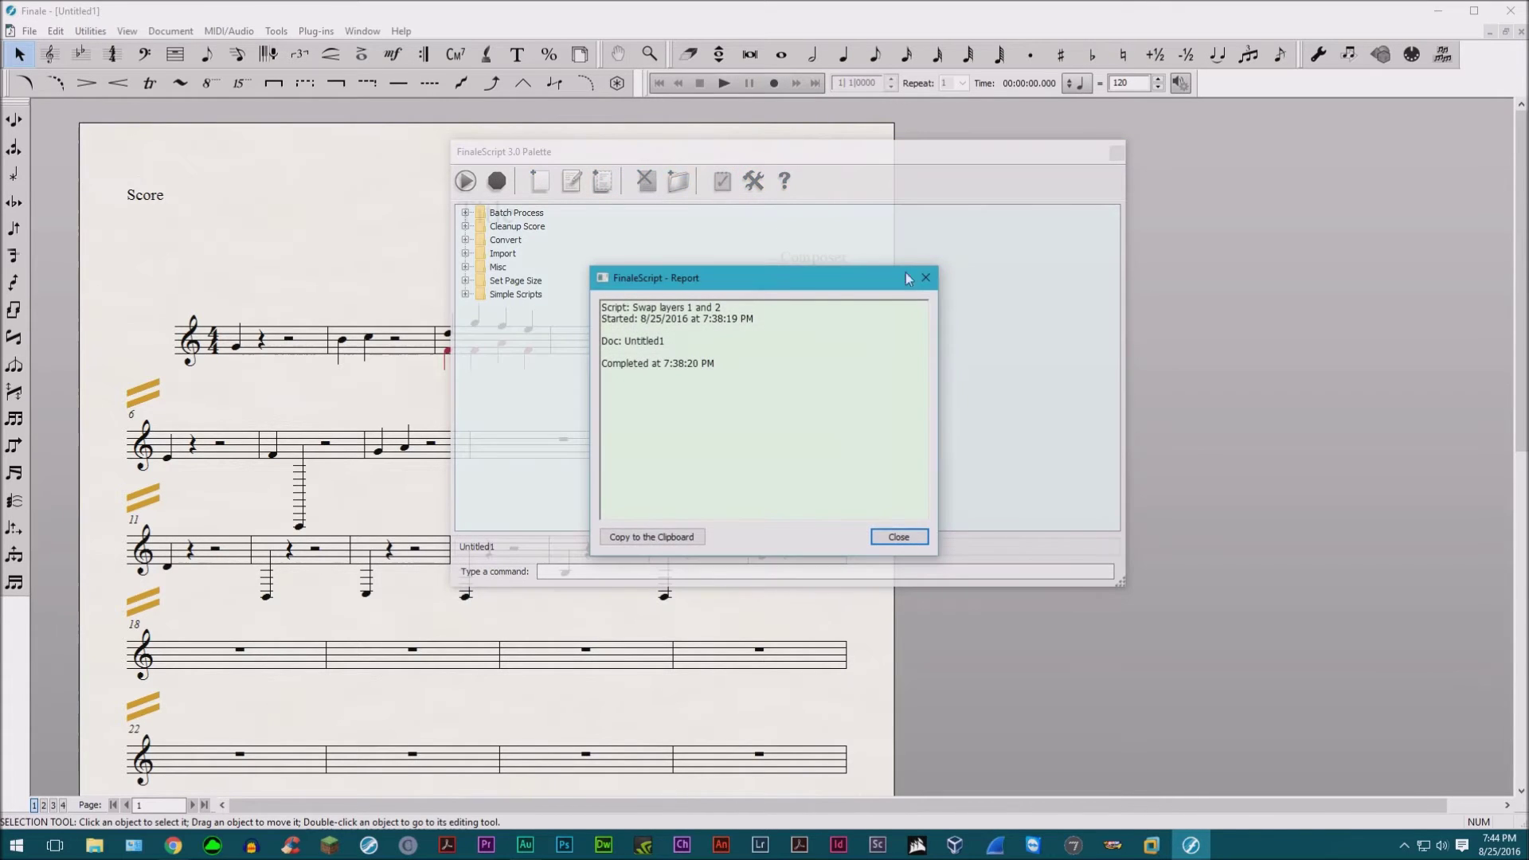
left_click(925, 277)
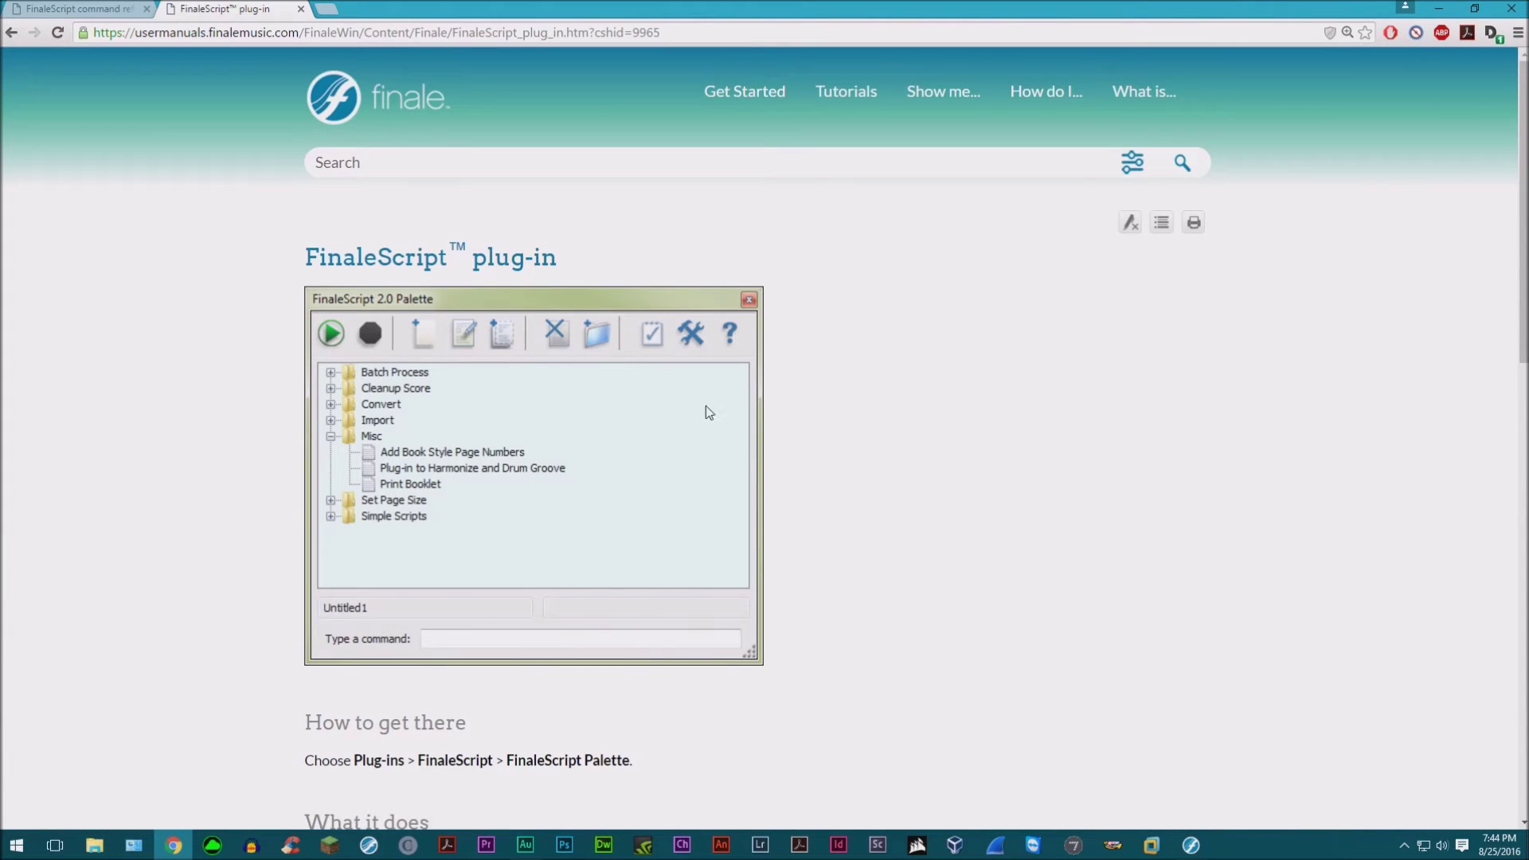
Scroll the FinaleScript plug-in page briefly, then close its Chrome tab.
scroll(566, 284, "down", 12)
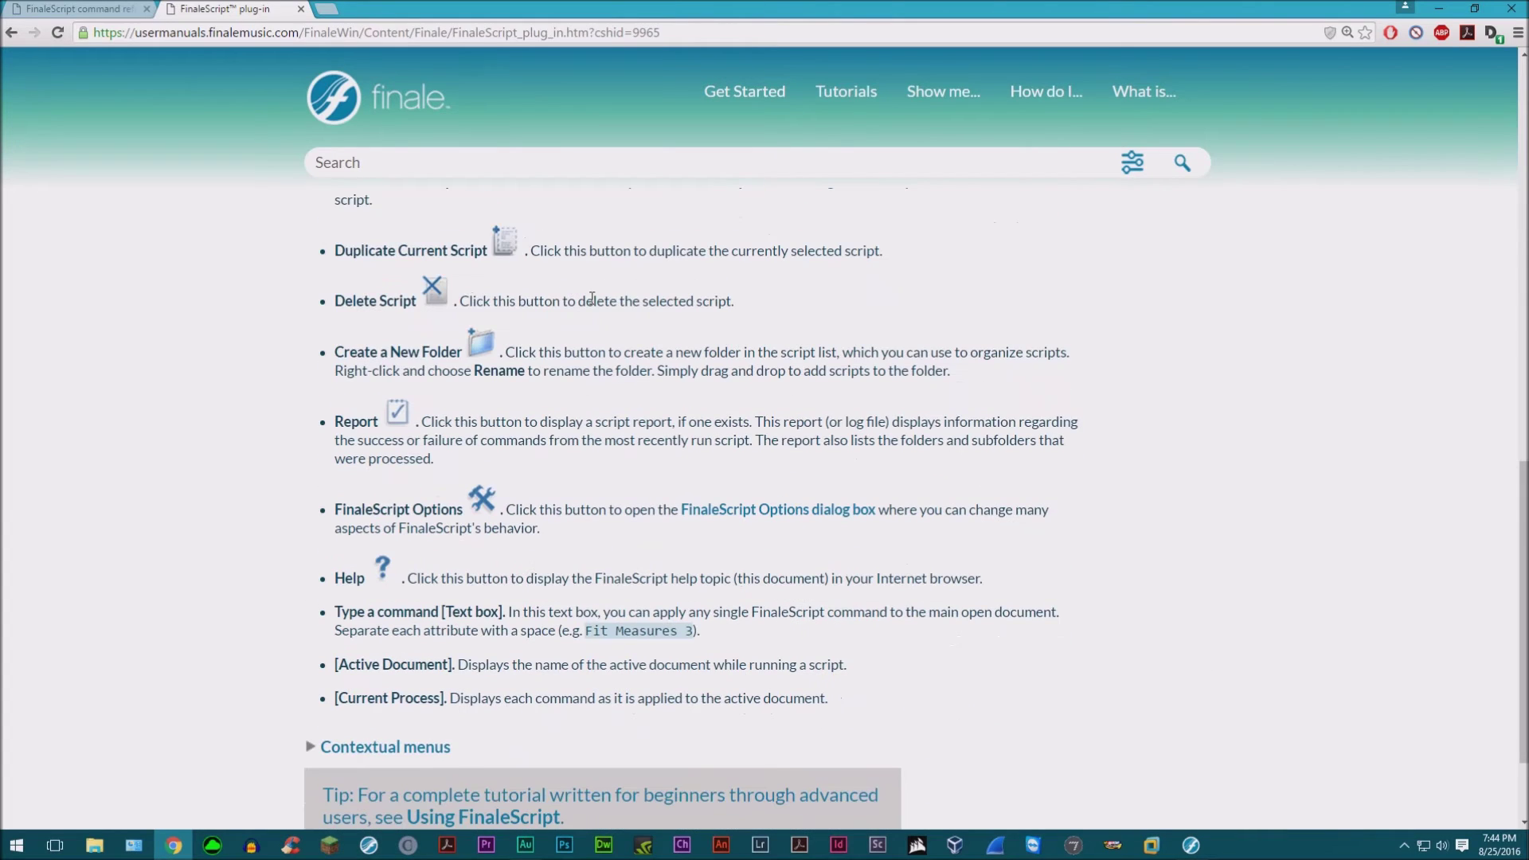
scroll(682, 418, "down", 2)
scroll(680, 422, "up", 1)
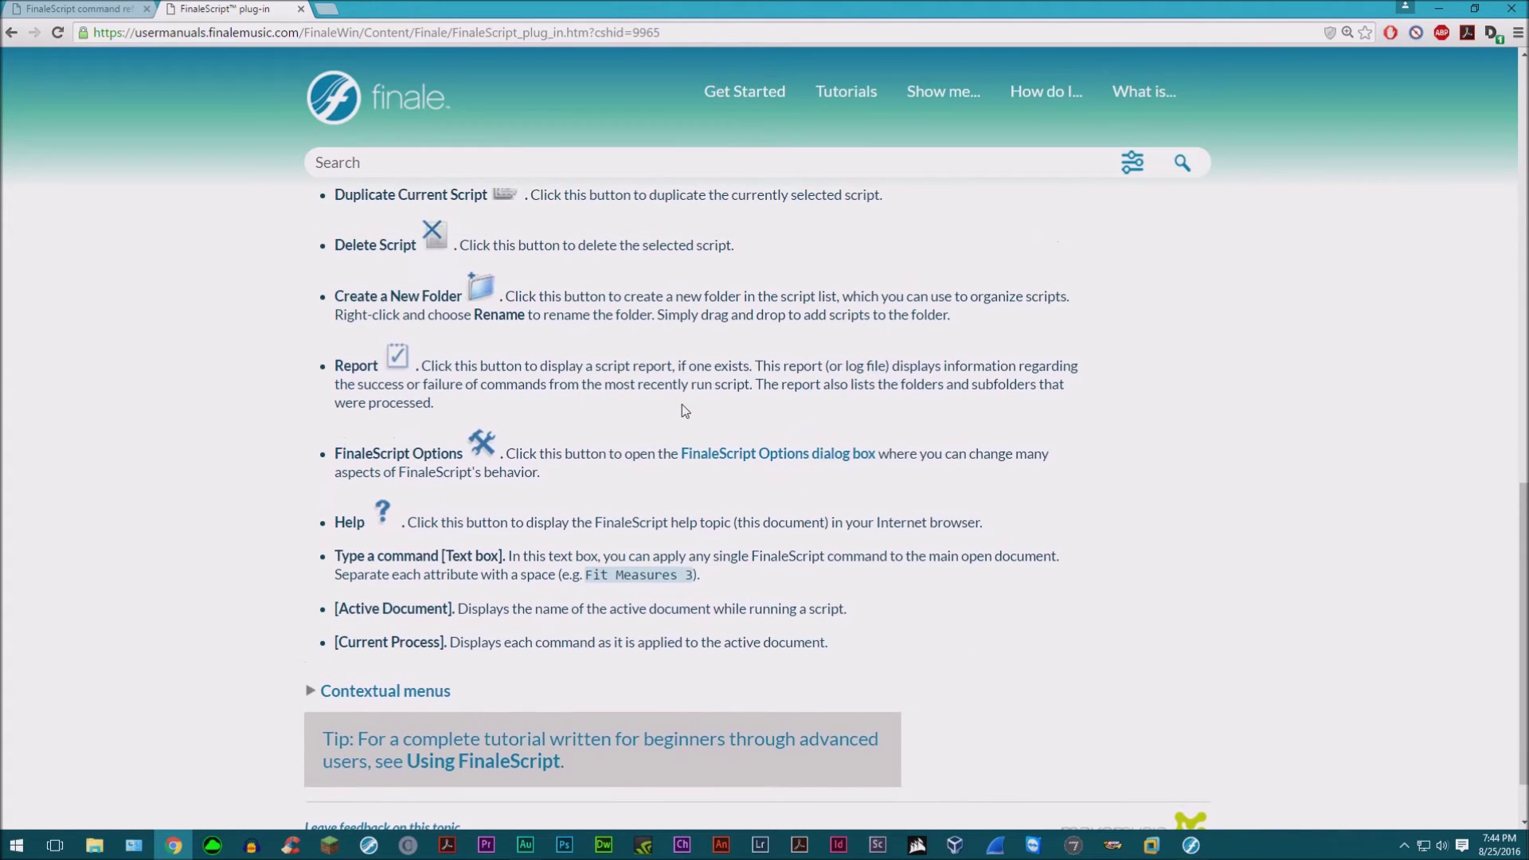
scroll(678, 426, "up", 10)
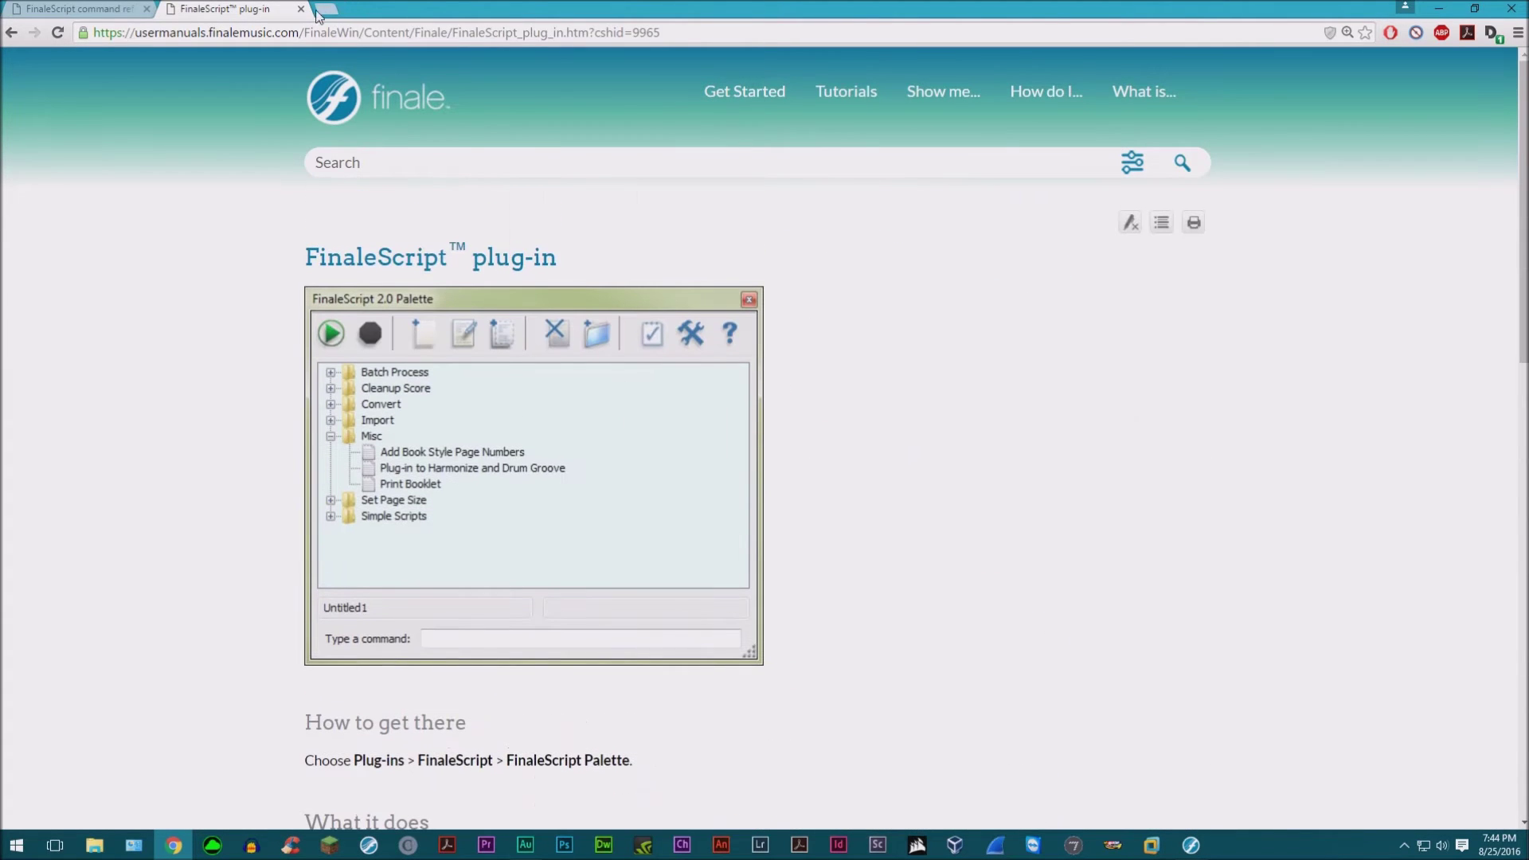
left_click(300, 8)
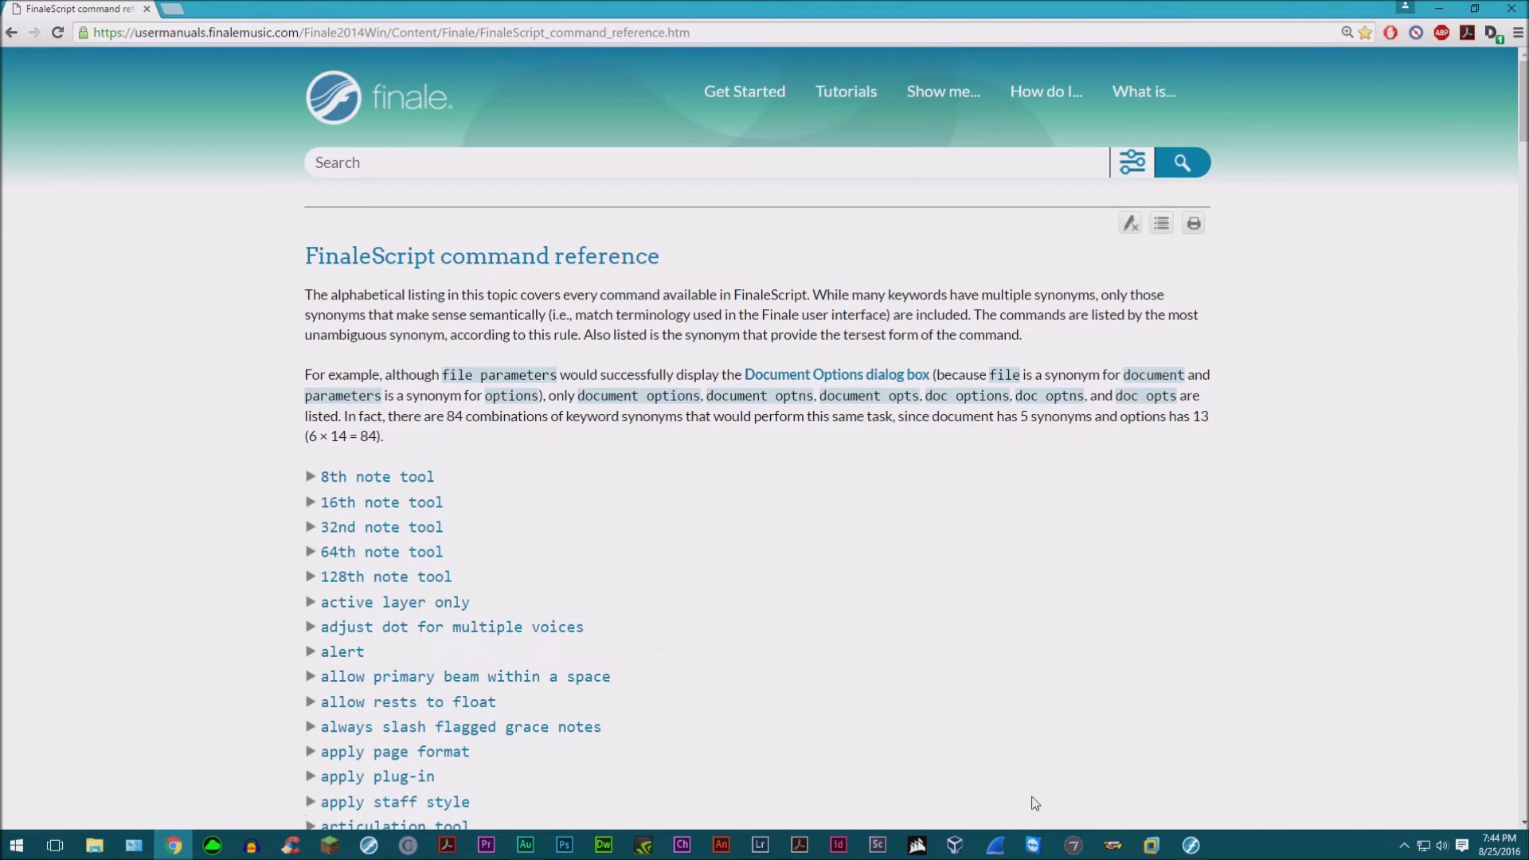
Back in Finale, add a new Batch Process script and enter the command 'copy' in it.
left_click(1188, 846)
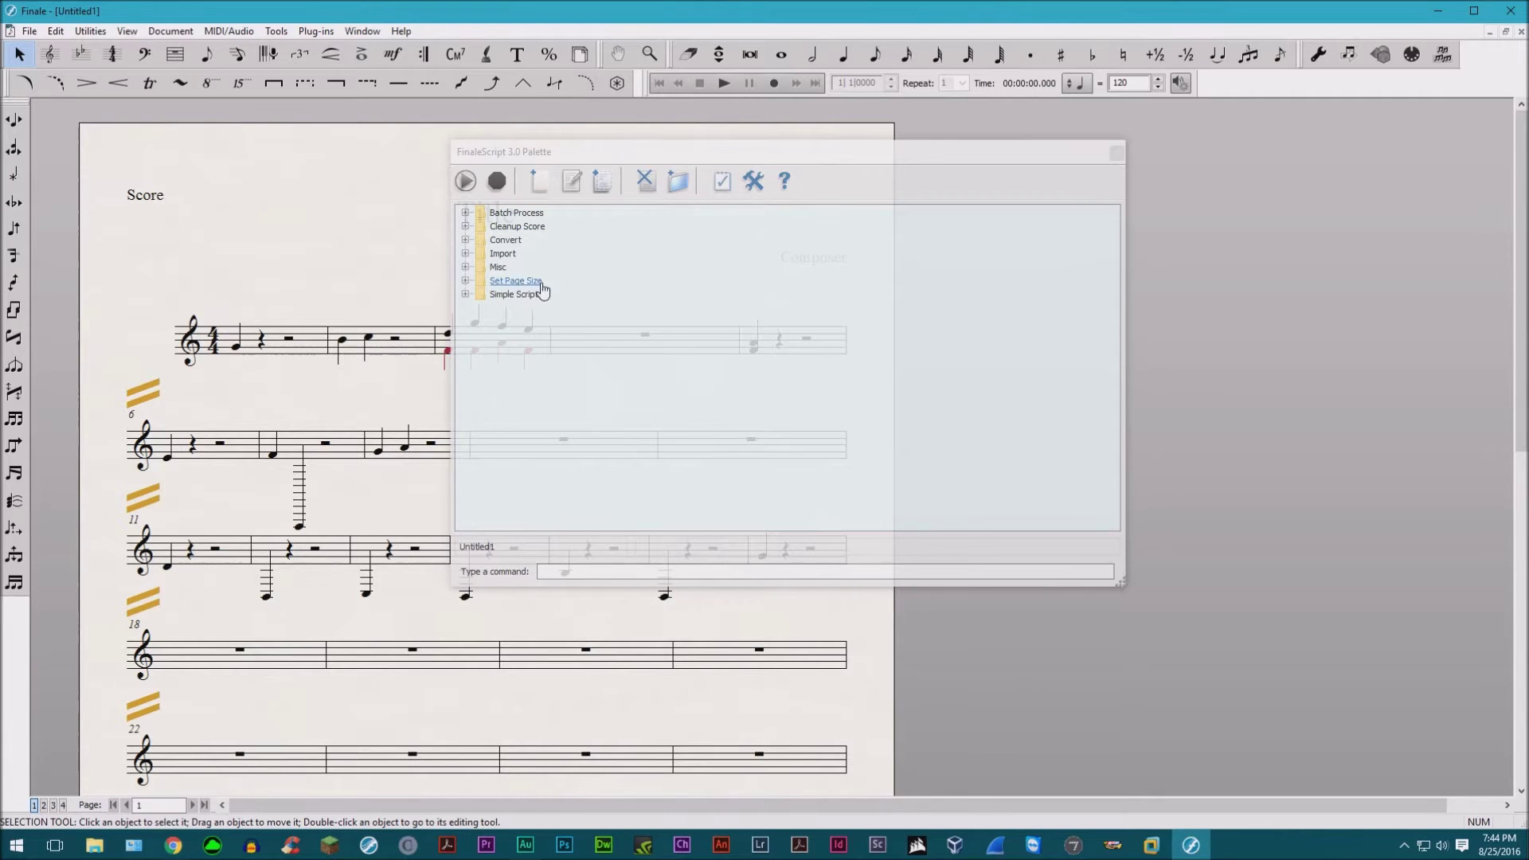
left_click(548, 188)
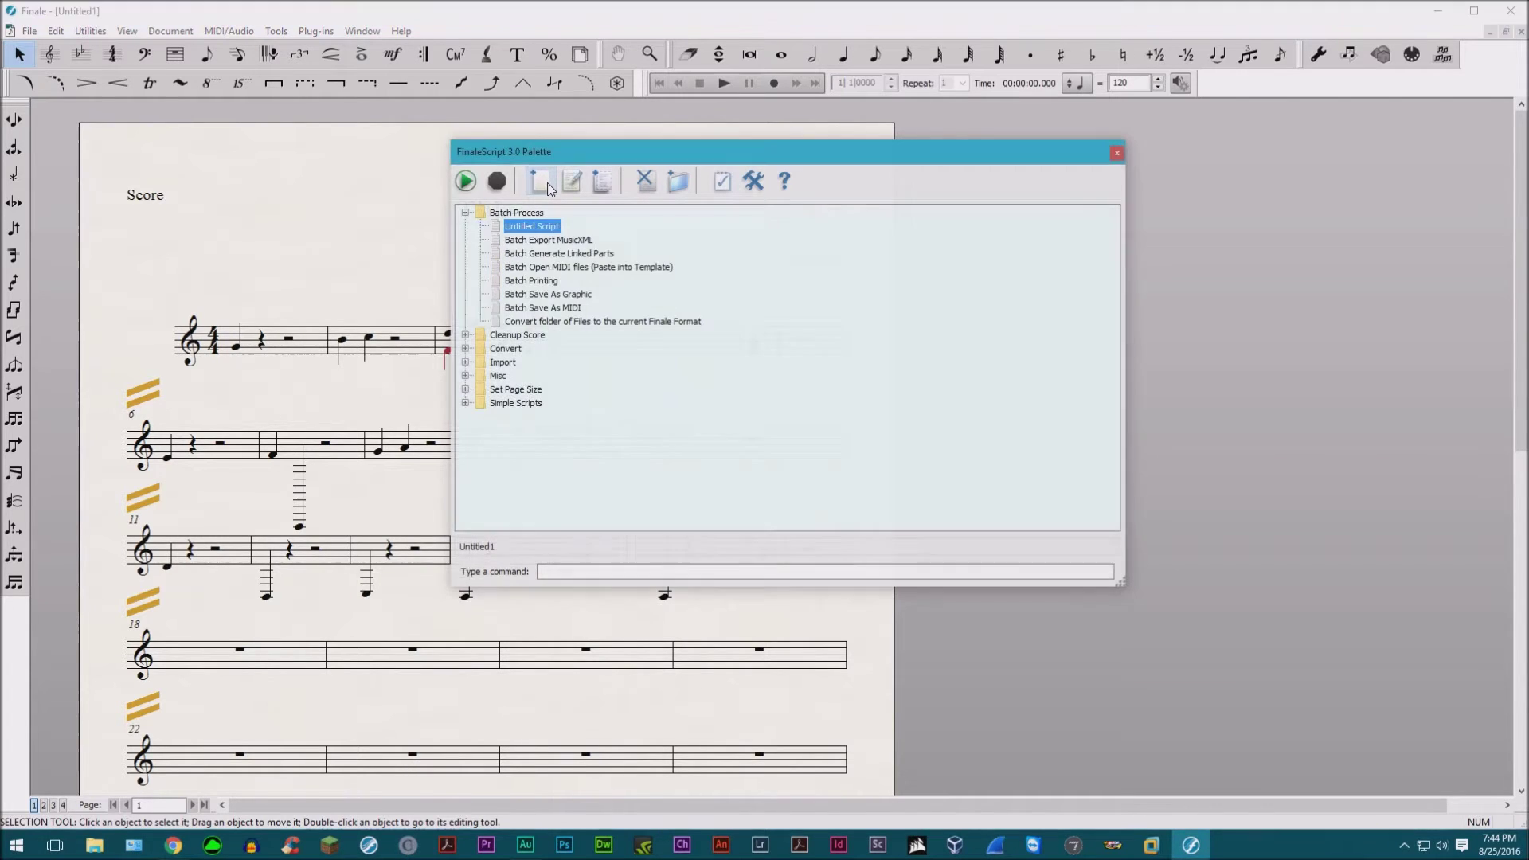
double_click(539, 228)
left_click_drag(890, 158, 828, 161)
left_click(704, 255)
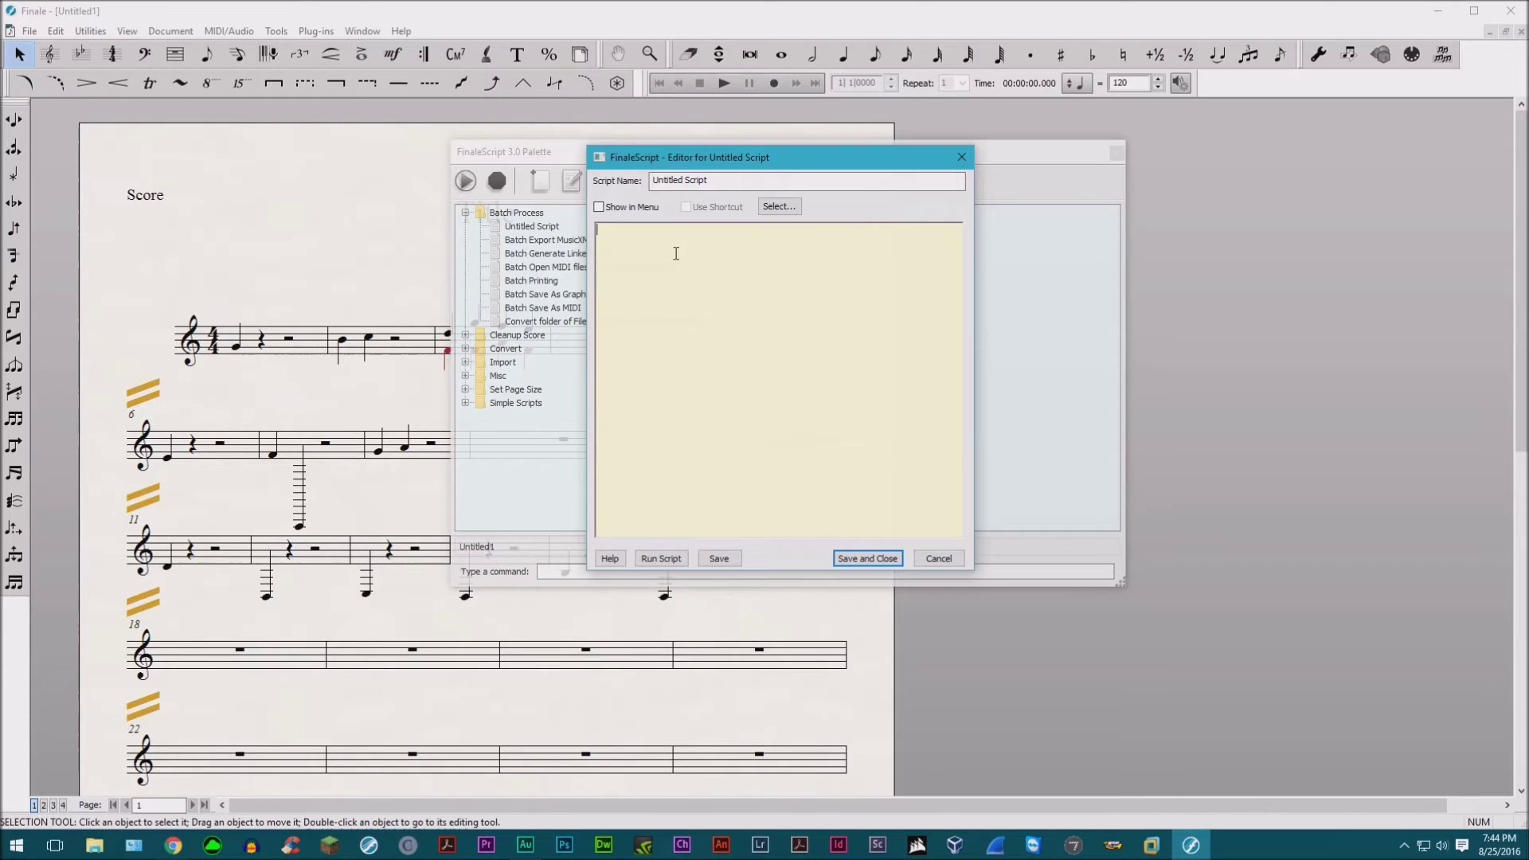
type("copy")
Check Show in Menu, rename the script to 'Copy', and enable Use Shortcut with Select....
left_click(629, 209)
key("shift+Tab")
type("Copy")
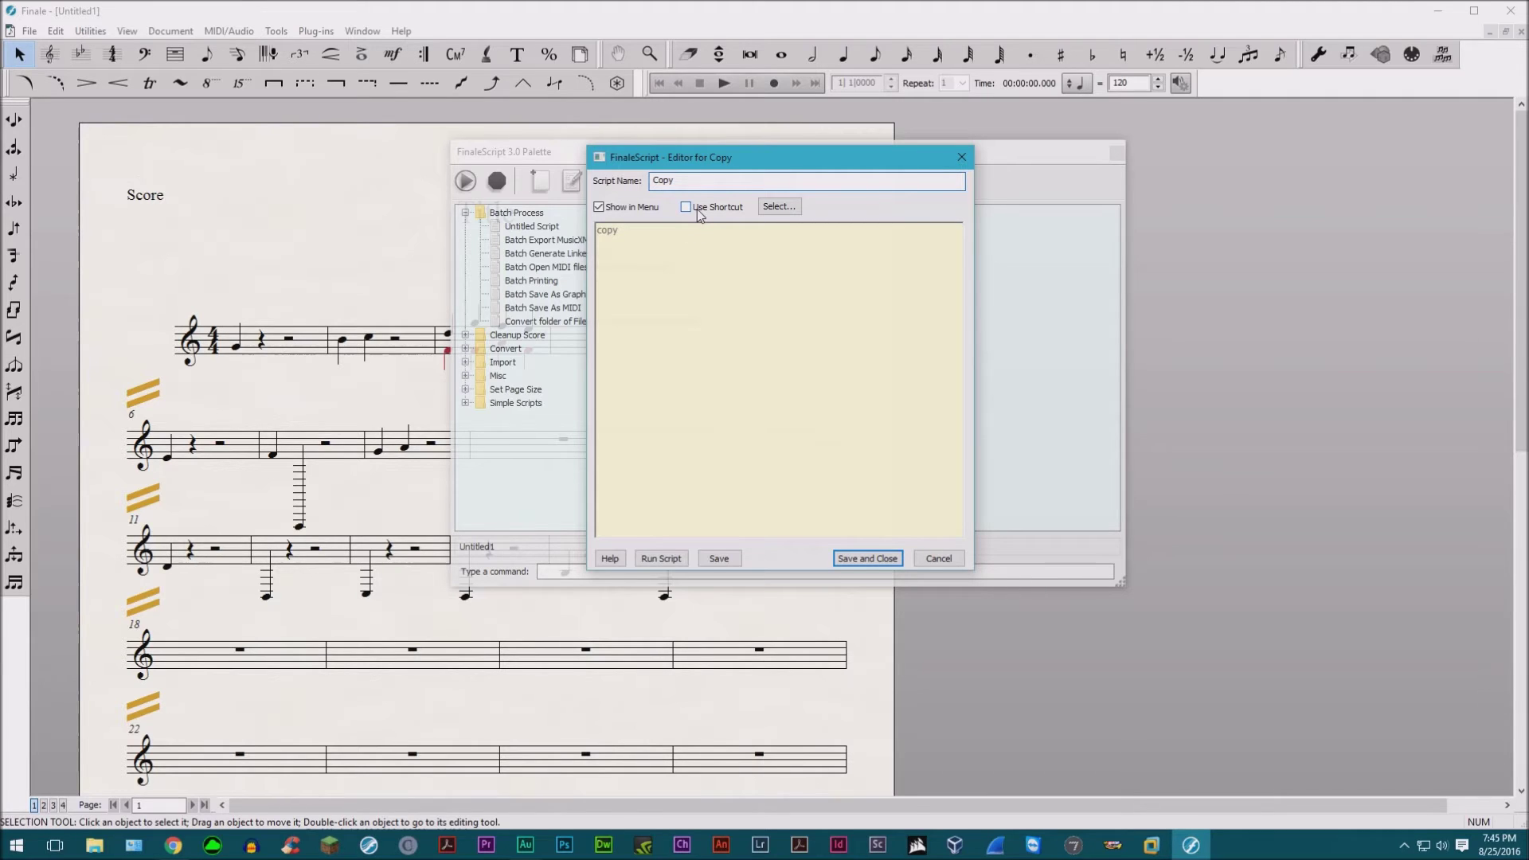
left_click(697, 209)
left_click(779, 208)
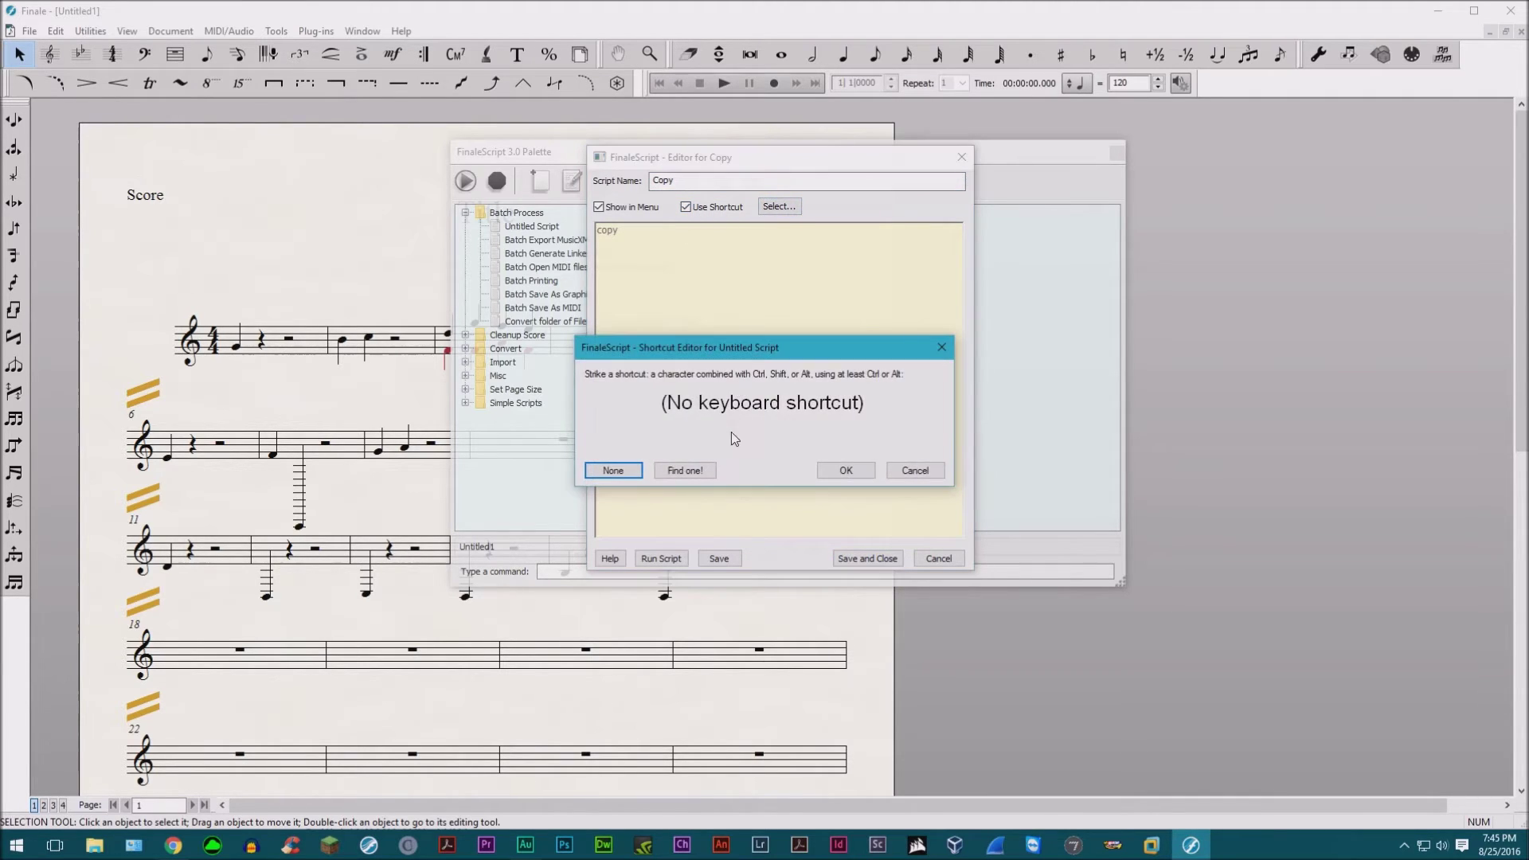
Cycle through Find one! suggestions, then assign Alt+C as the Copy script's shortcut and confirm.
left_click(691, 472)
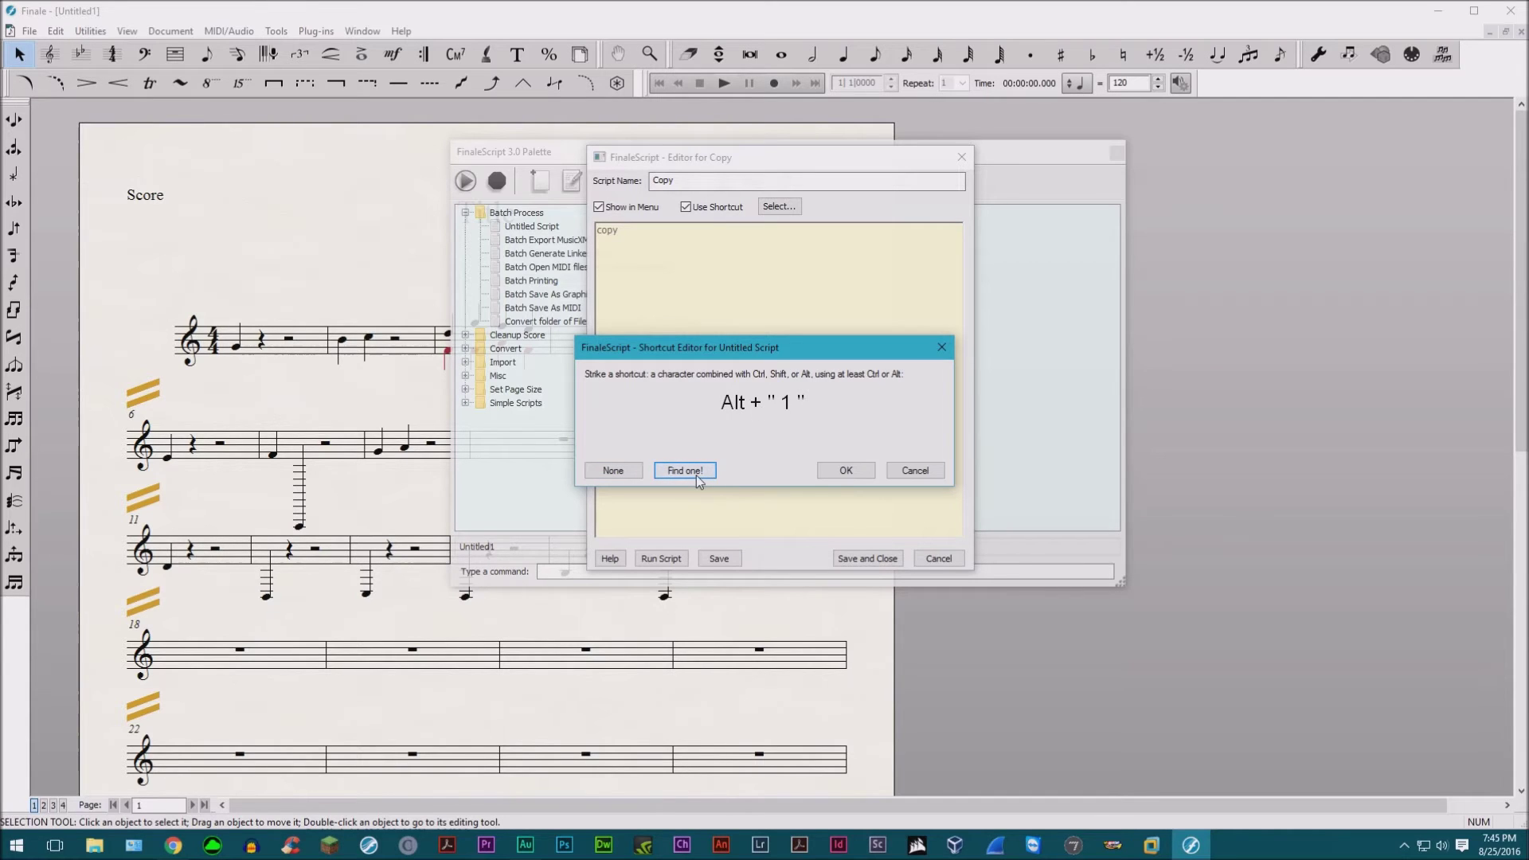
left_click(696, 474)
left_click(696, 473)
left_click(697, 472)
left_click(699, 472)
left_click(698, 471)
left_click(698, 473)
left_click(698, 472)
key("alt+c")
left_click(863, 469)
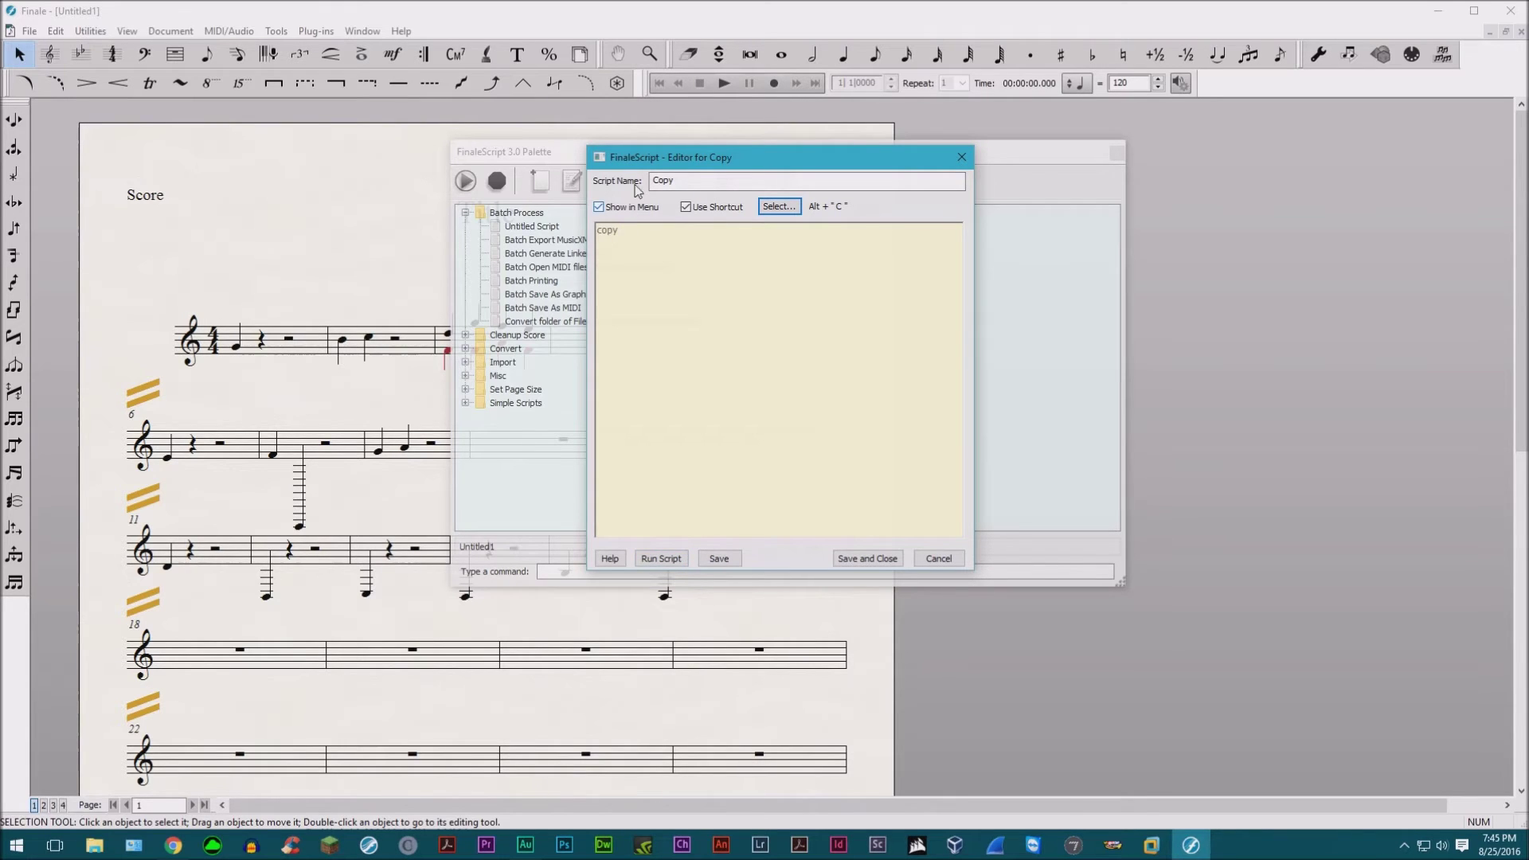
Keep Show in Menu enabled for the Copy script, then save and close its editor.
left_click_drag(633, 158, 792, 191)
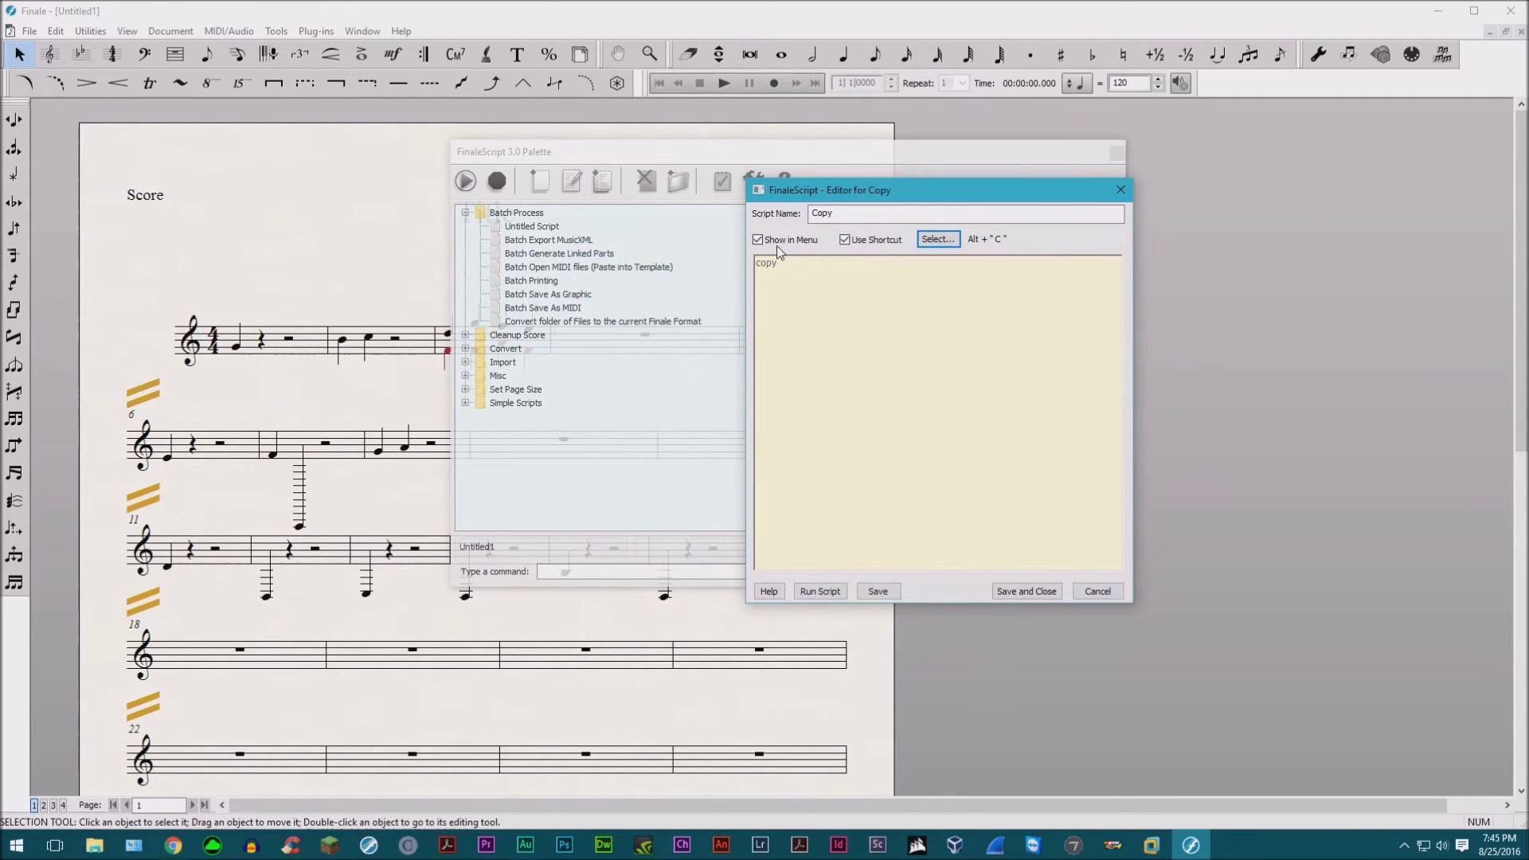
left_click(757, 239)
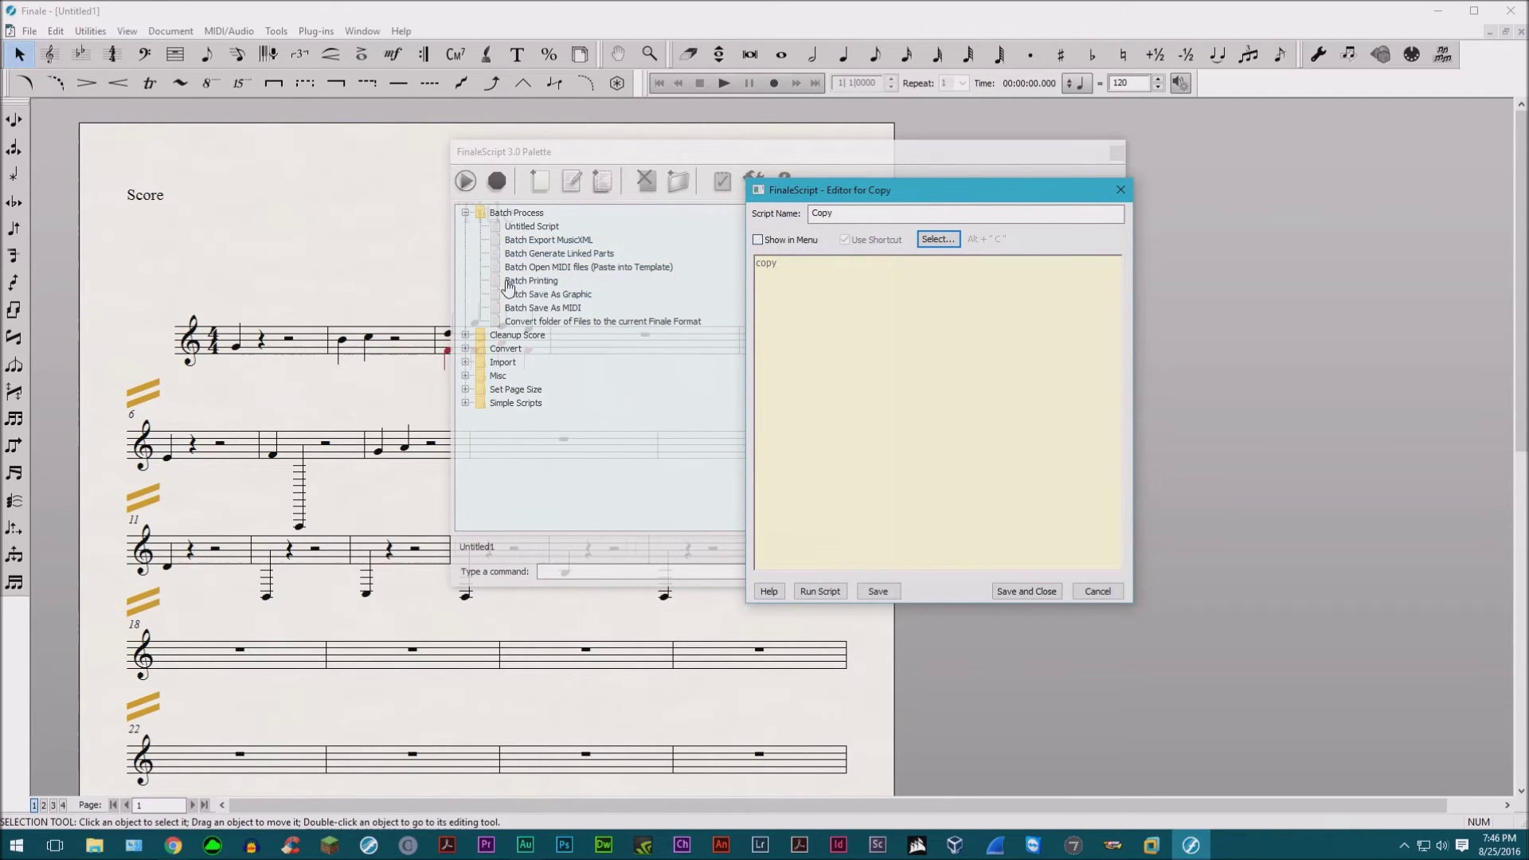
left_click(792, 237)
left_click(1043, 594)
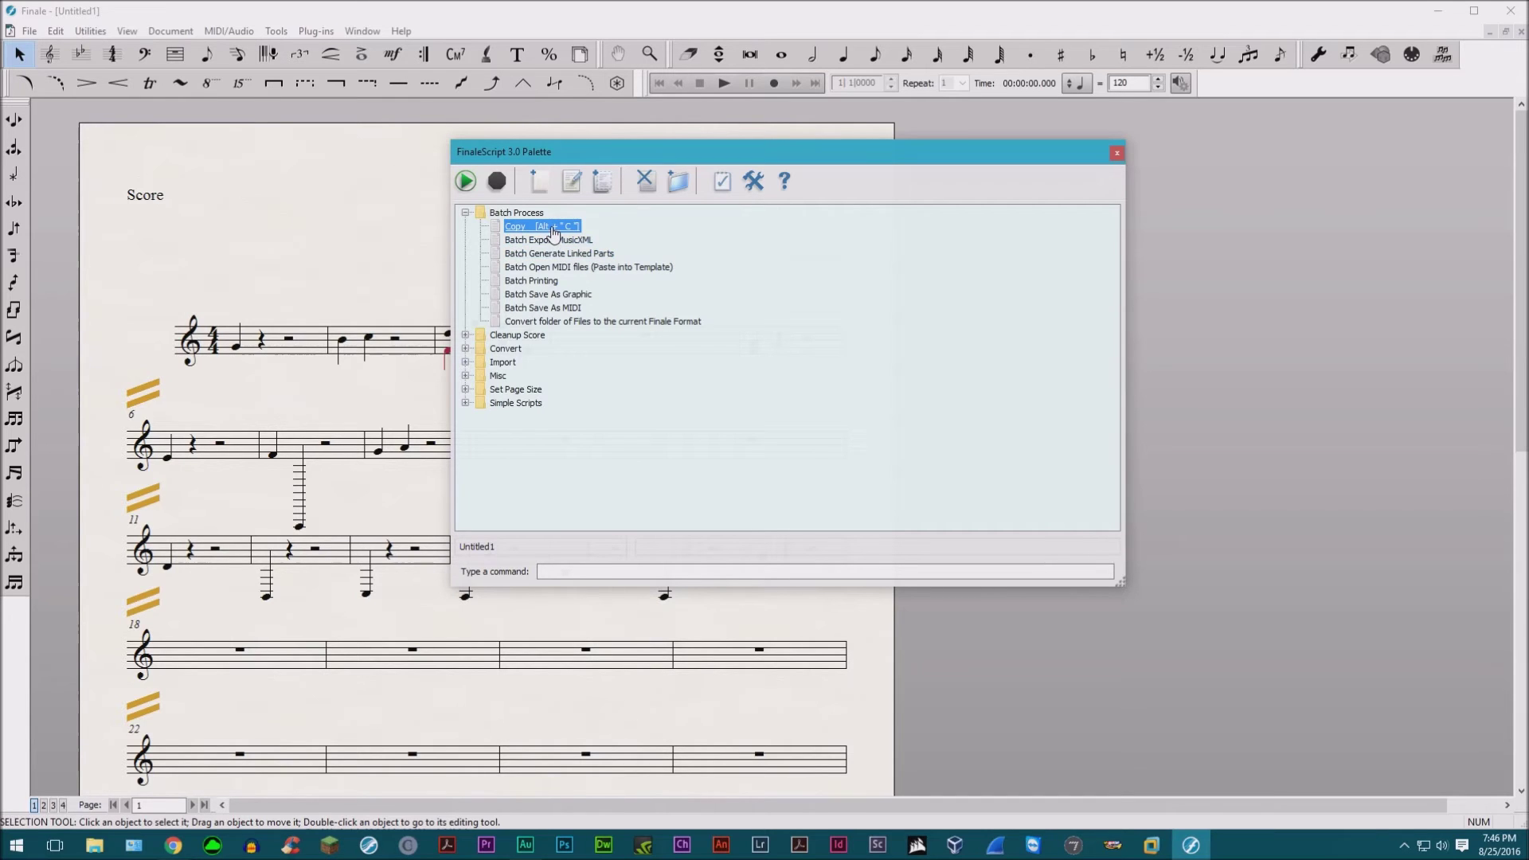
Close the FinaleScript palette and paste the clipboard into empty measure 4 of the top staff.
left_click_drag(638, 153, 846, 200)
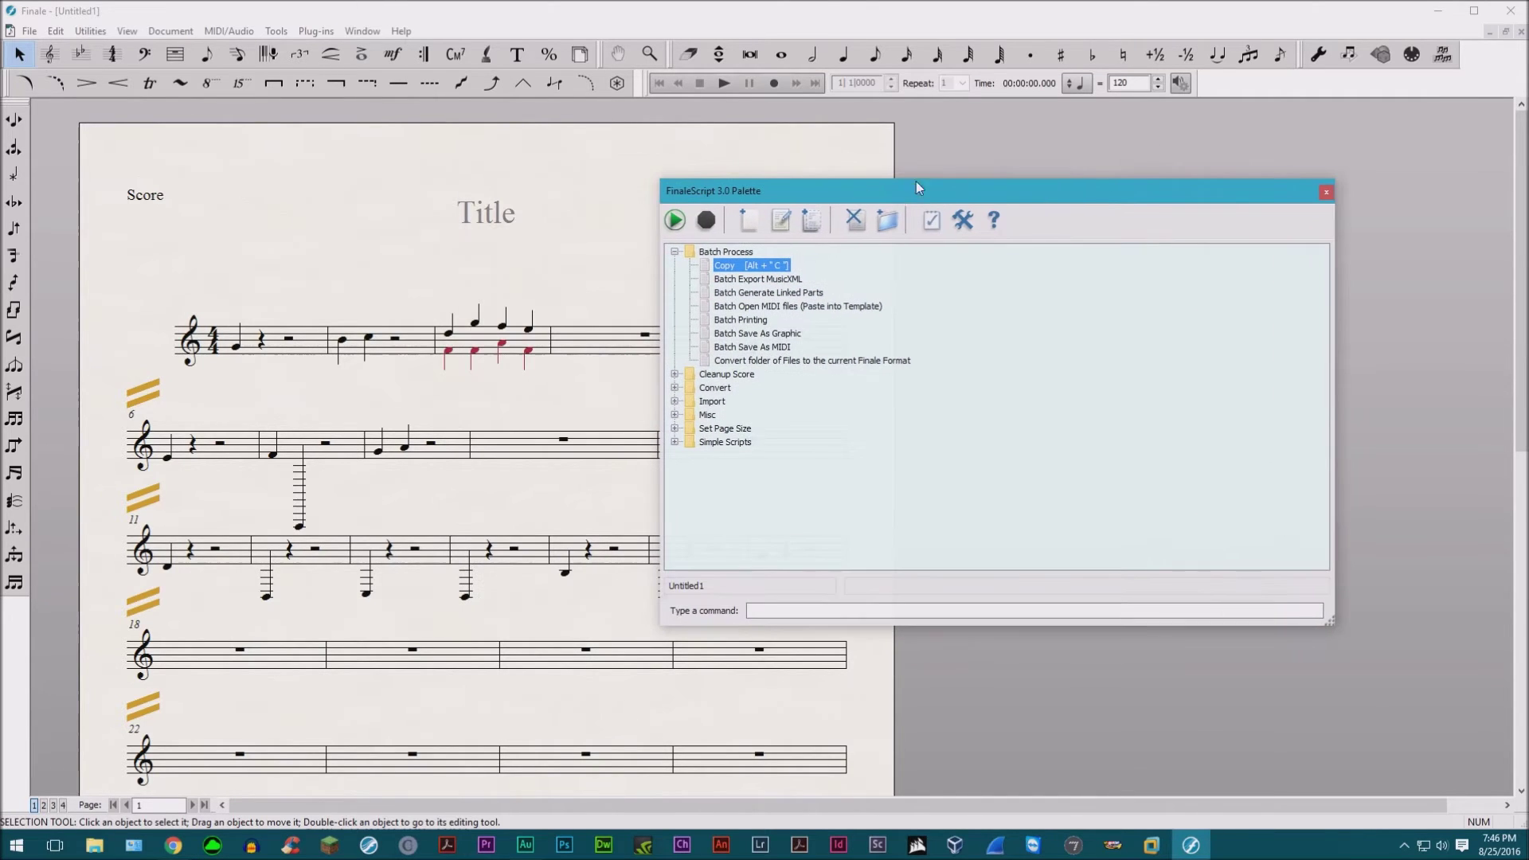
left_click(1326, 197)
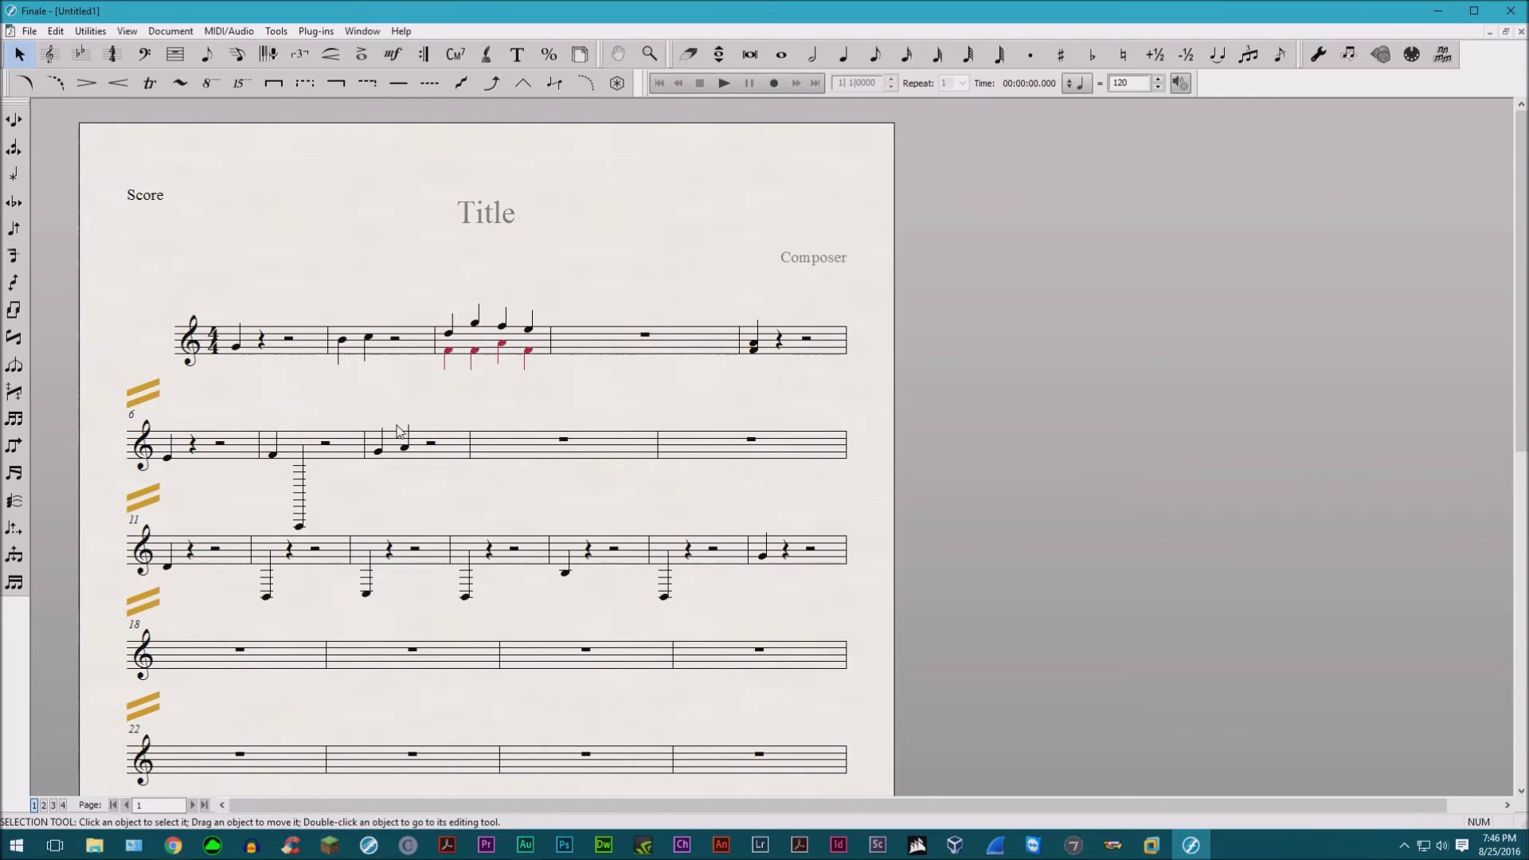
left_click(635, 350)
right_click(637, 345)
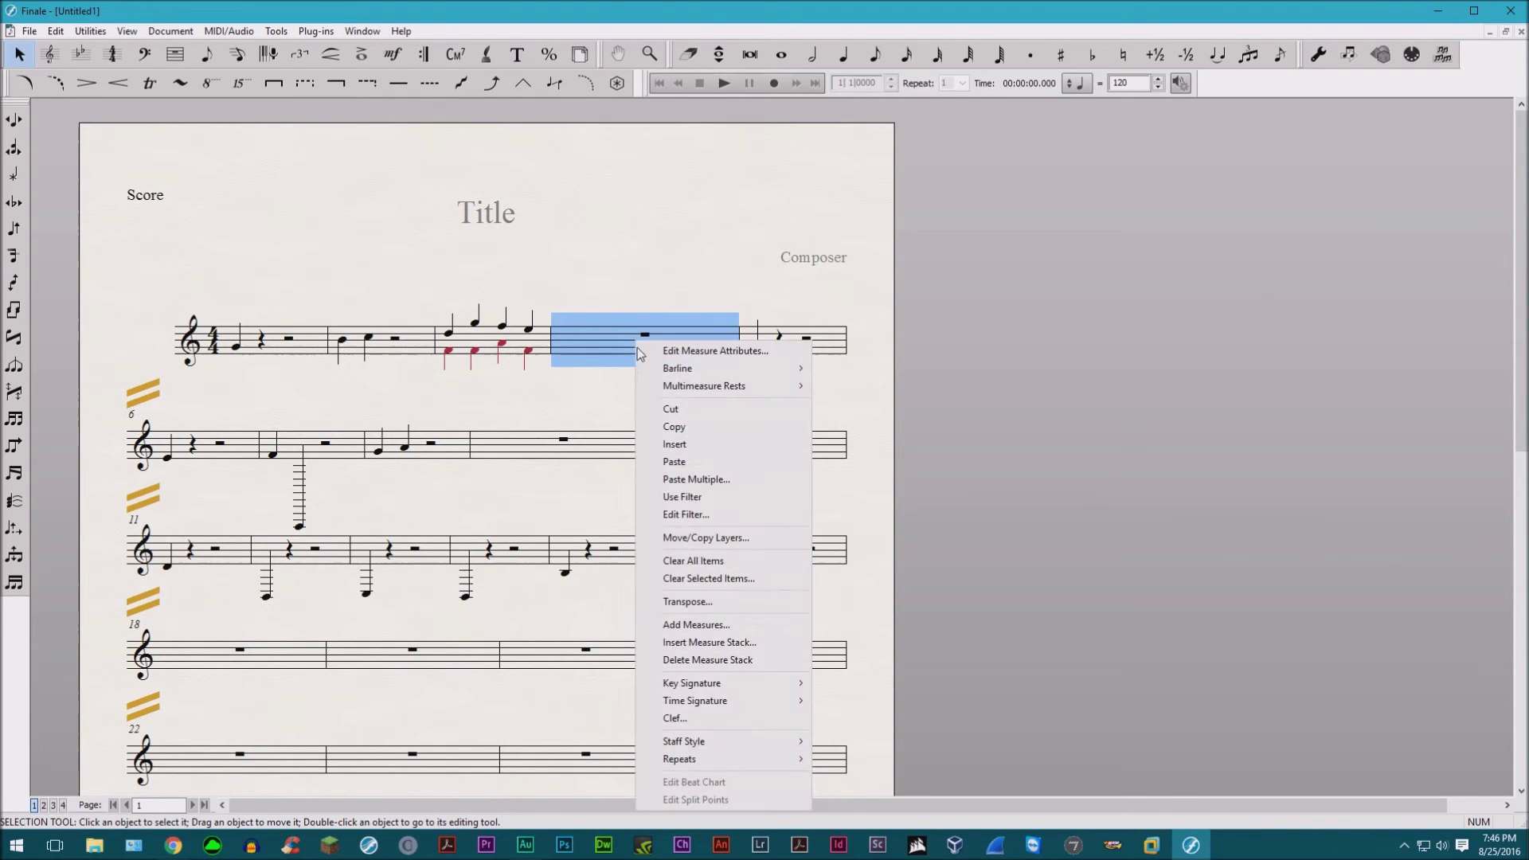
left_click(709, 458)
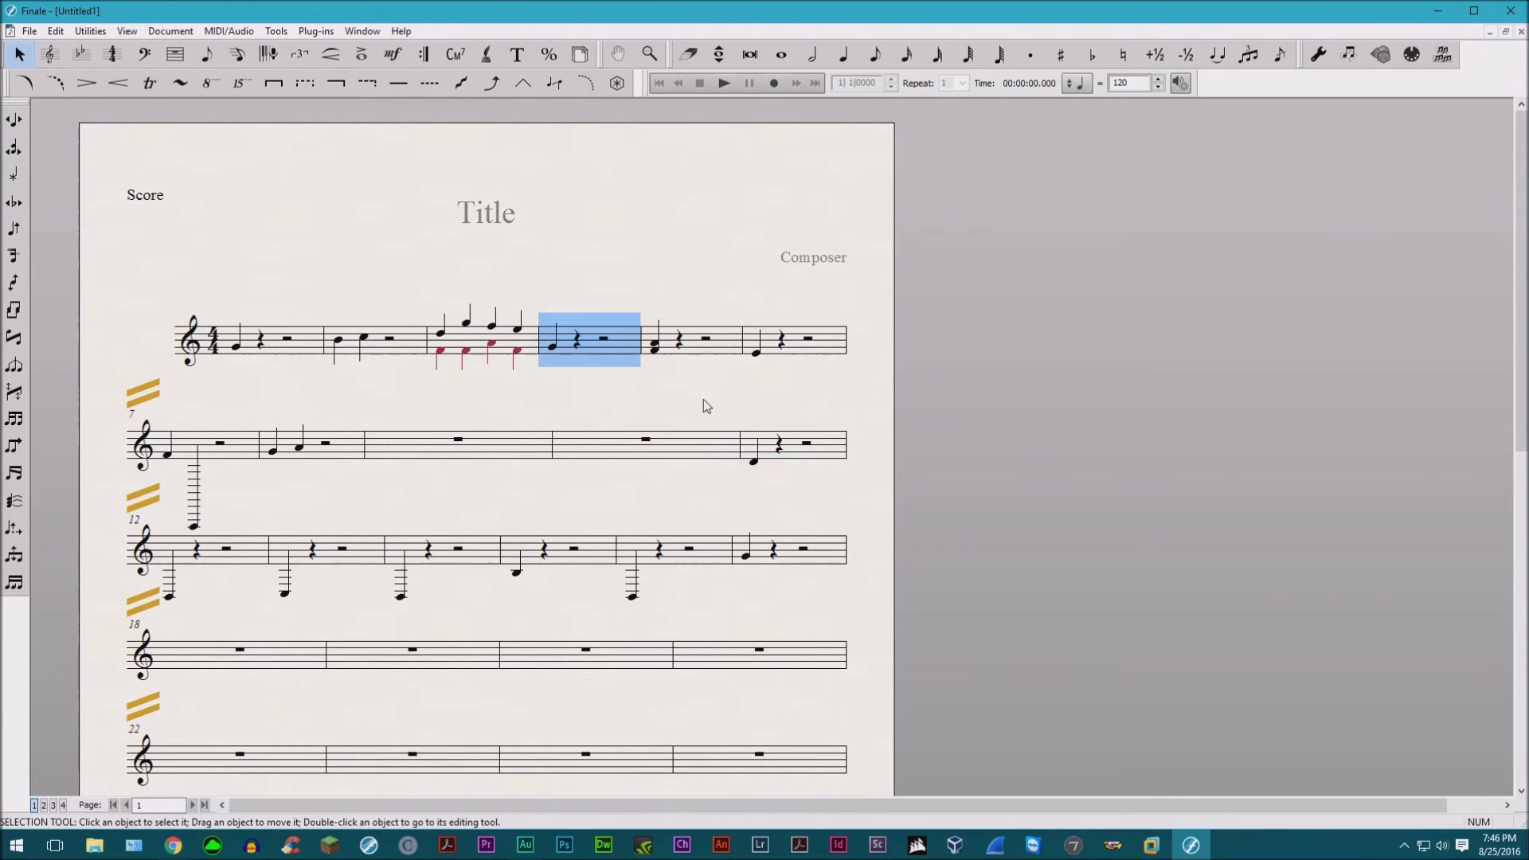
Select measure 8, run the Copy script with Alt+C, then check and close its report.
left_click(585, 274)
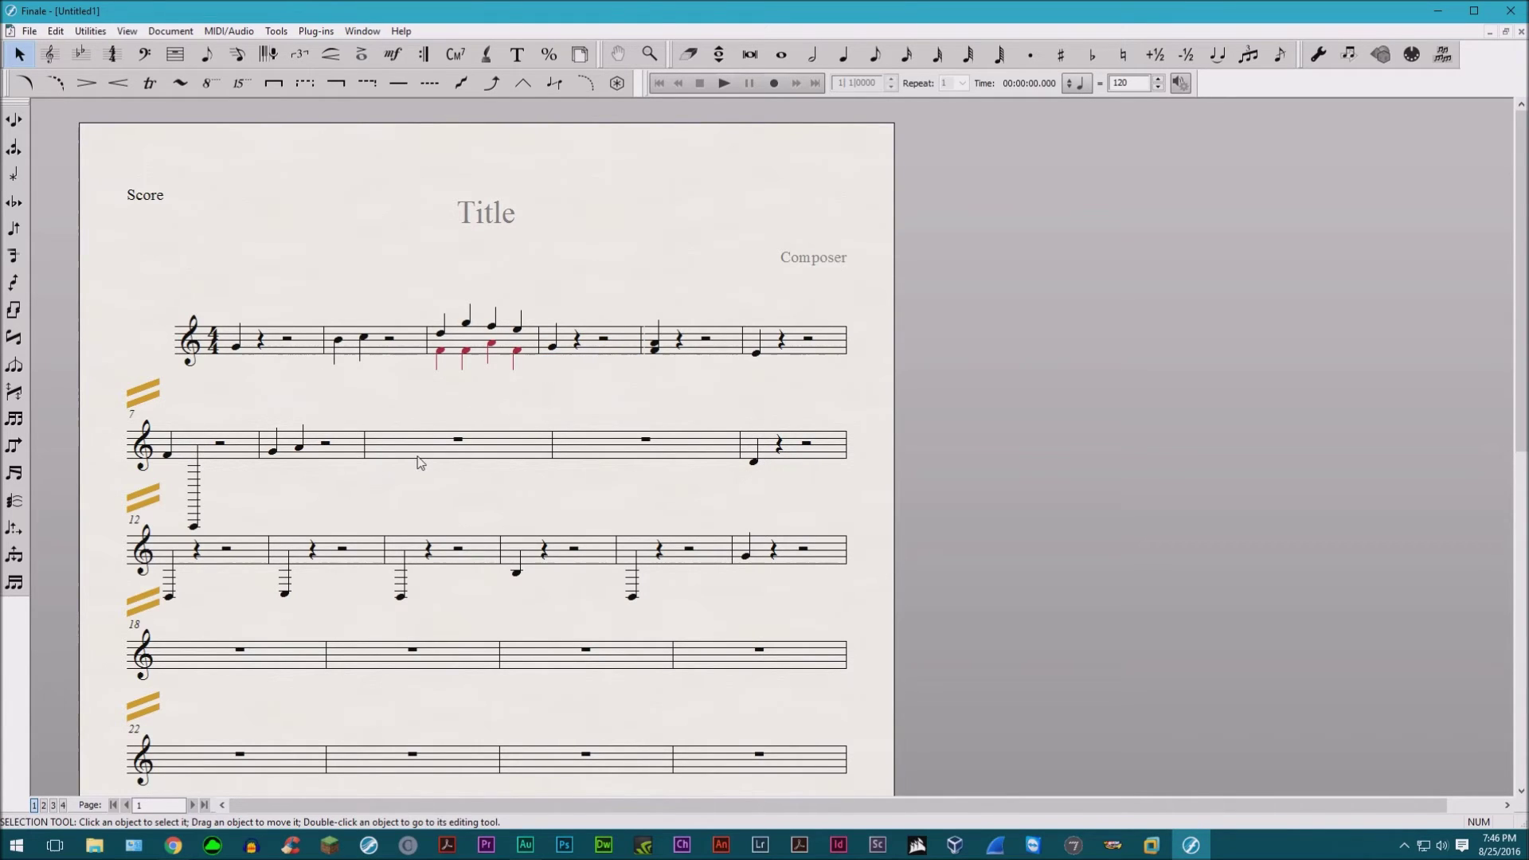
left_click(316, 458)
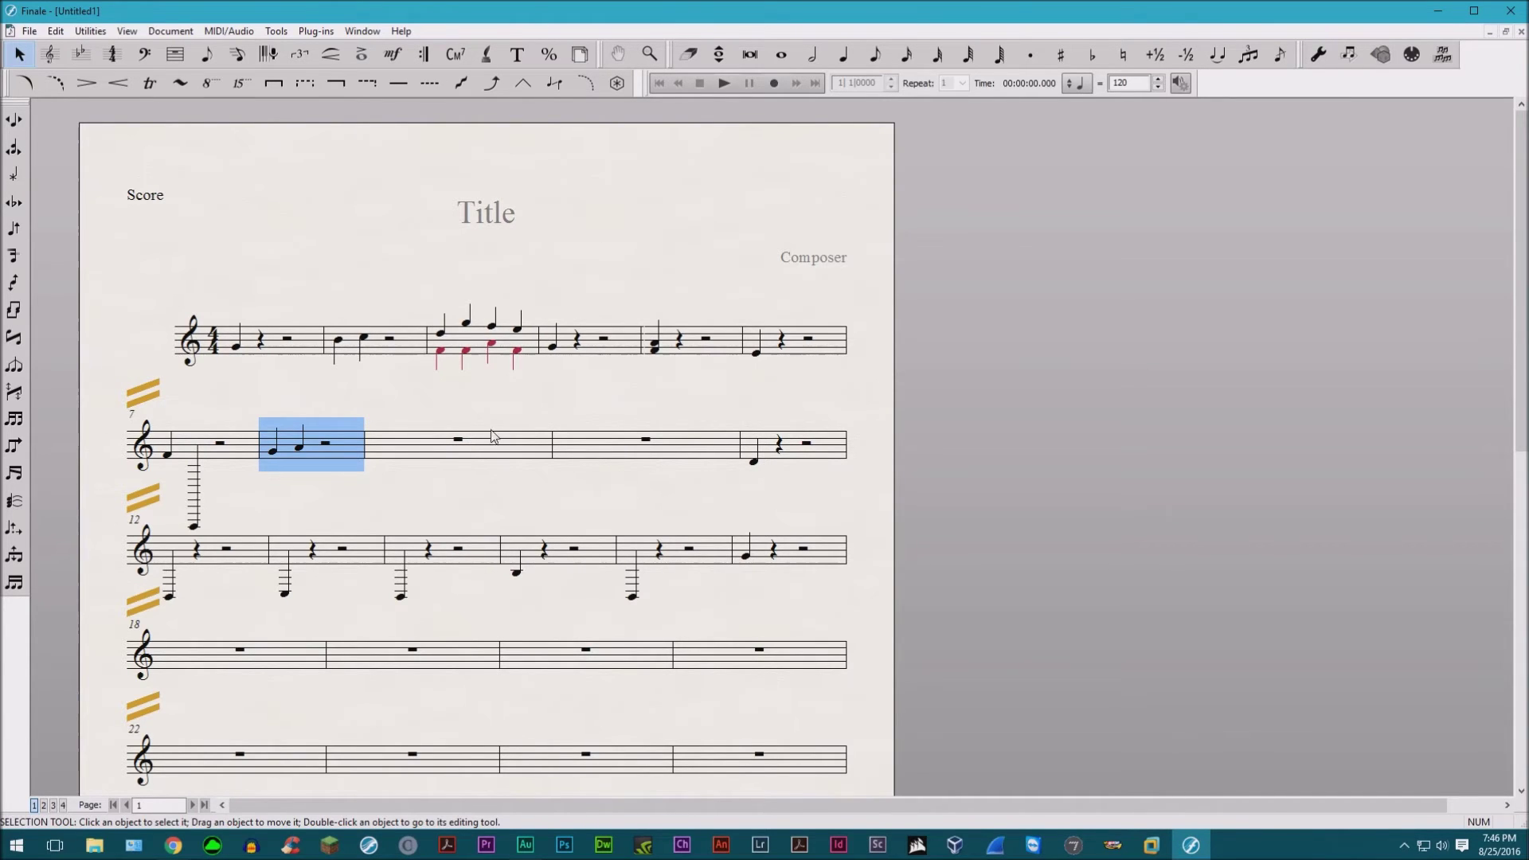
key("alt+c")
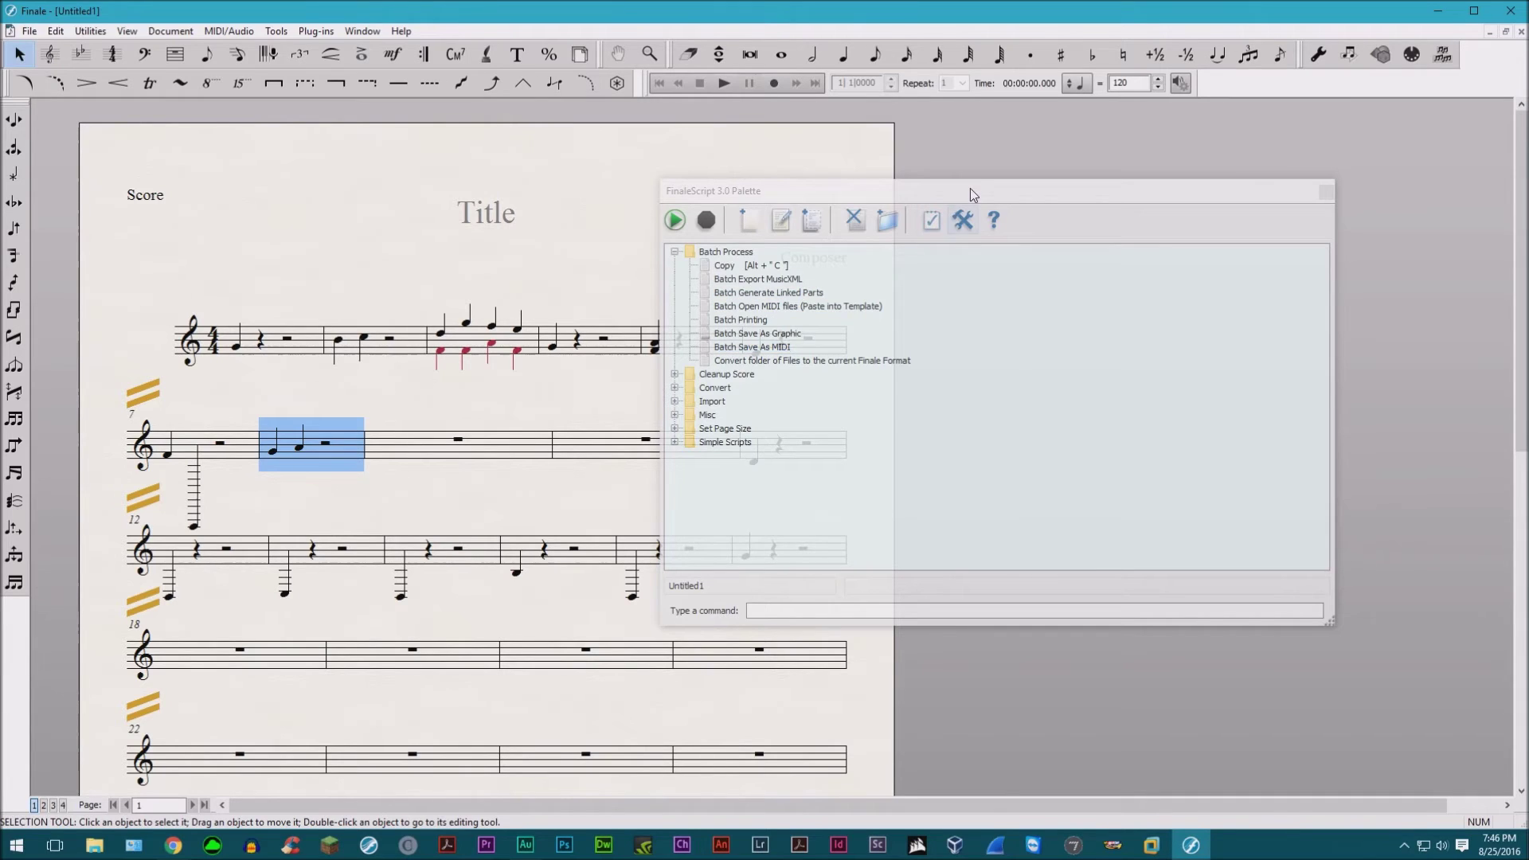
left_click(935, 226)
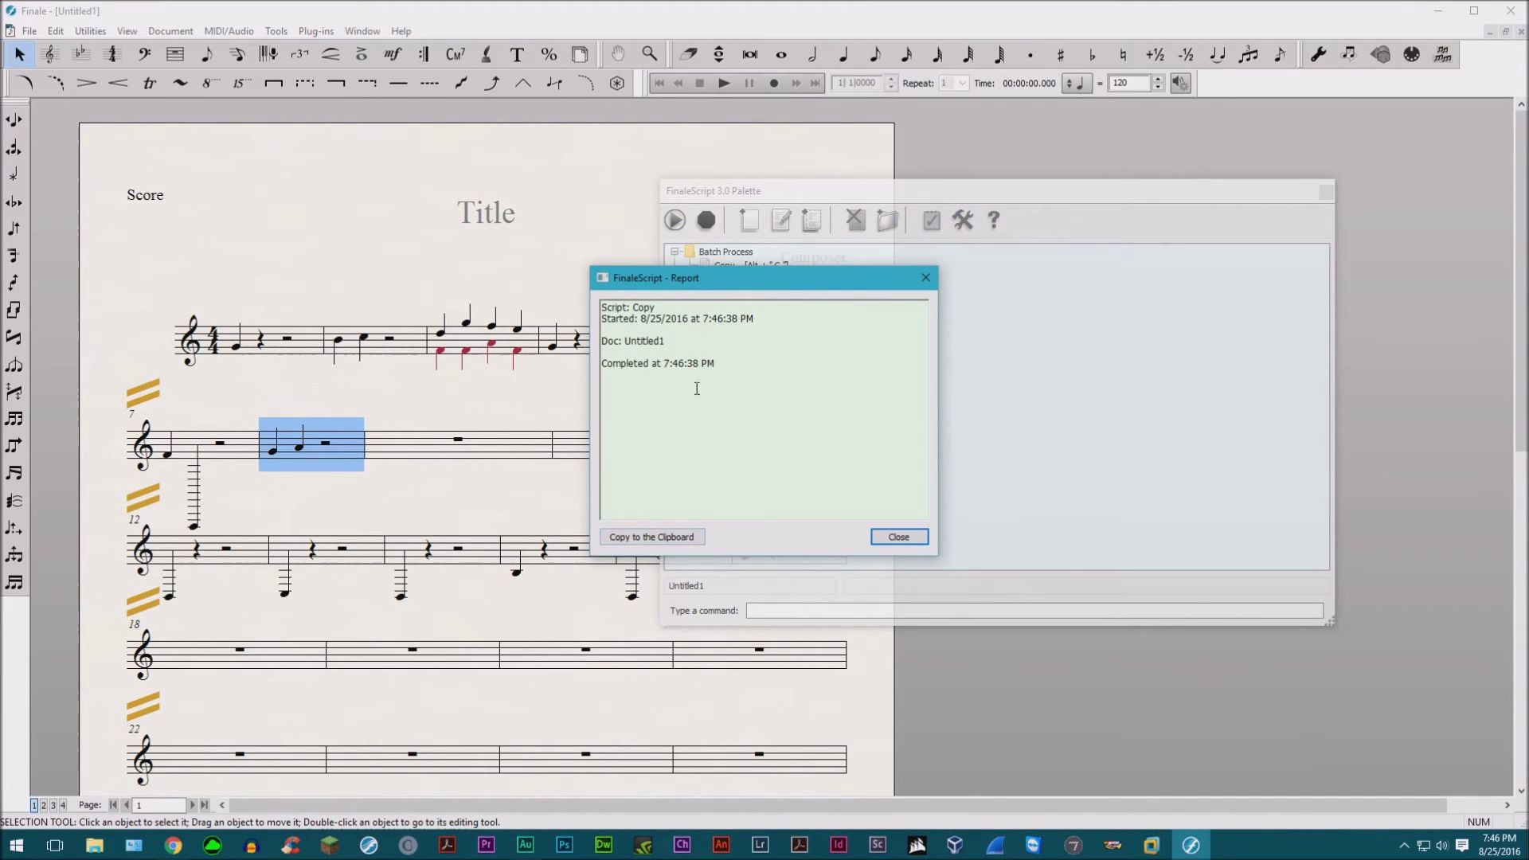
left_click(898, 538)
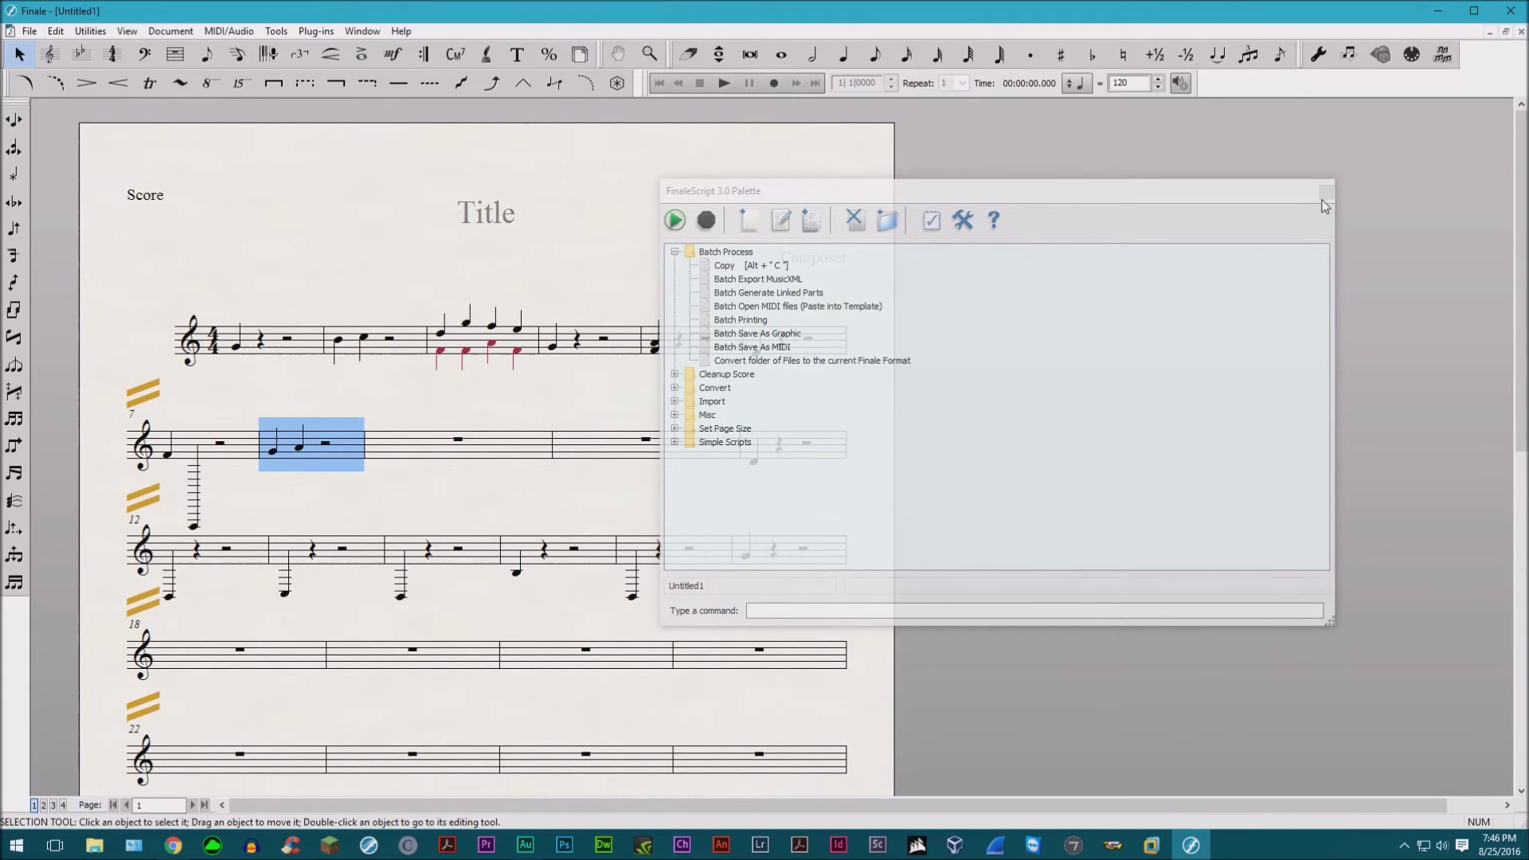
left_click(451, 401)
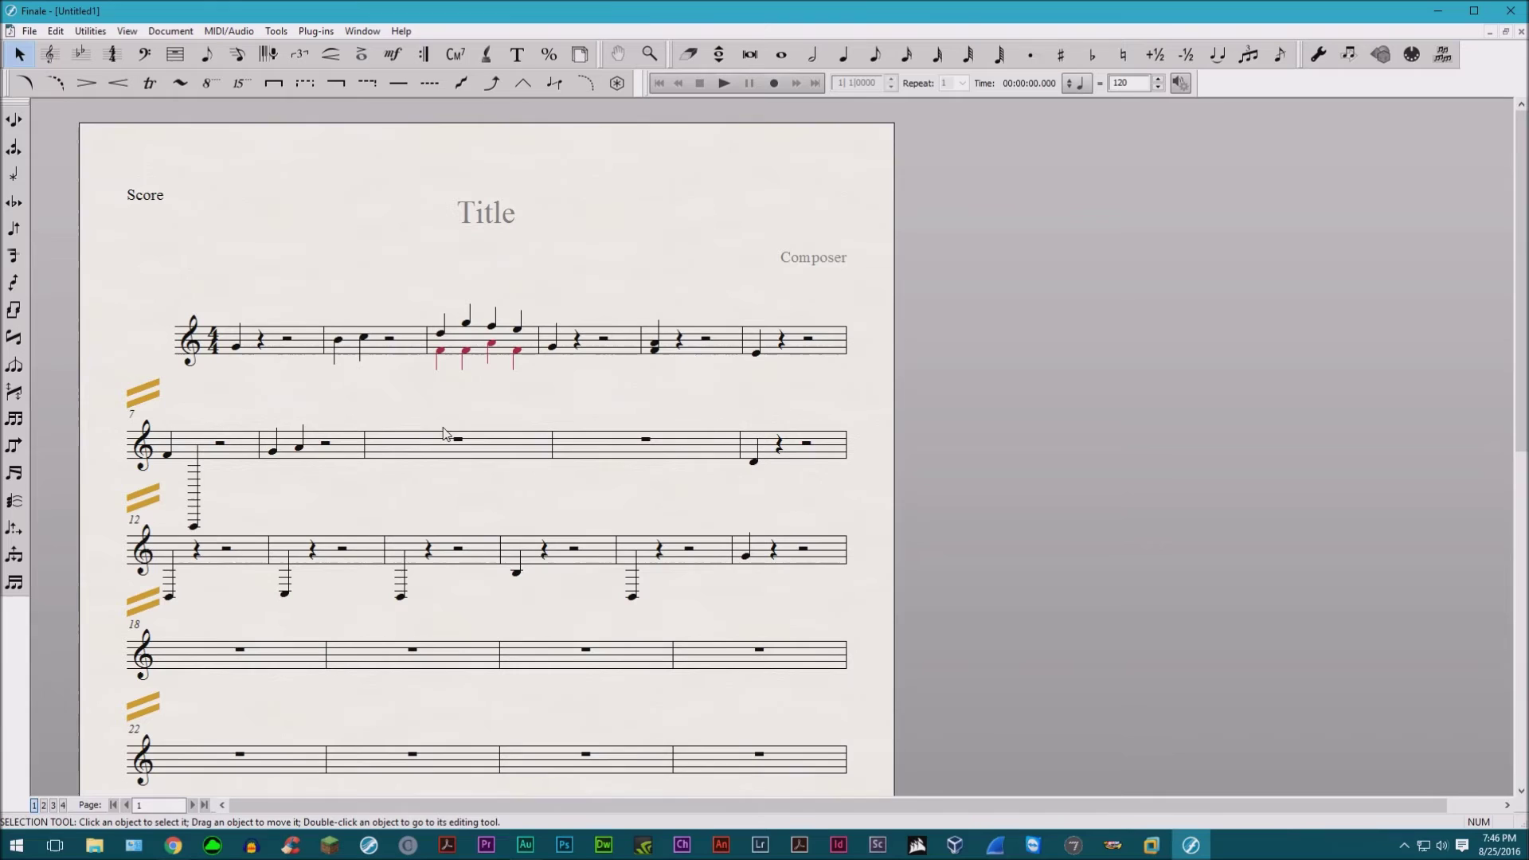
Select empty measure 9 and paste measure 8's two quarter notes into it, then deselect.
left_click(458, 448)
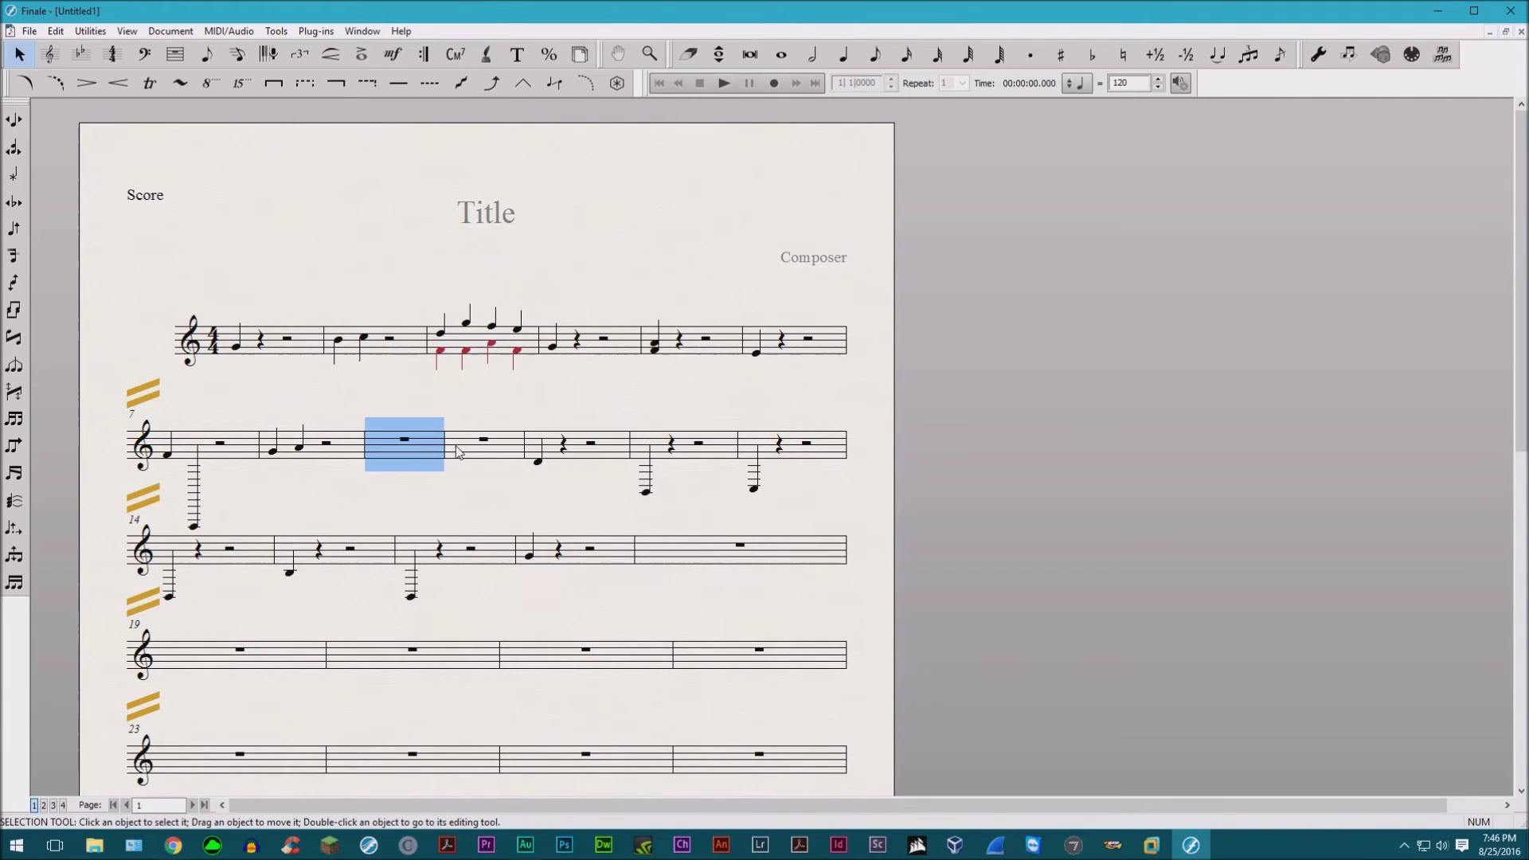
key("Escape")
left_click(423, 452)
left_click(536, 481)
left_click(512, 467)
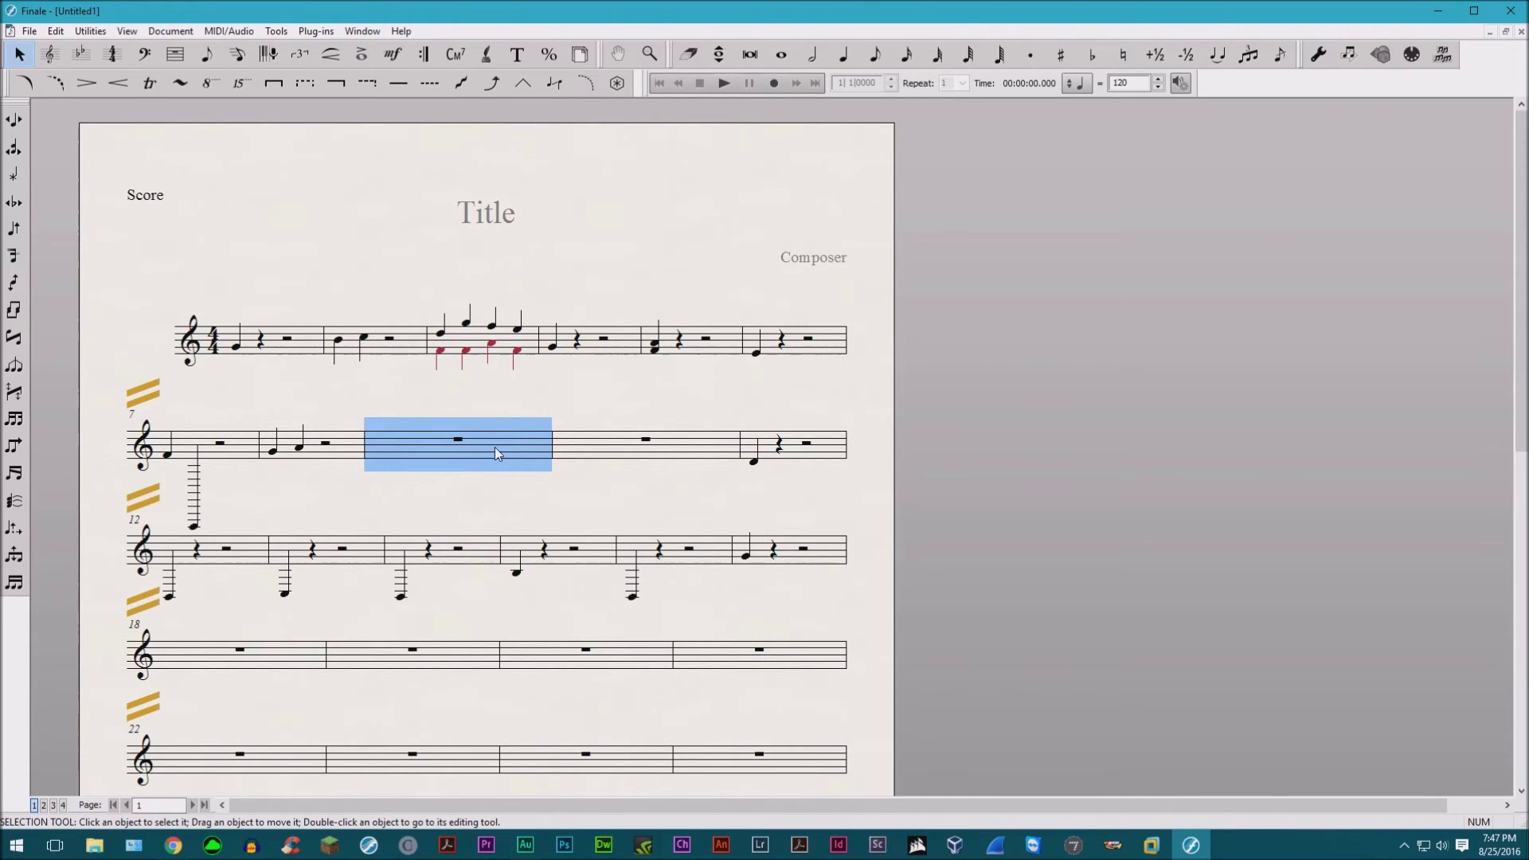
right_click(509, 445)
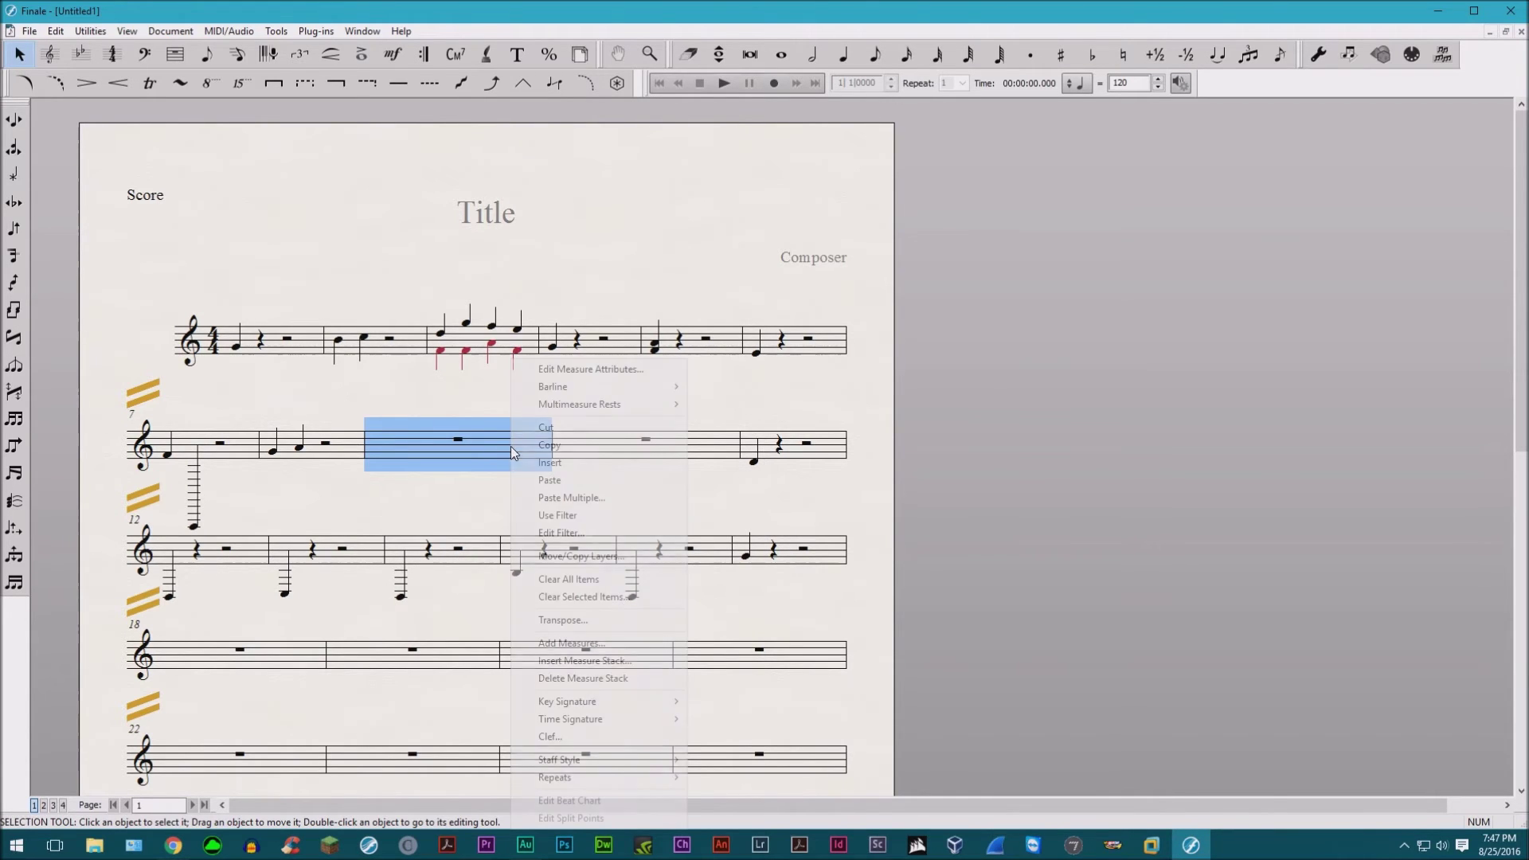
left_click(569, 480)
left_click(644, 478)
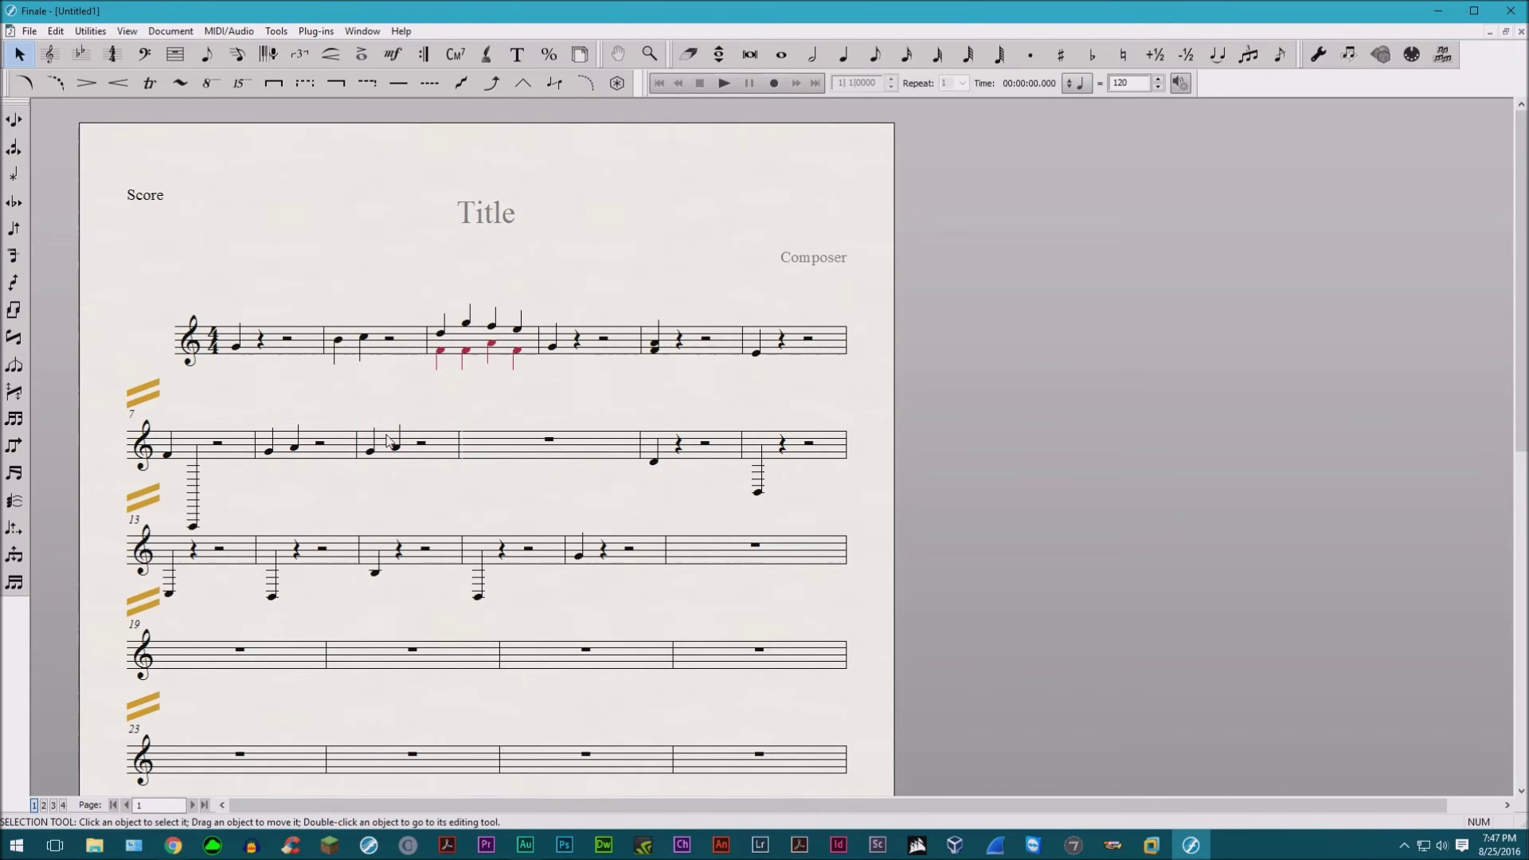
left_click(407, 451)
left_click_drag(408, 450, 373, 456)
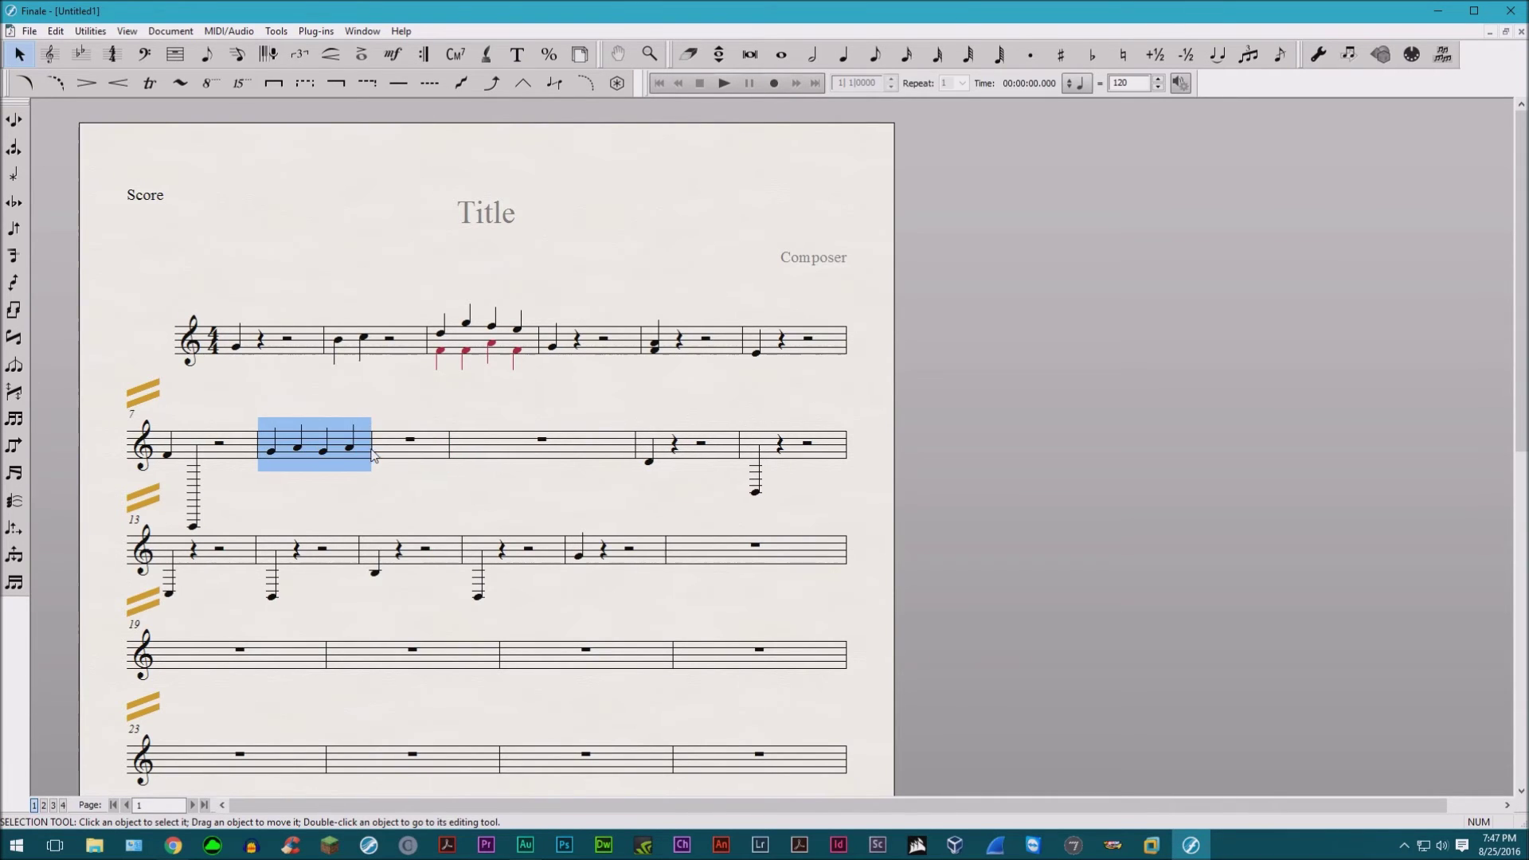
left_click(455, 405)
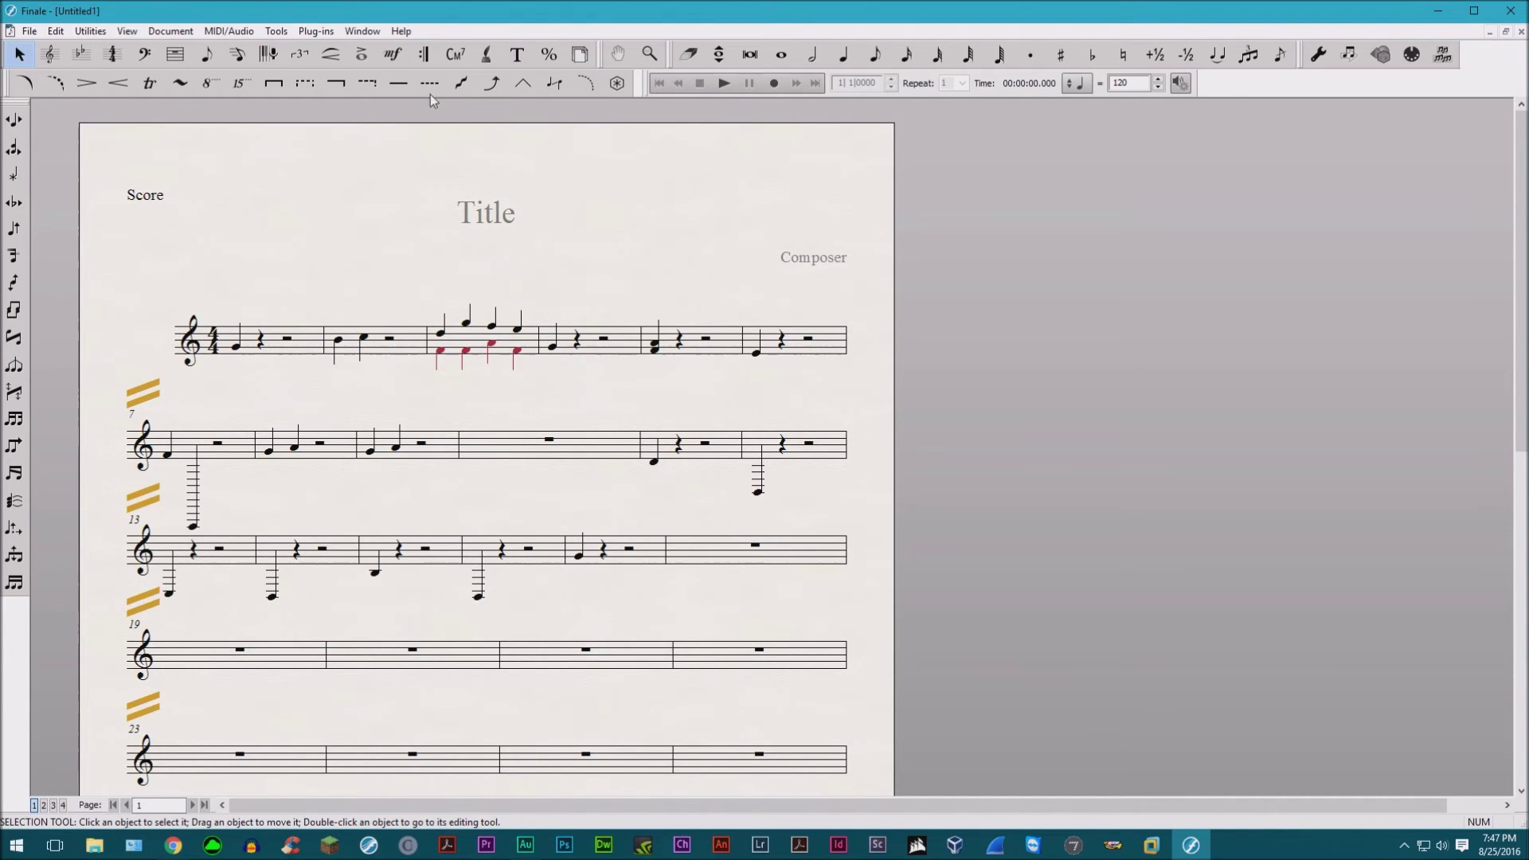
Open the FinaleScript palette from the Plug-ins menu.
left_click(316, 31)
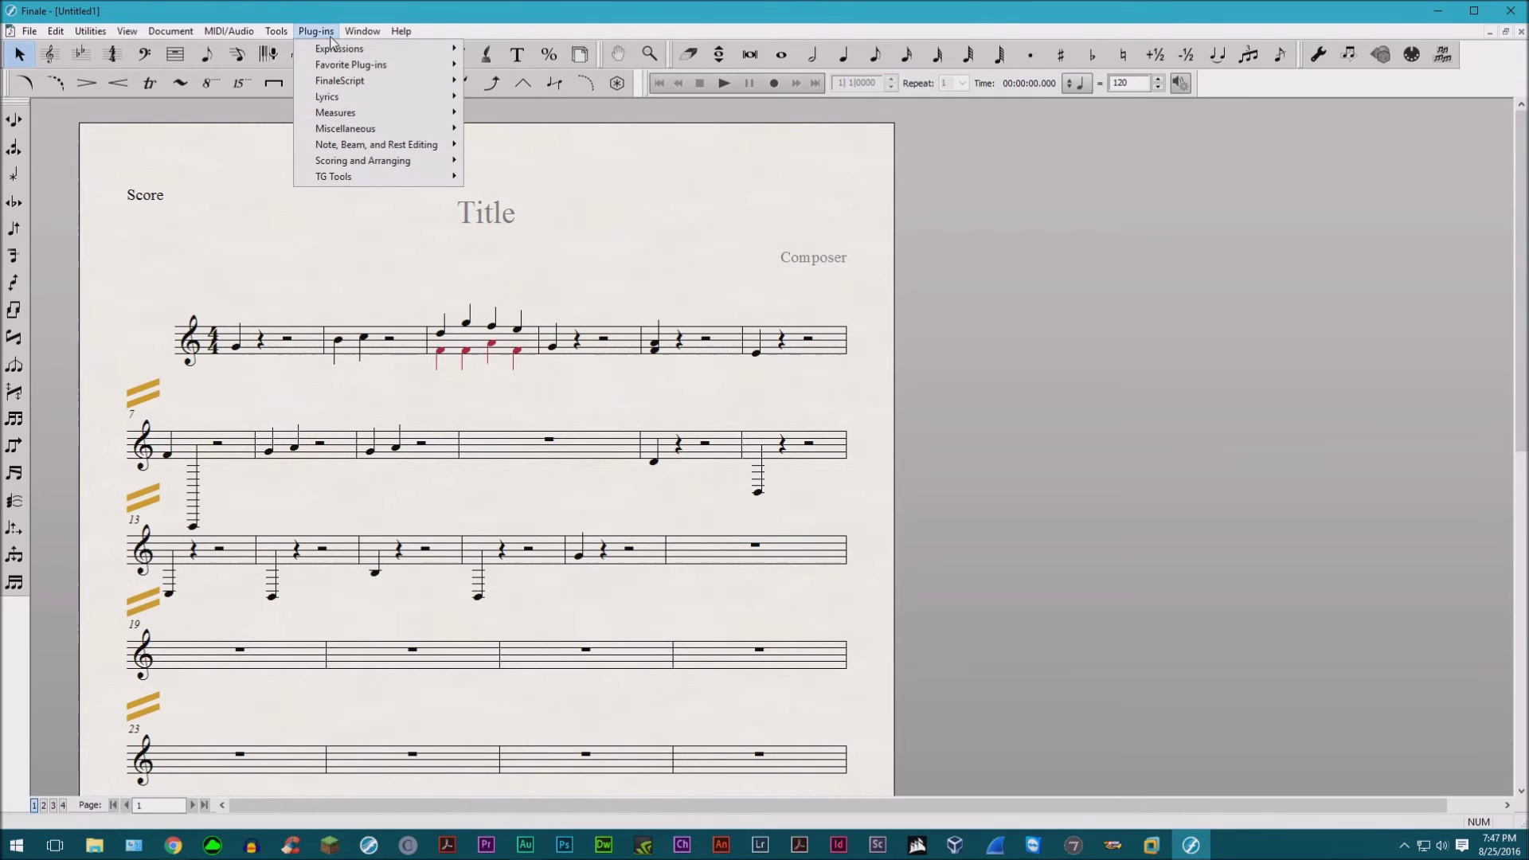
mouse_move(368, 80)
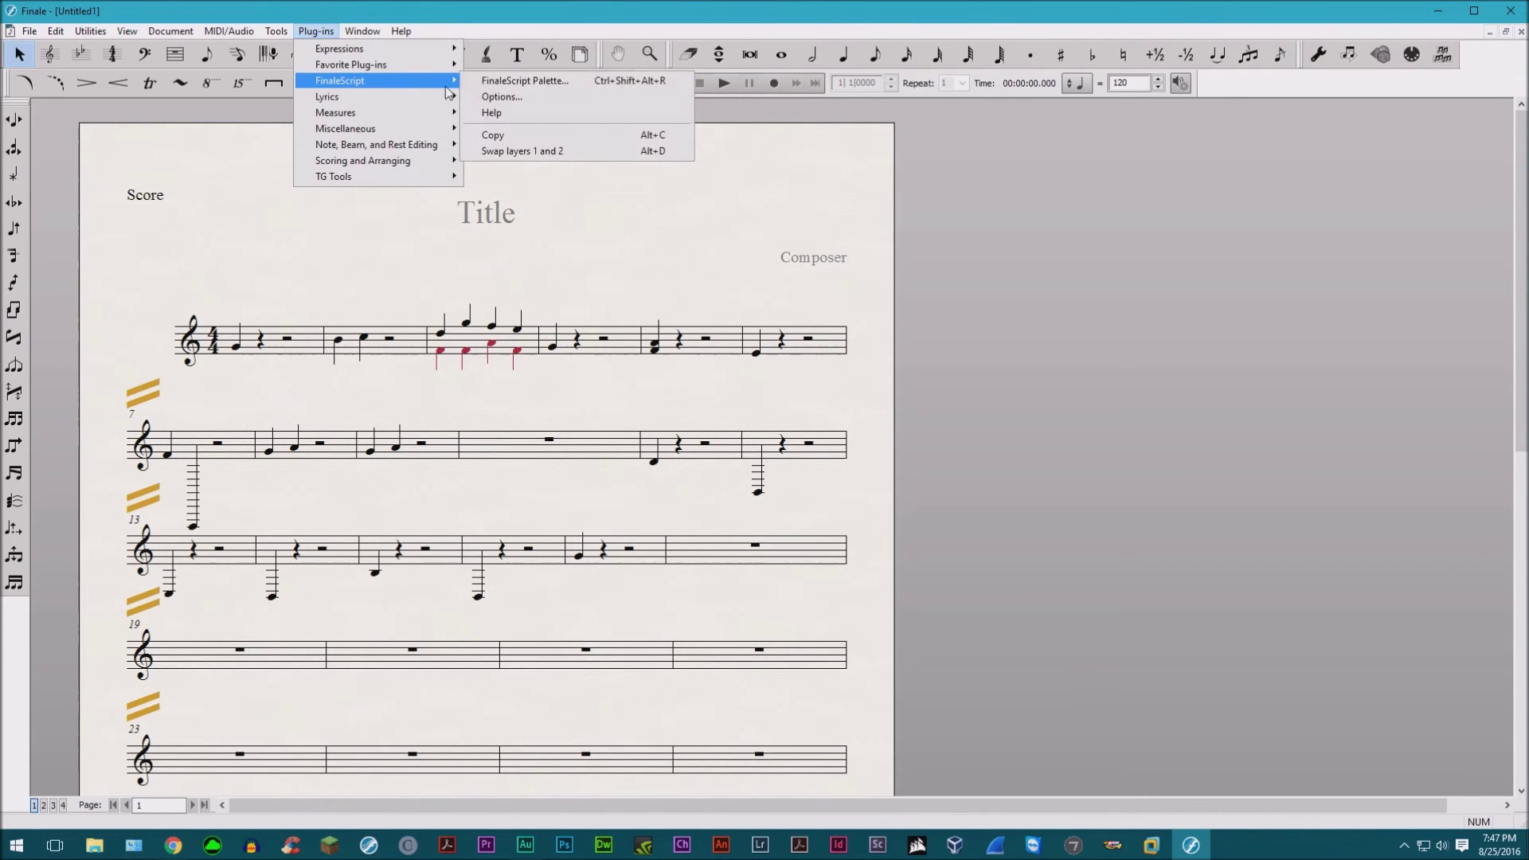
left_click(496, 80)
Collapse Batch Process, expand Simple Scripts, and open Swap layers 1 and 2 for editing.
left_click(725, 251)
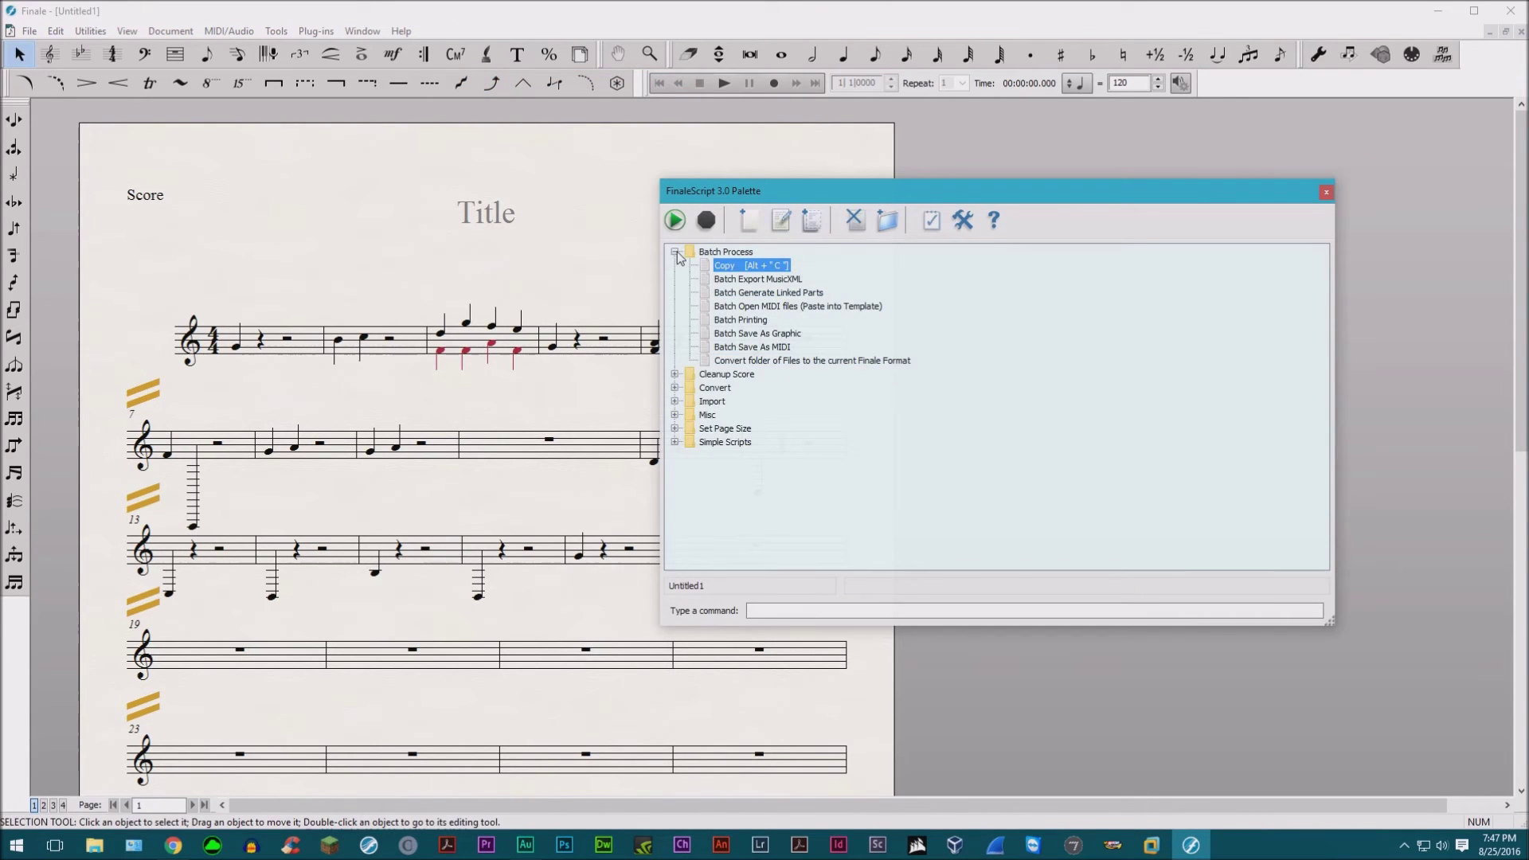
left_click(674, 251)
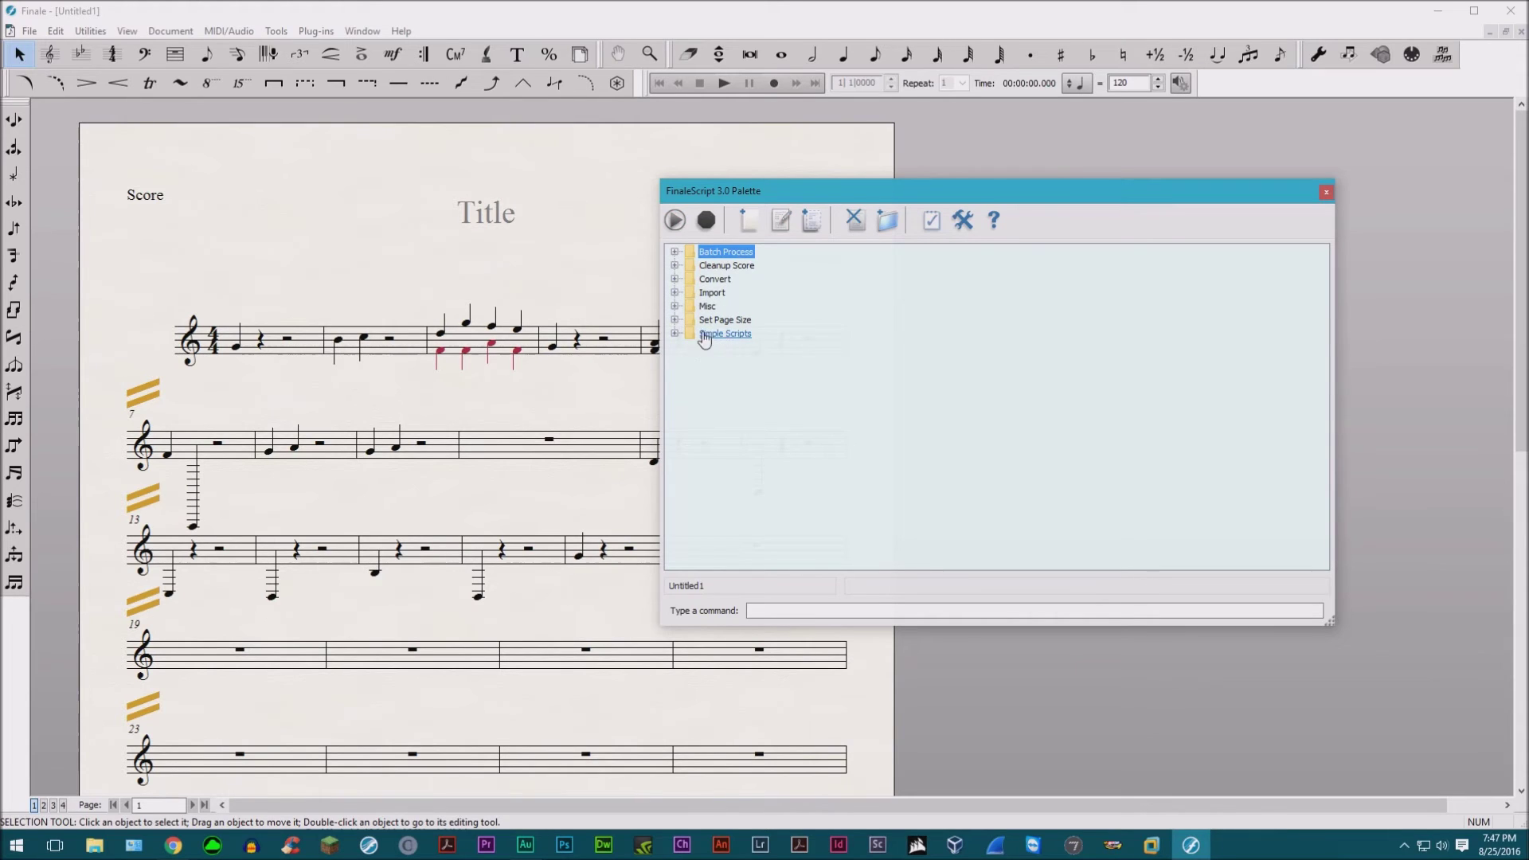
left_click(674, 333)
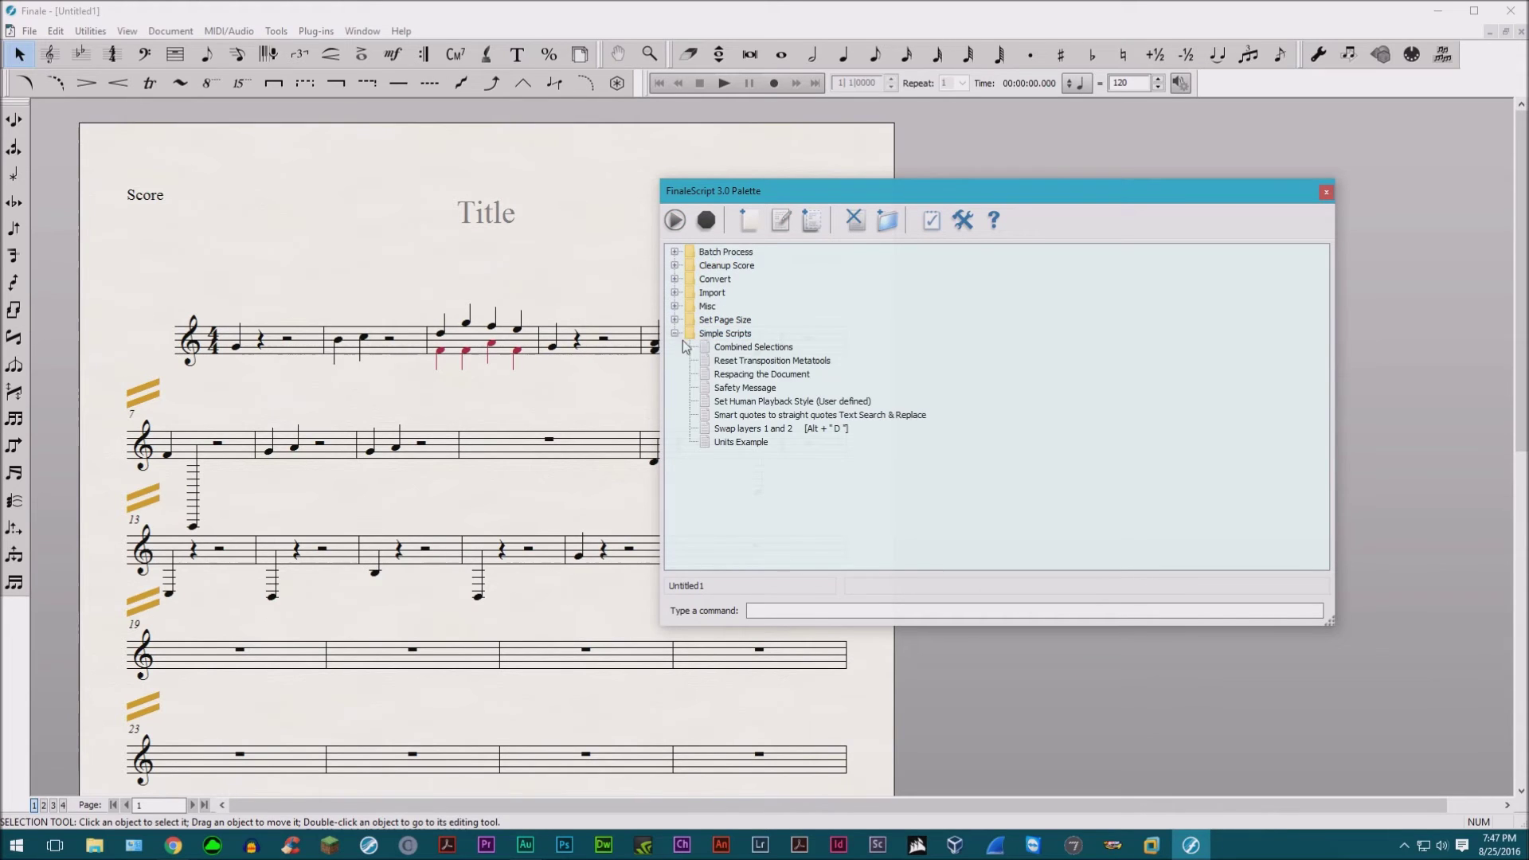
double_click(803, 432)
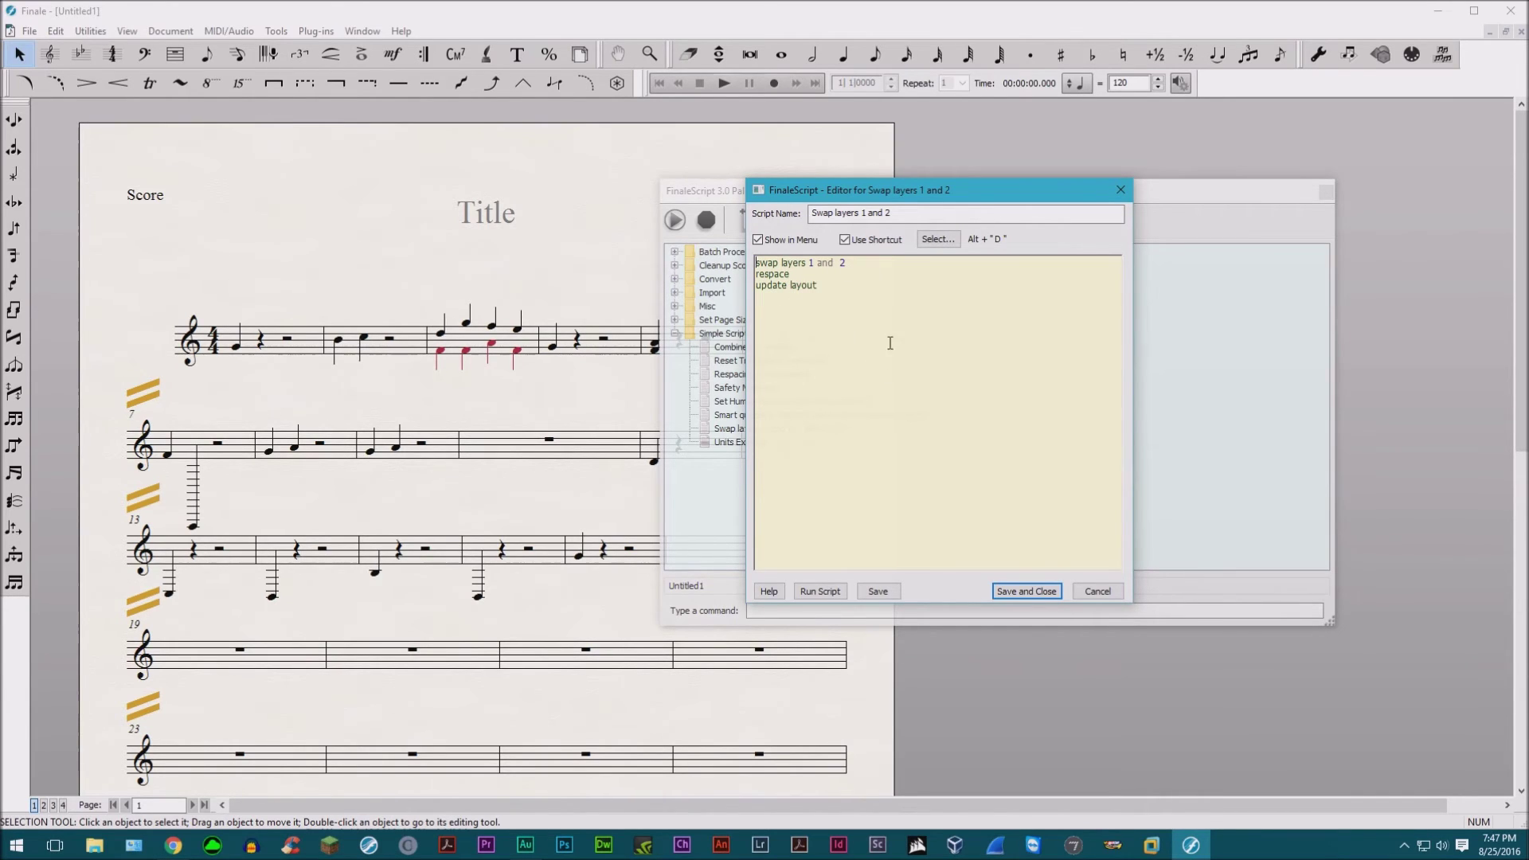
left_click_drag(757, 262, 864, 280)
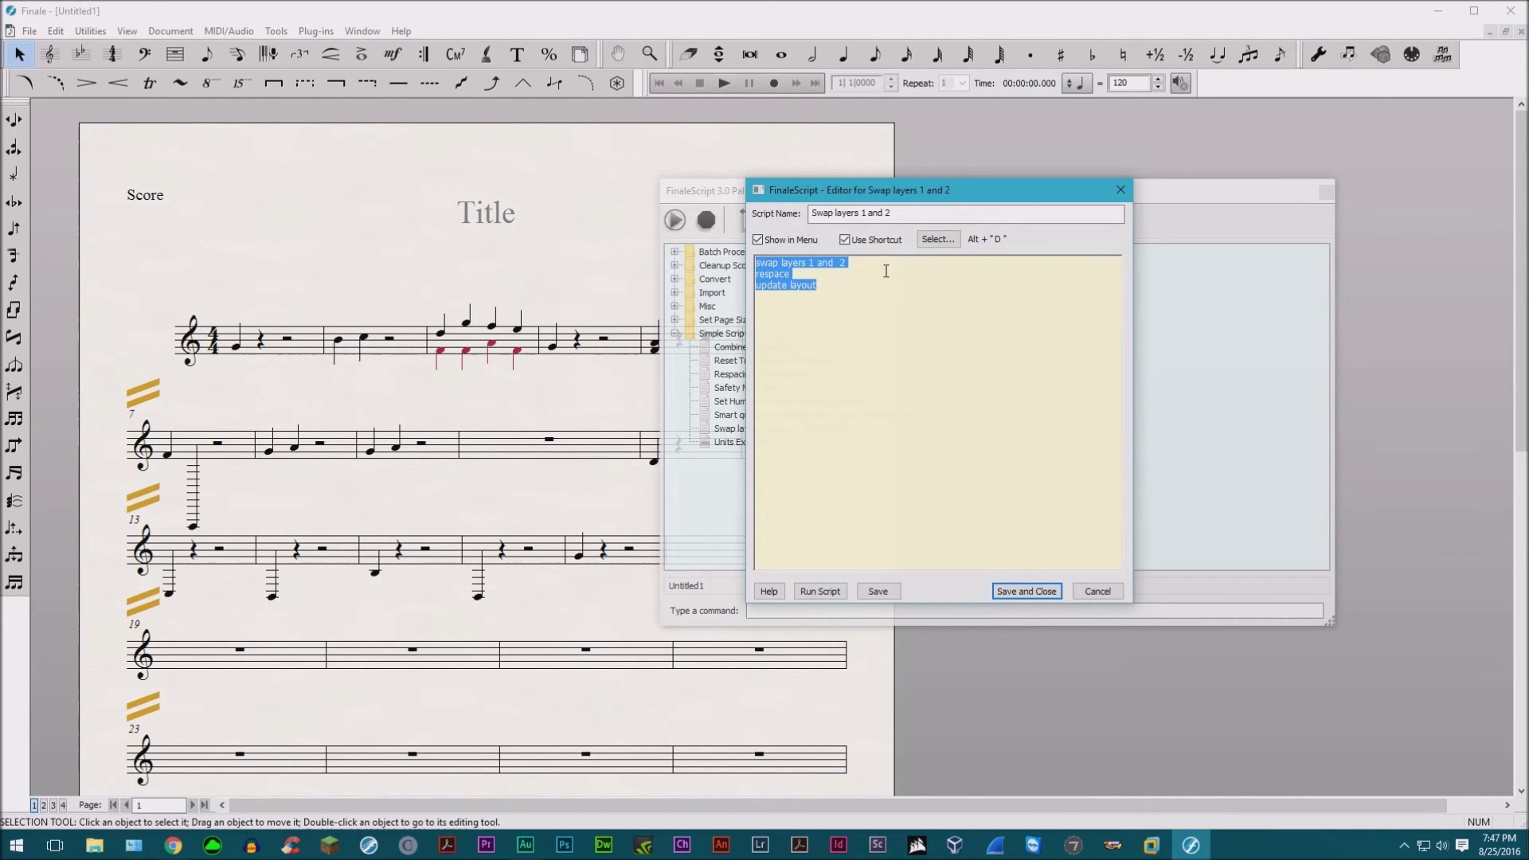
left_click(849, 288)
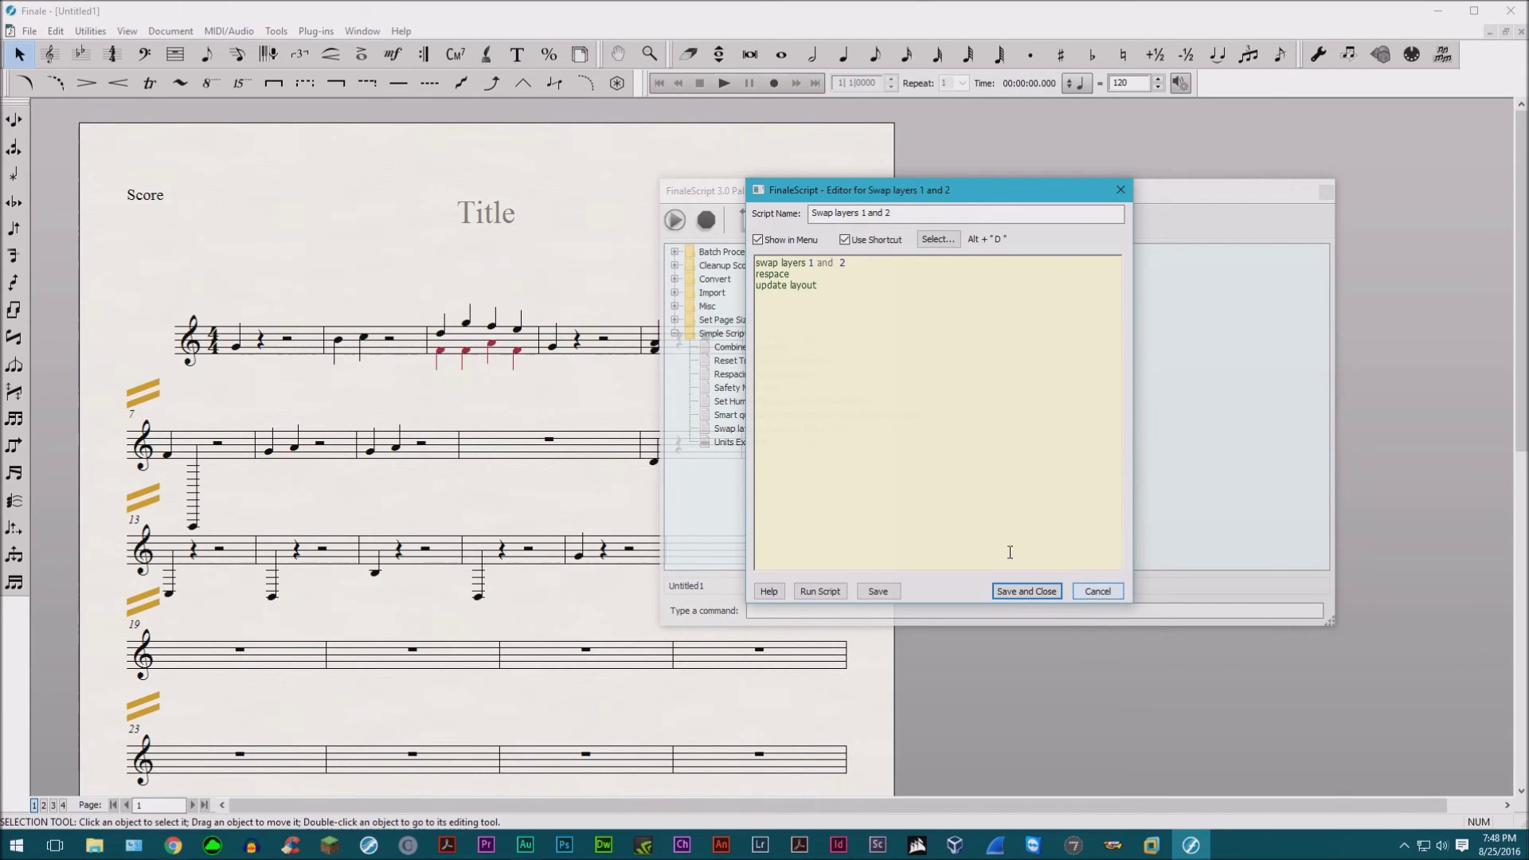
Run Swap layers 1 and 2 on the first staff's measure 3, then save and close the script.
left_click_drag(796, 189, 855, 207)
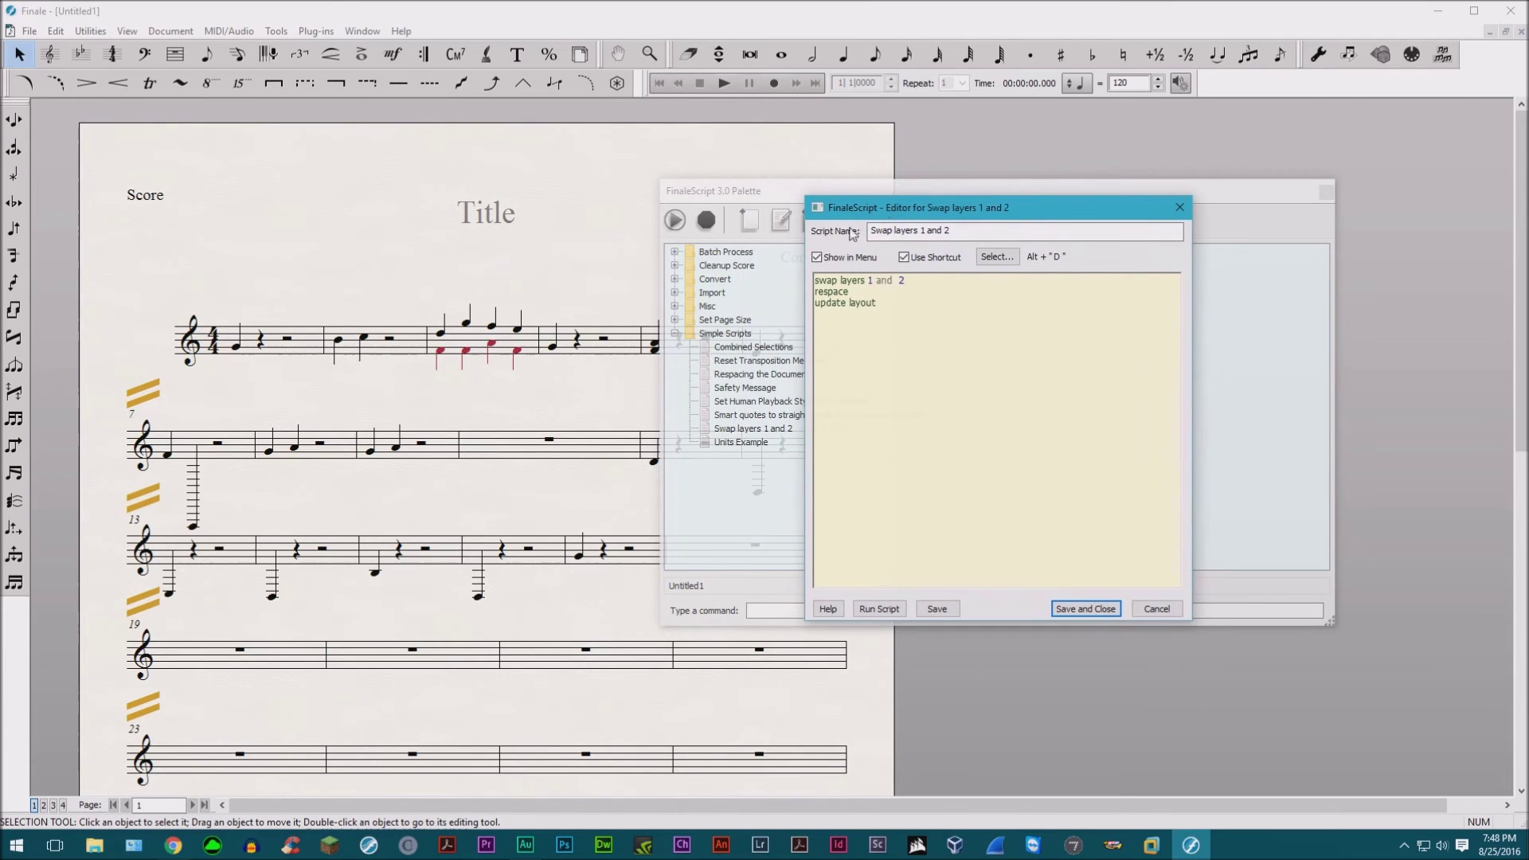
left_click(494, 348)
left_click(481, 346)
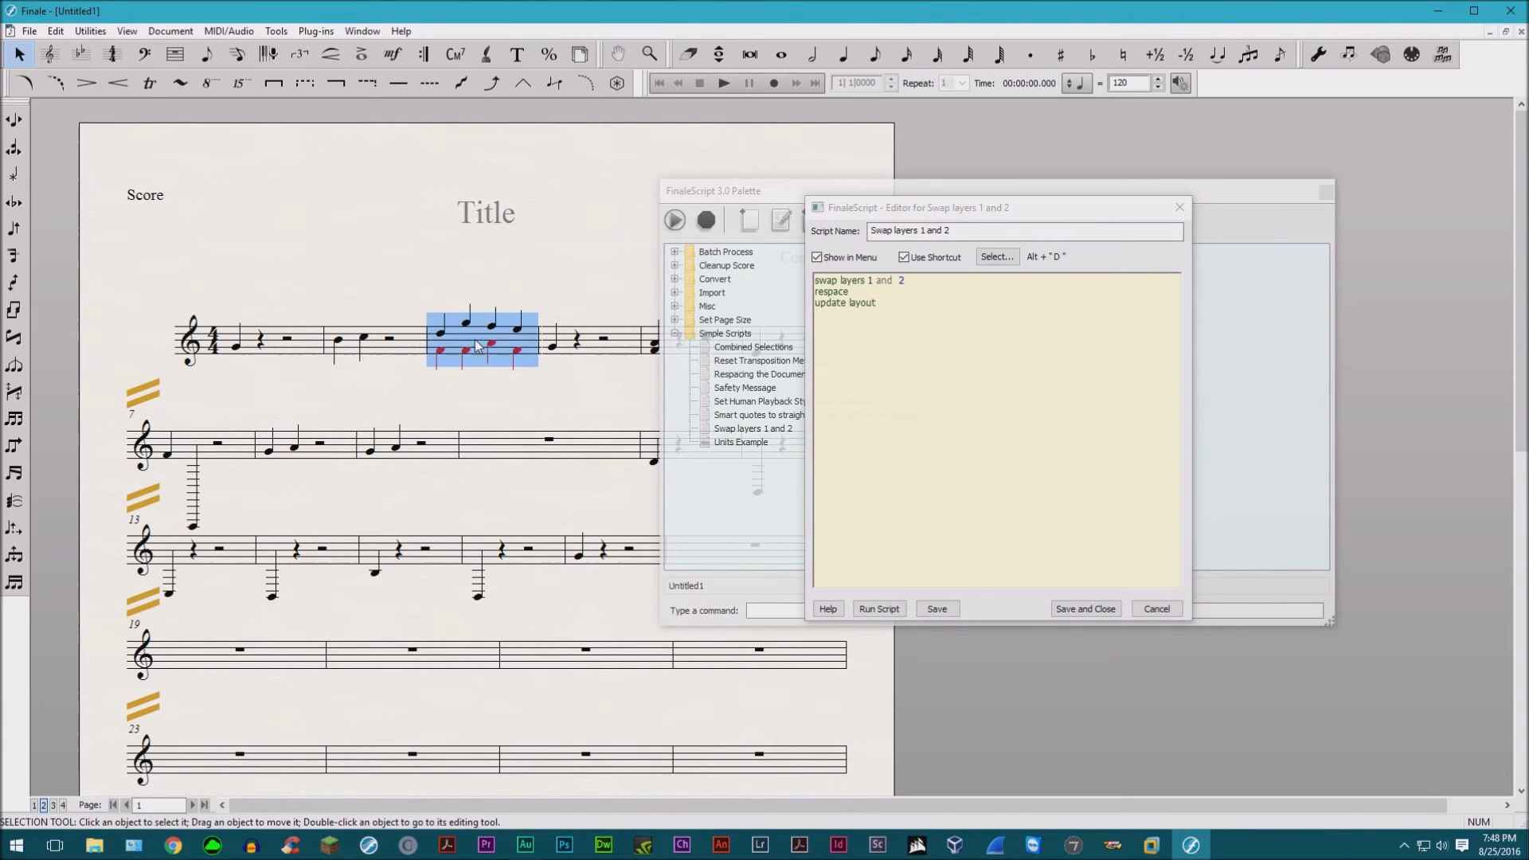
left_click(883, 610)
left_click(541, 271)
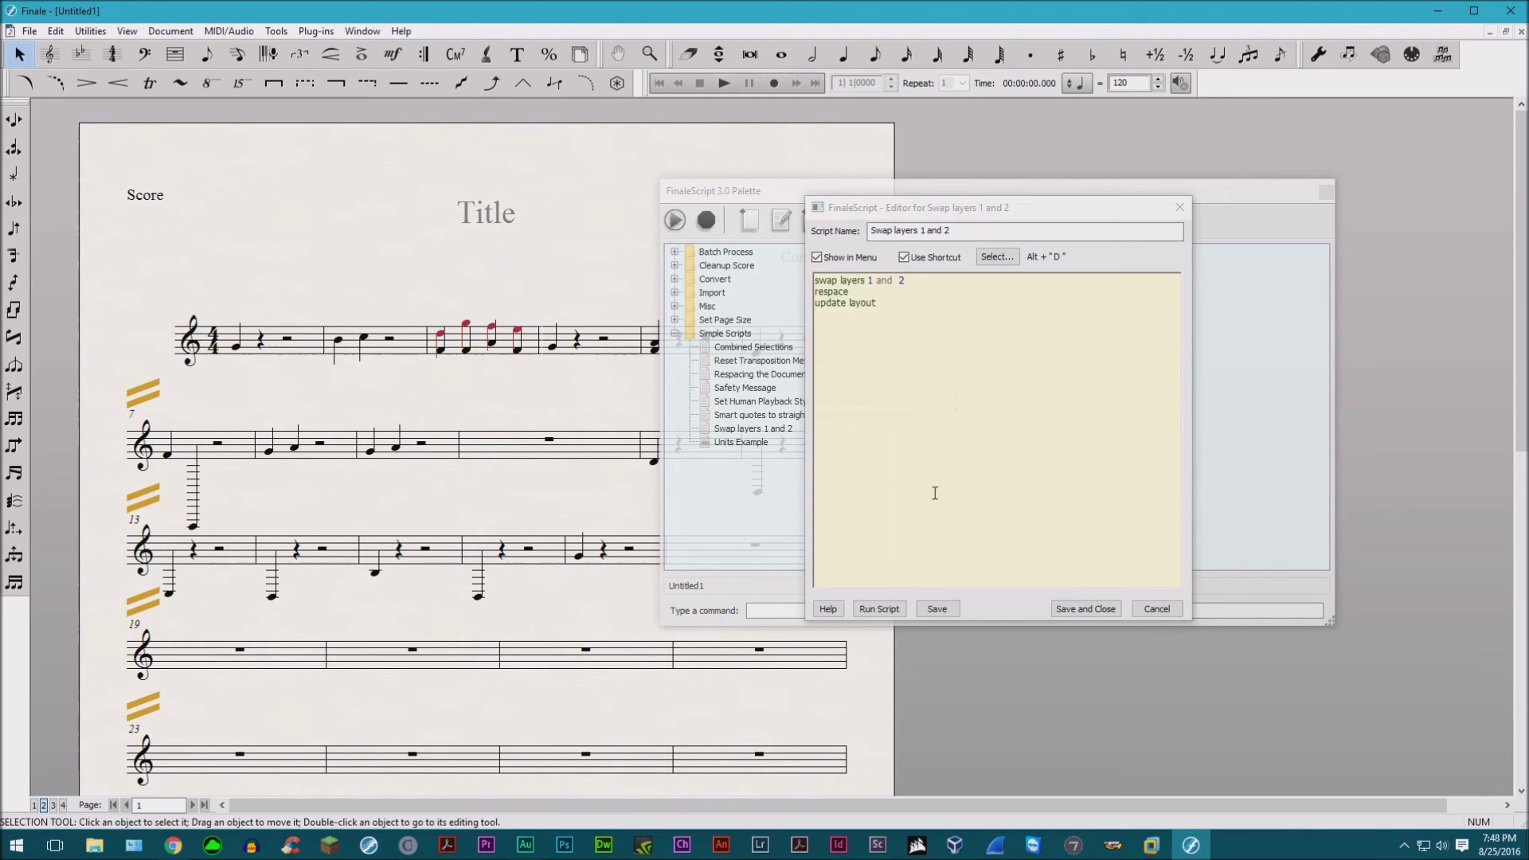
left_click(1085, 609)
left_click(867, 196)
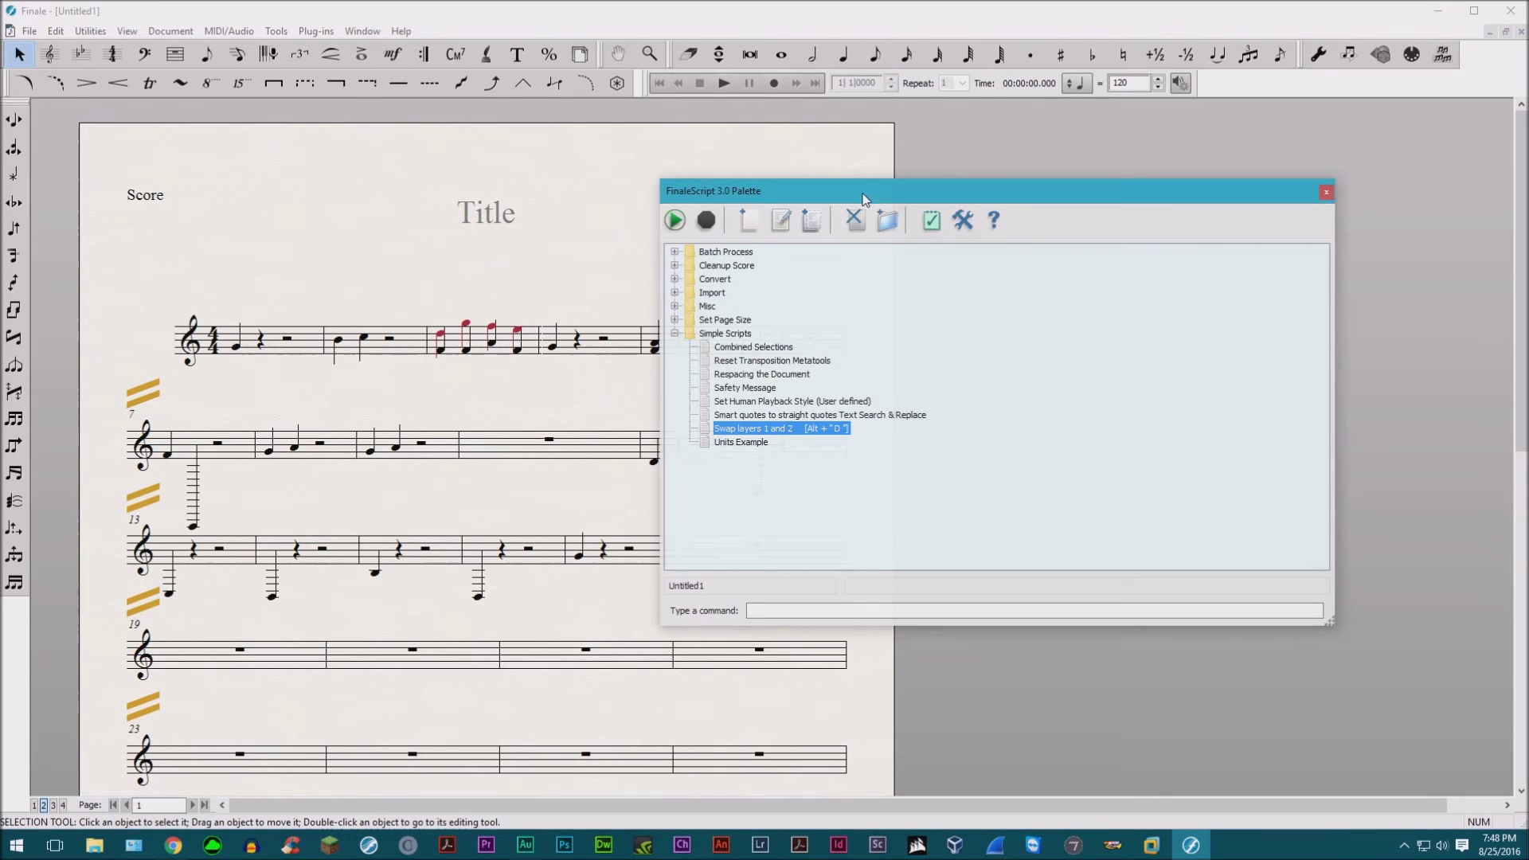
Run Swap layers 1 and 2 on the whole score from the palette, then bring up FinaleScript Options.
left_click(674, 221)
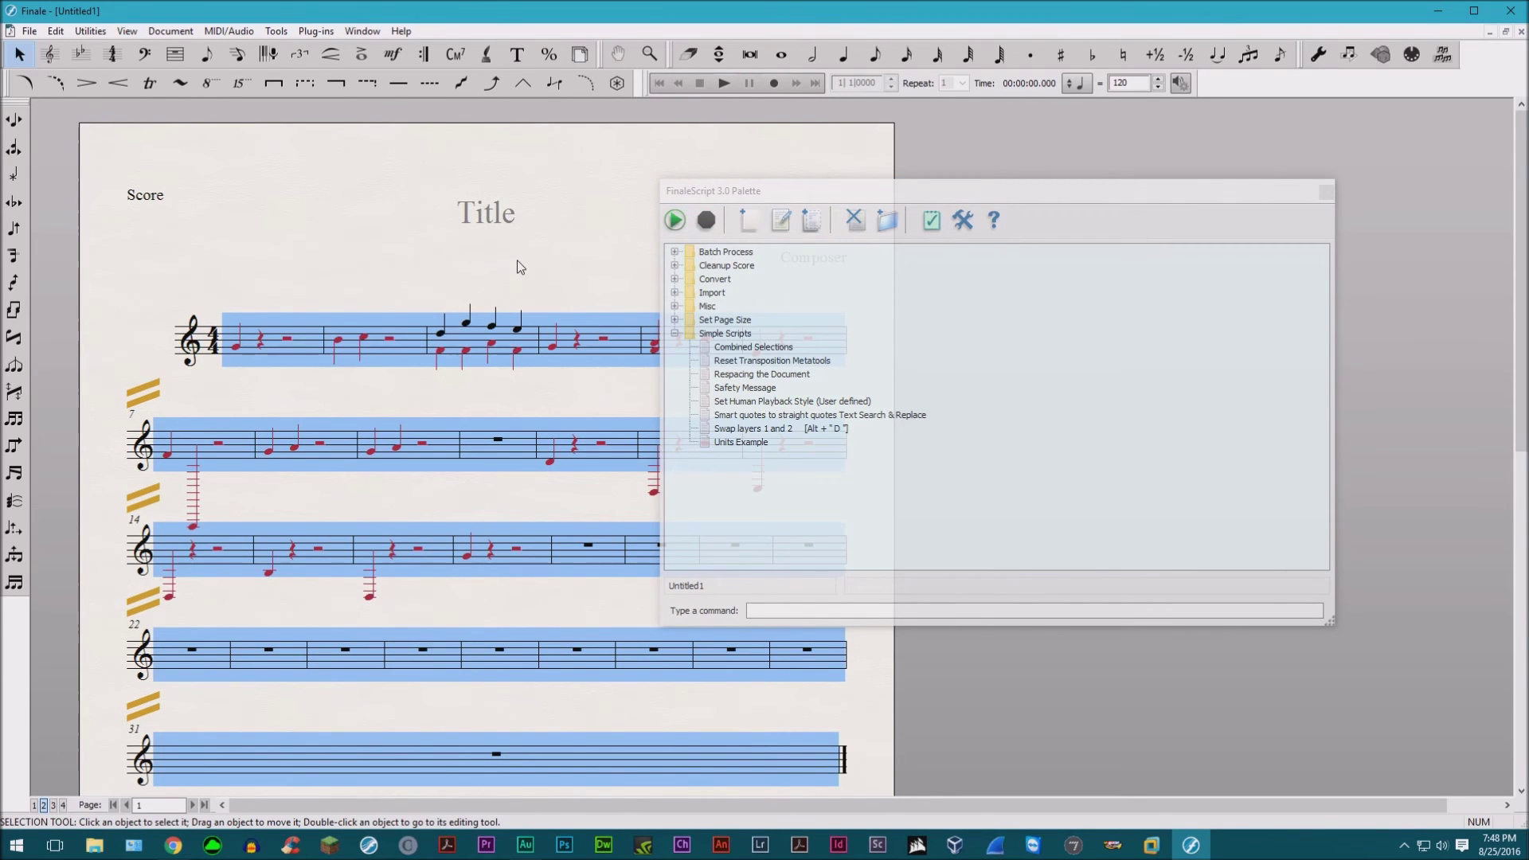
left_click(675, 221)
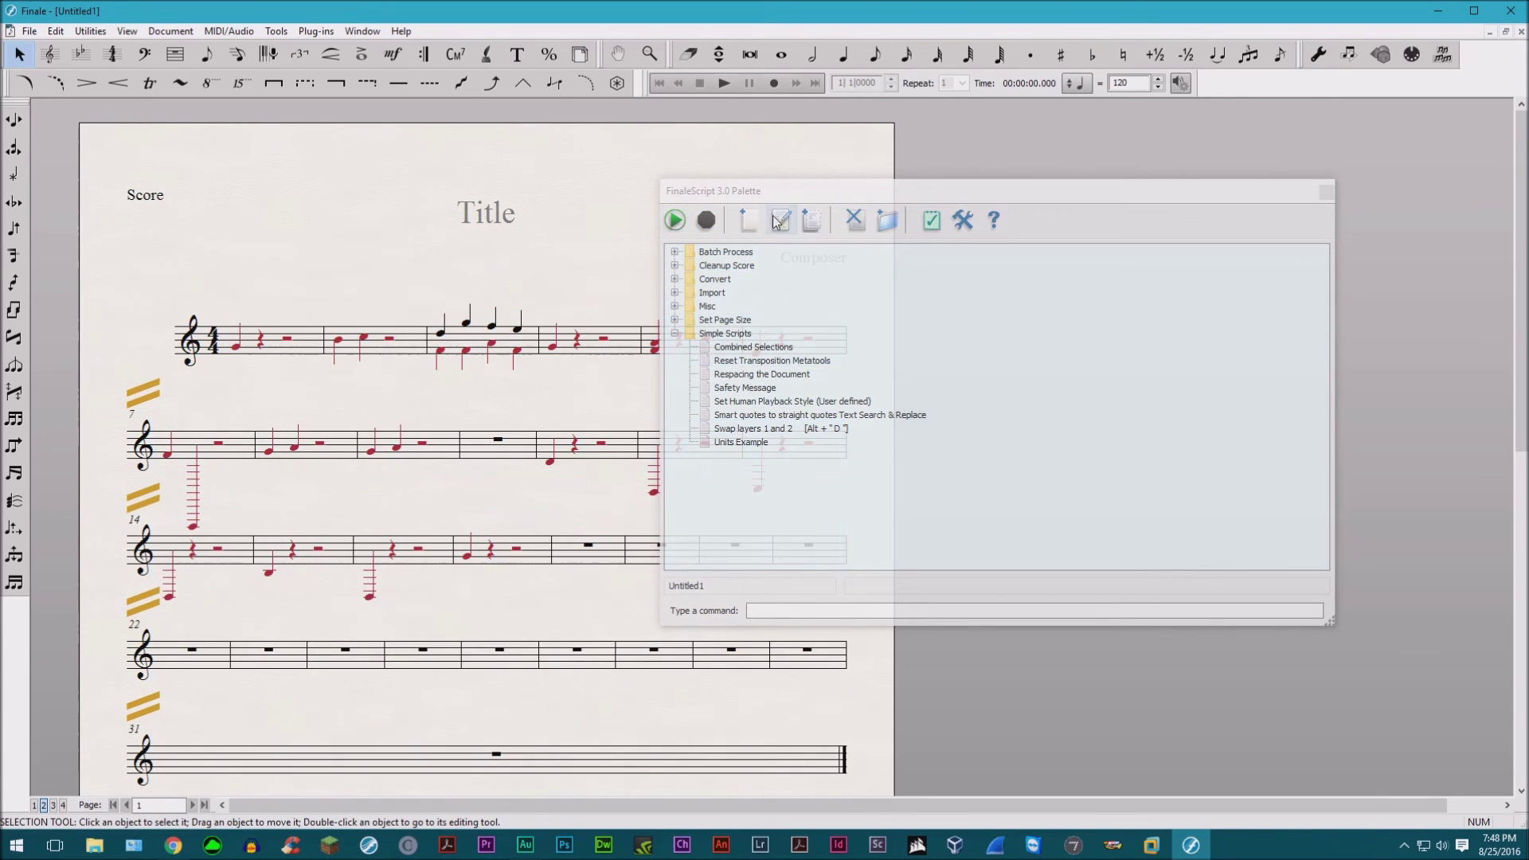
left_click(963, 221)
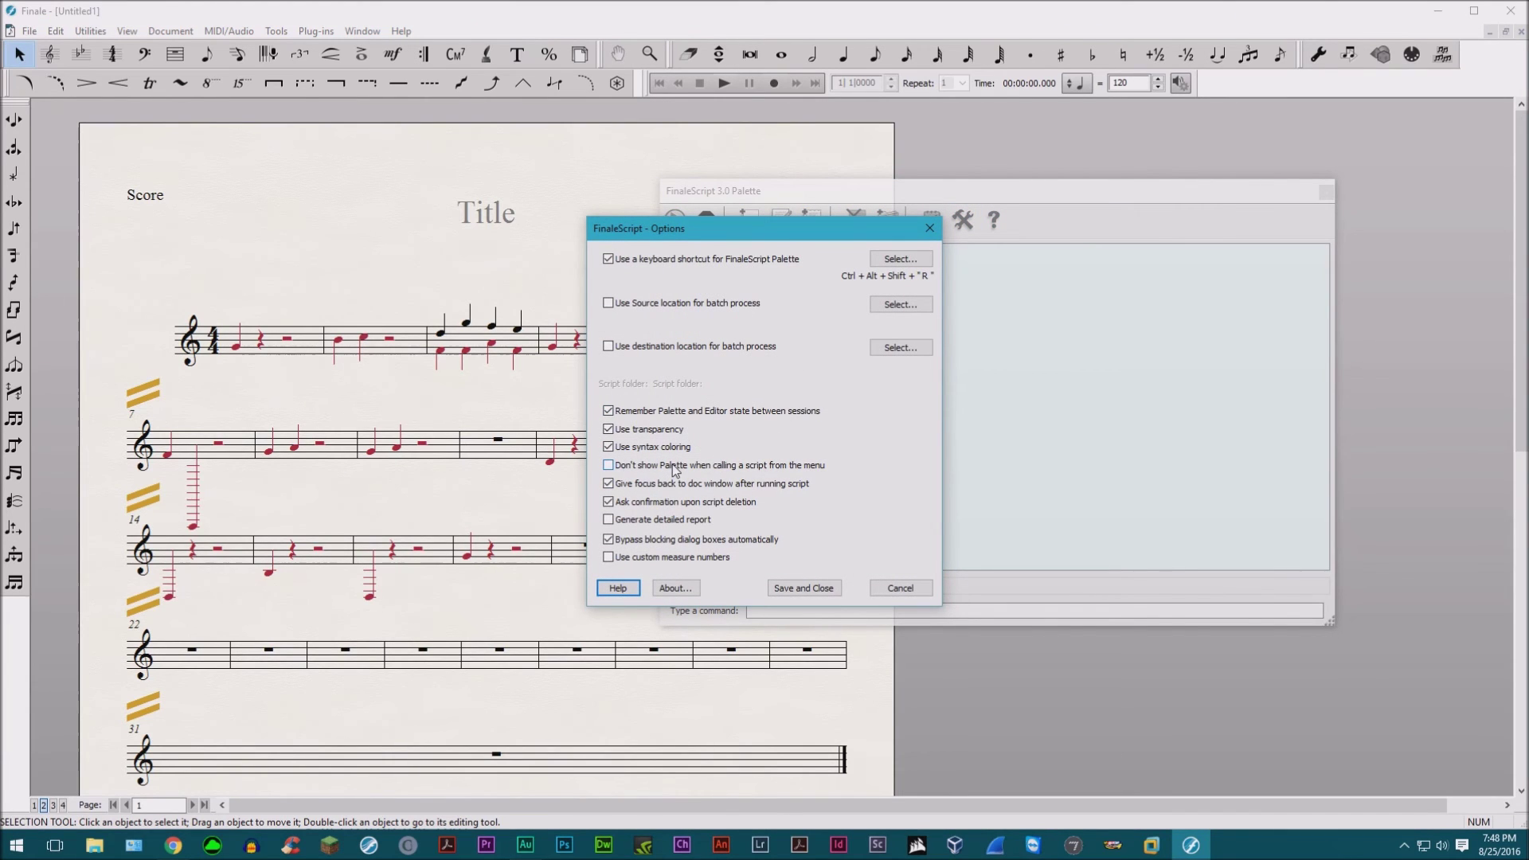
Turn on 'Don't show Palette when calling a script from the menu', save, then close the report and palette.
left_click(639, 465)
left_click(802, 589)
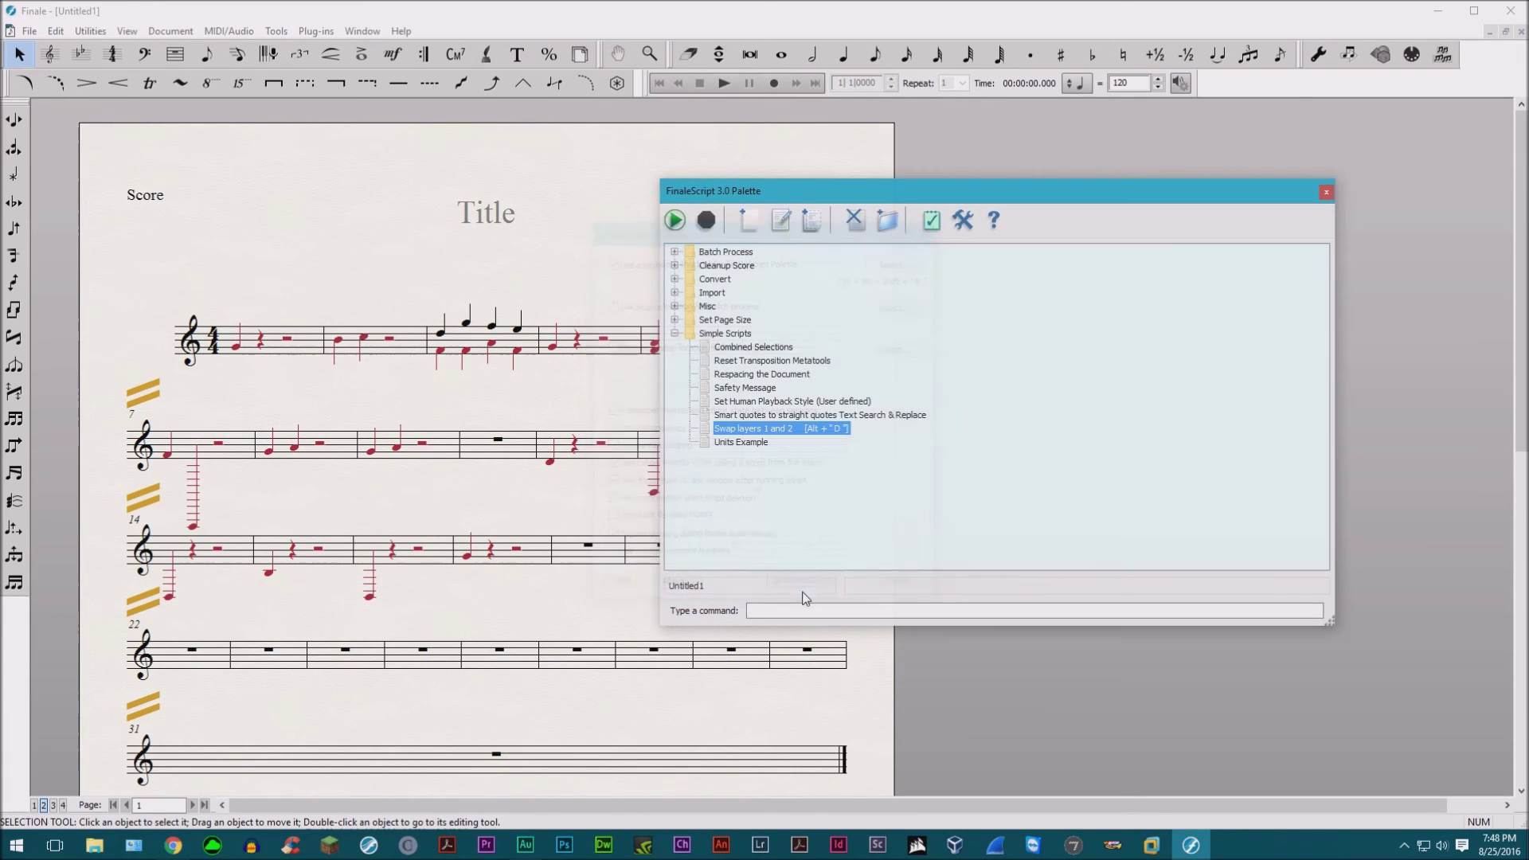
left_click(674, 335)
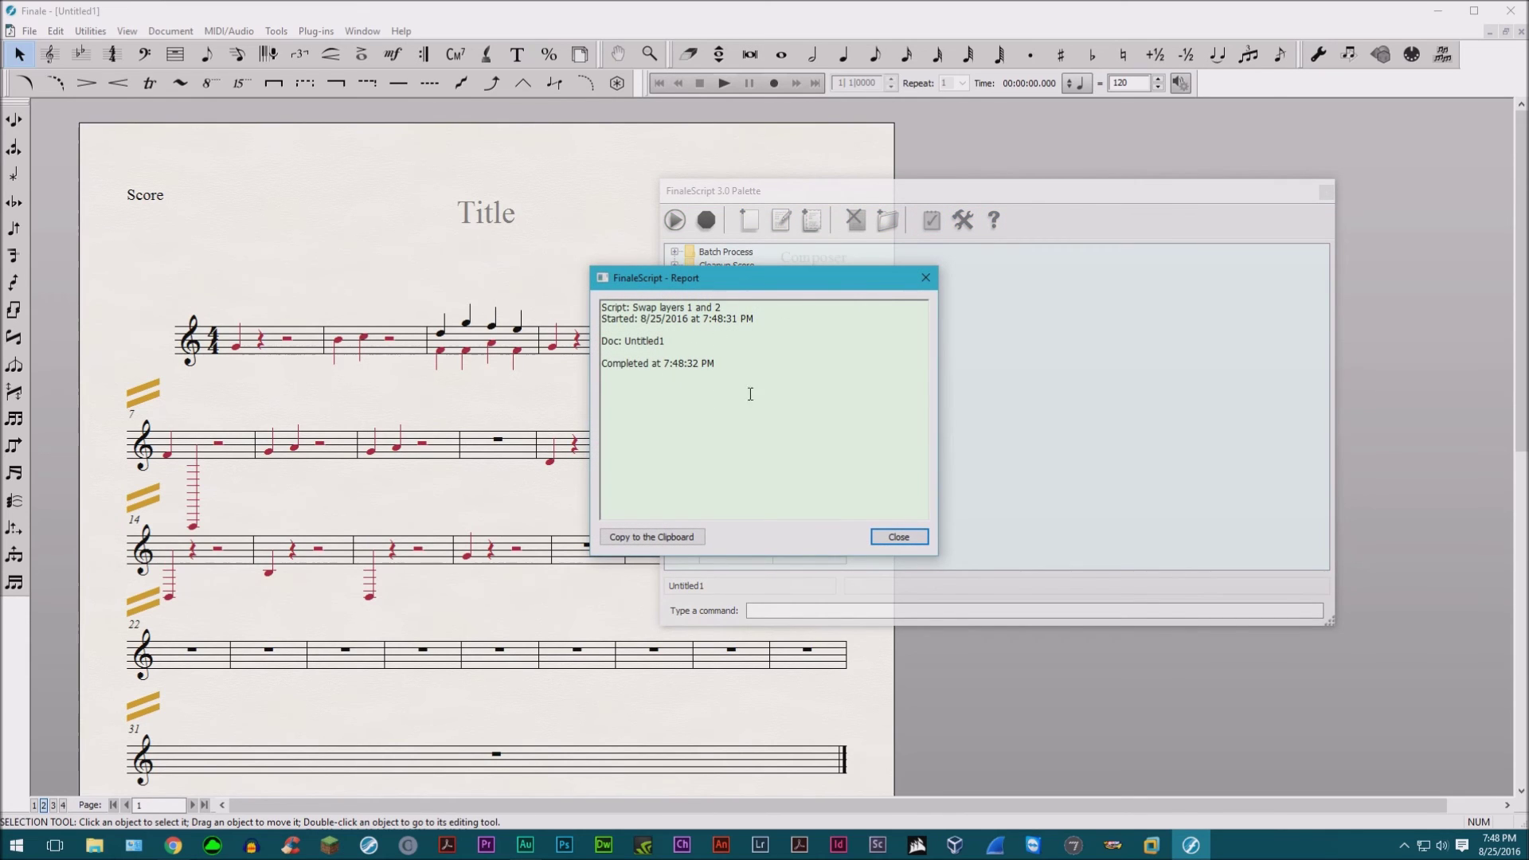
left_click_drag(710, 371, 534, 386)
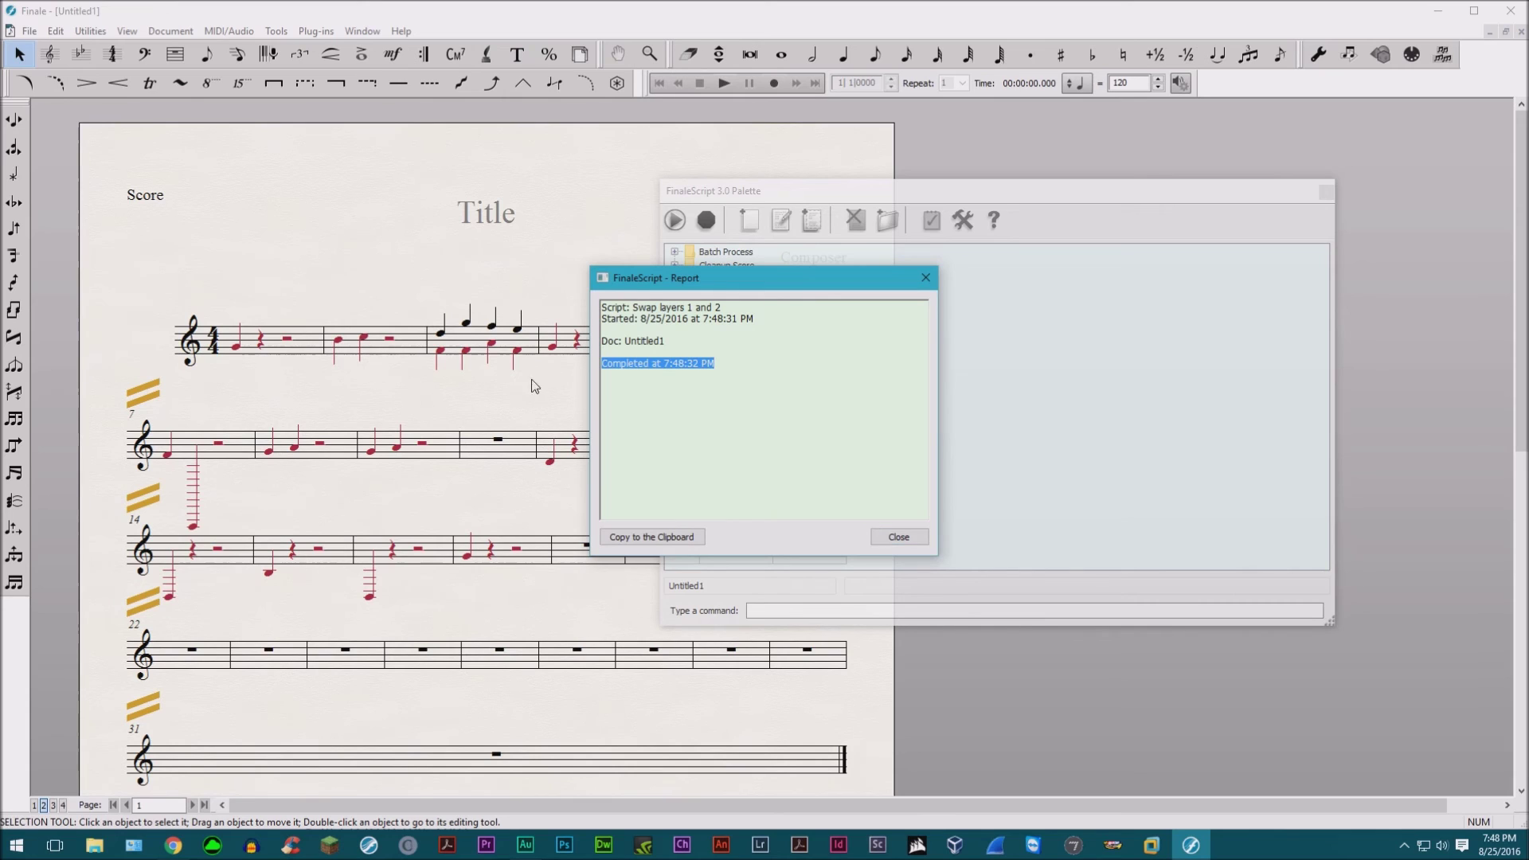
left_click(898, 537)
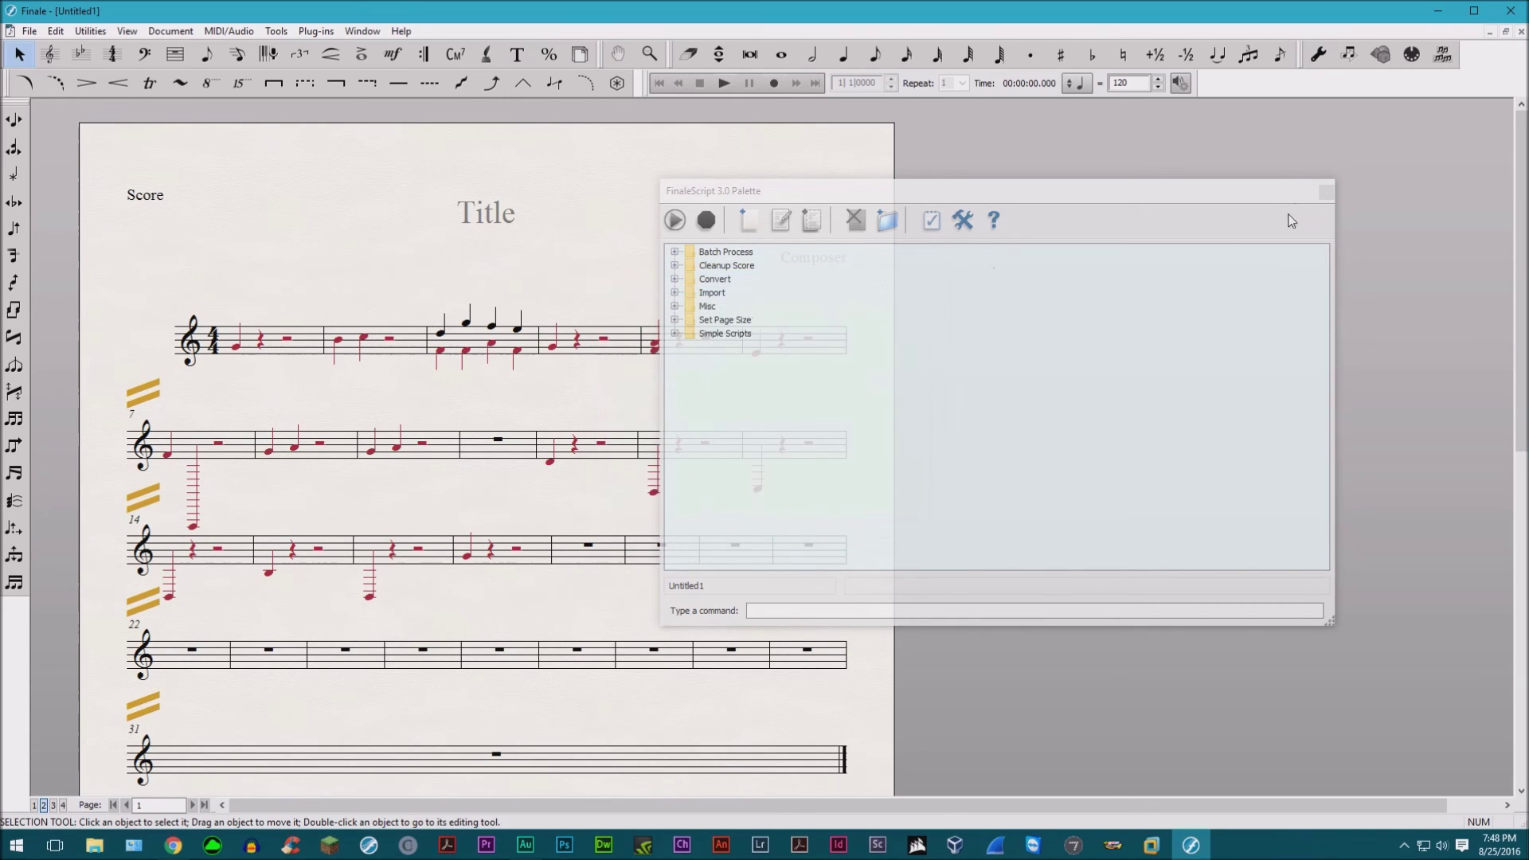
left_click(1326, 192)
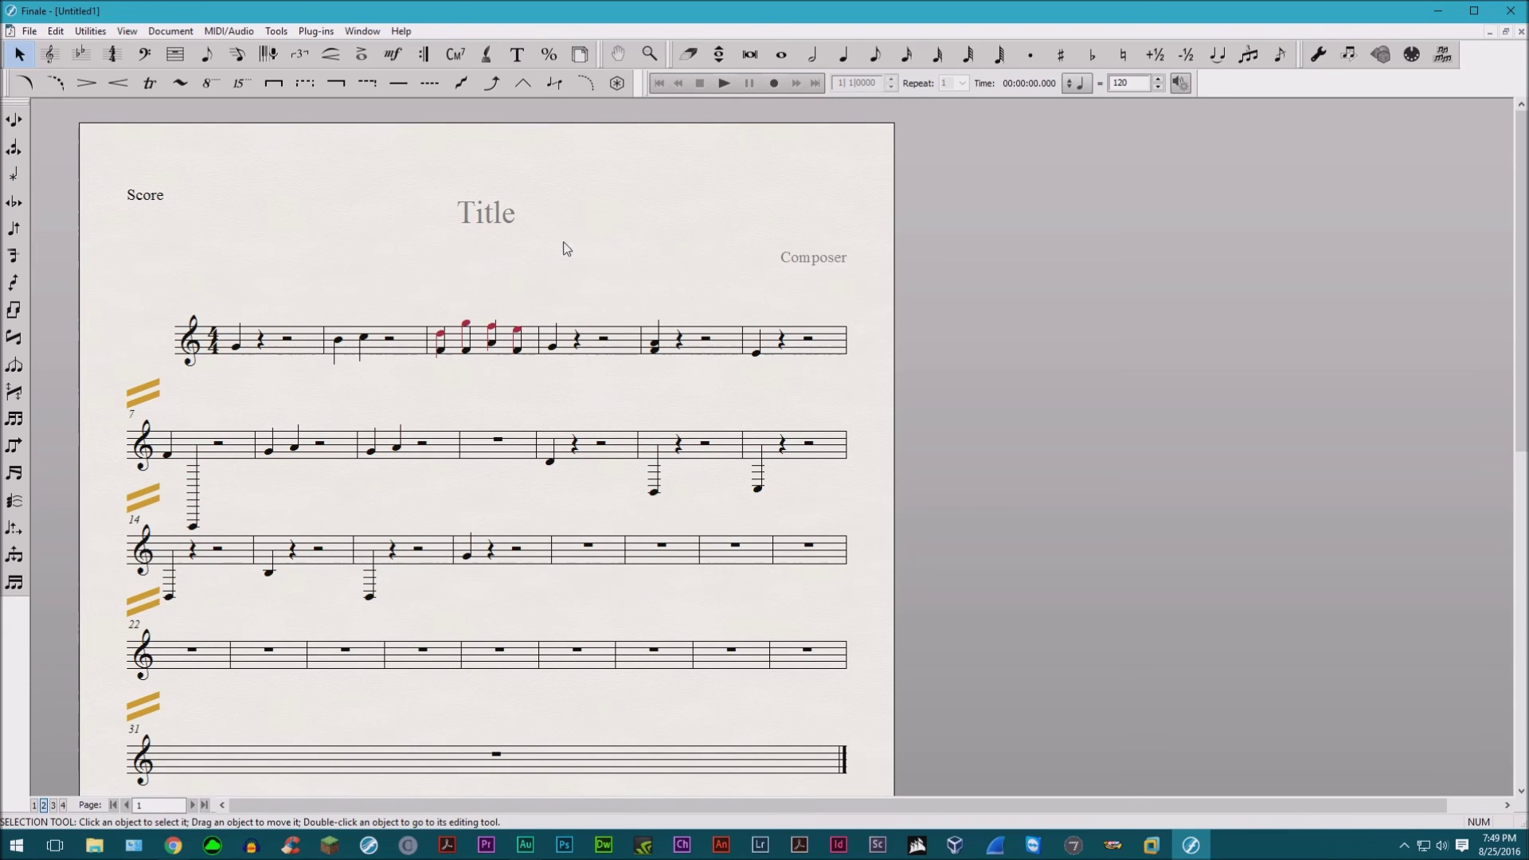
left_click(551, 348)
left_click(555, 347)
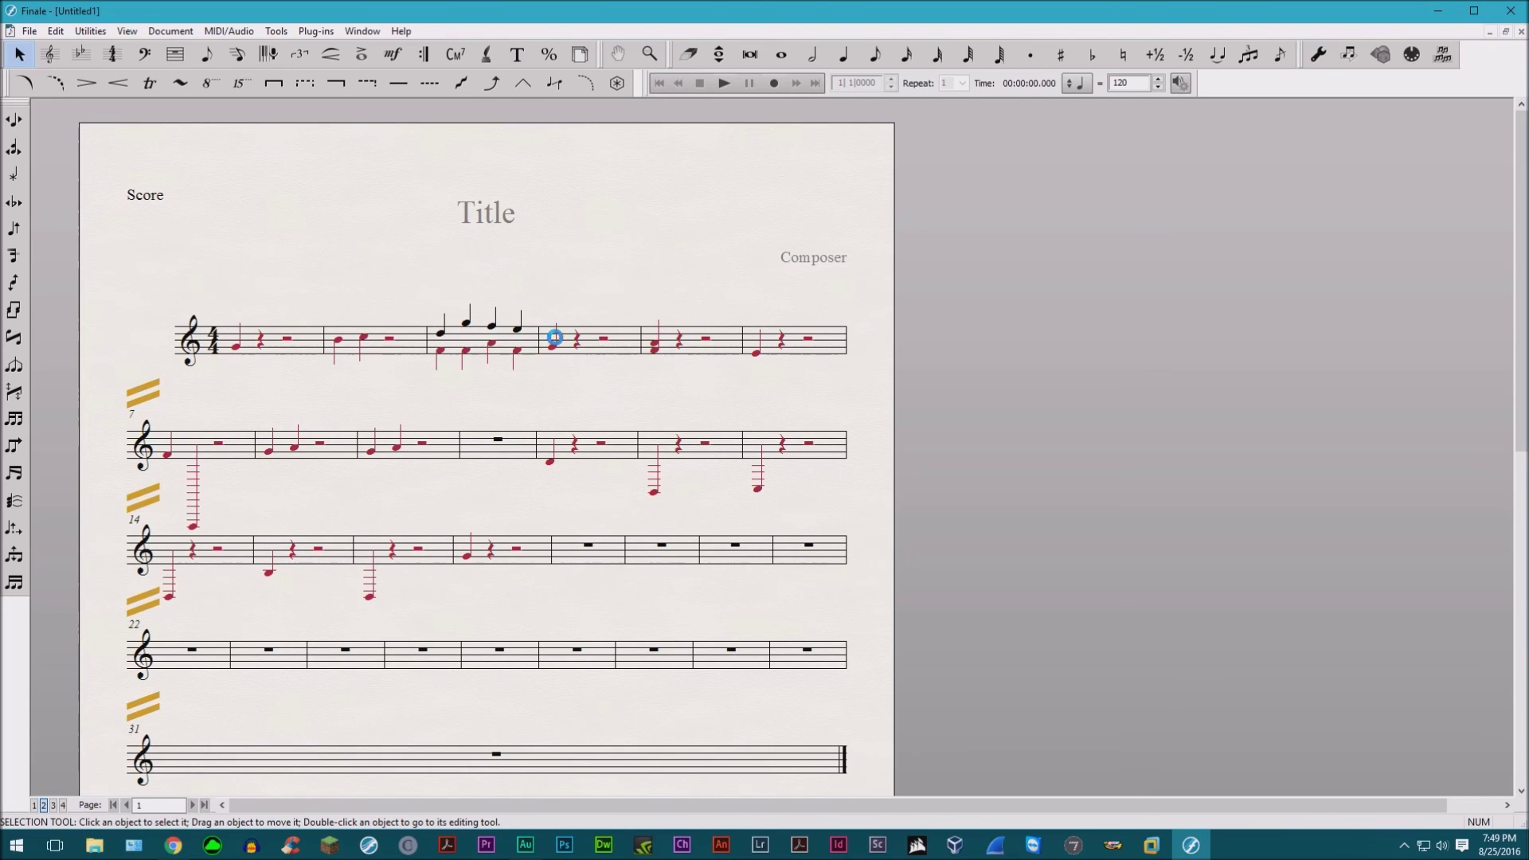
left_click(555, 382)
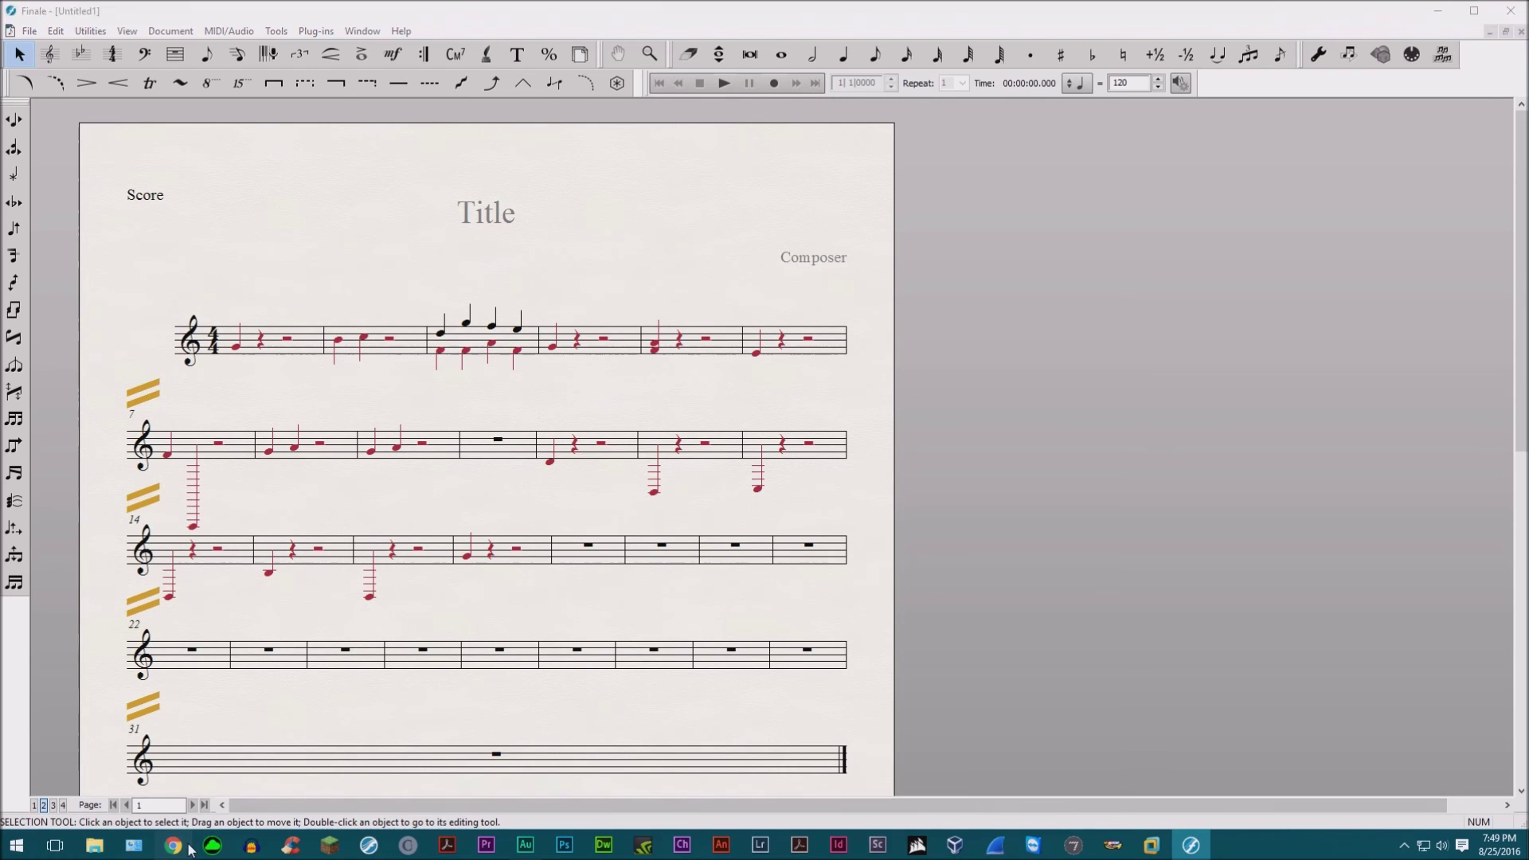
key("alt+Tab")
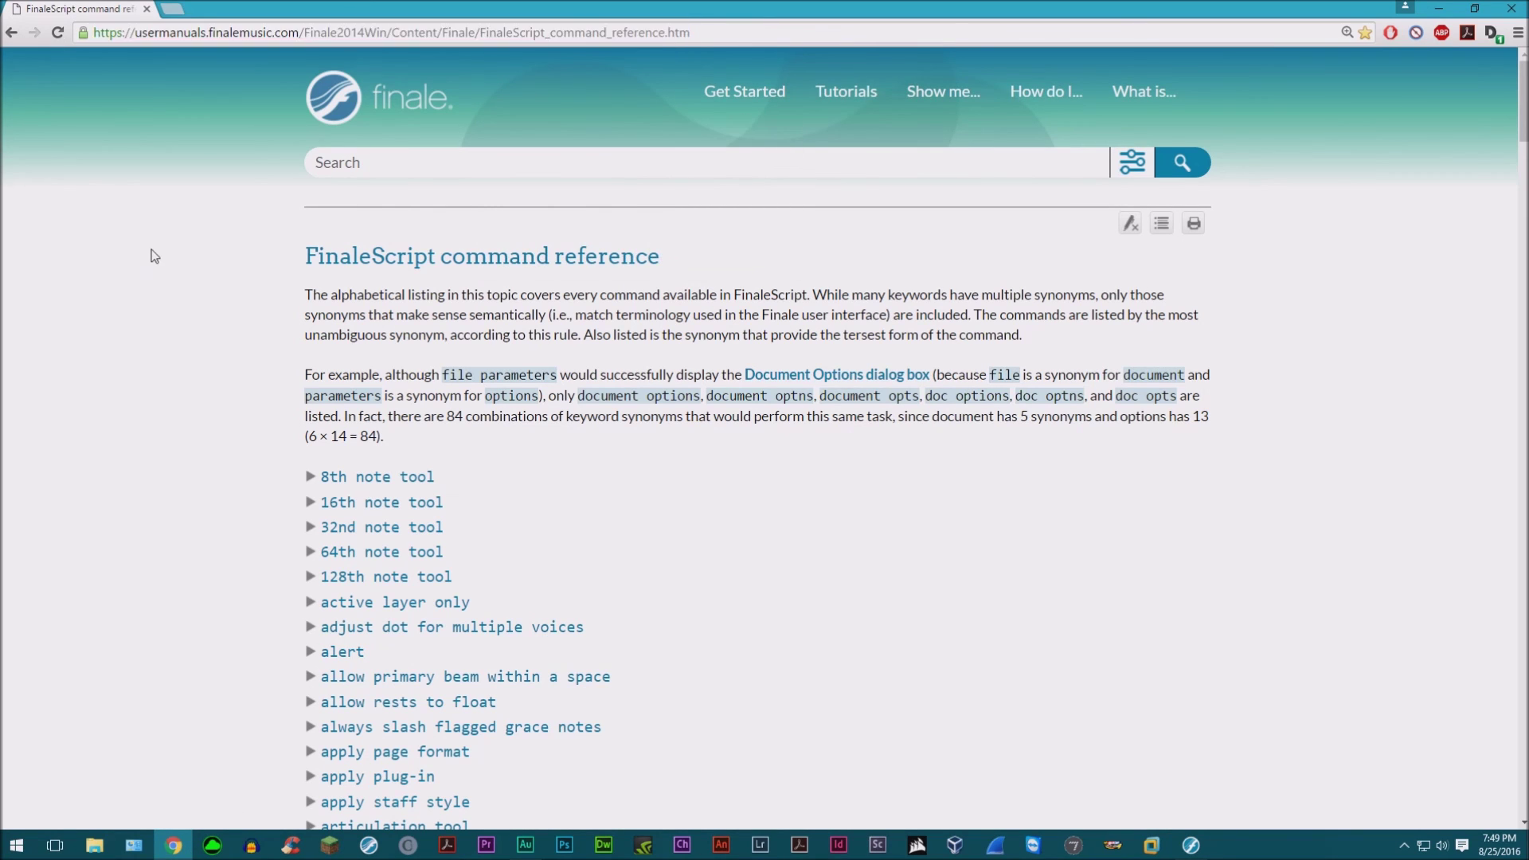
Scroll through the FinaleScript command reference list, expanding and collapsing the midi tool entry.
scroll(541, 400, "down", 7)
scroll(543, 382, "down", 17)
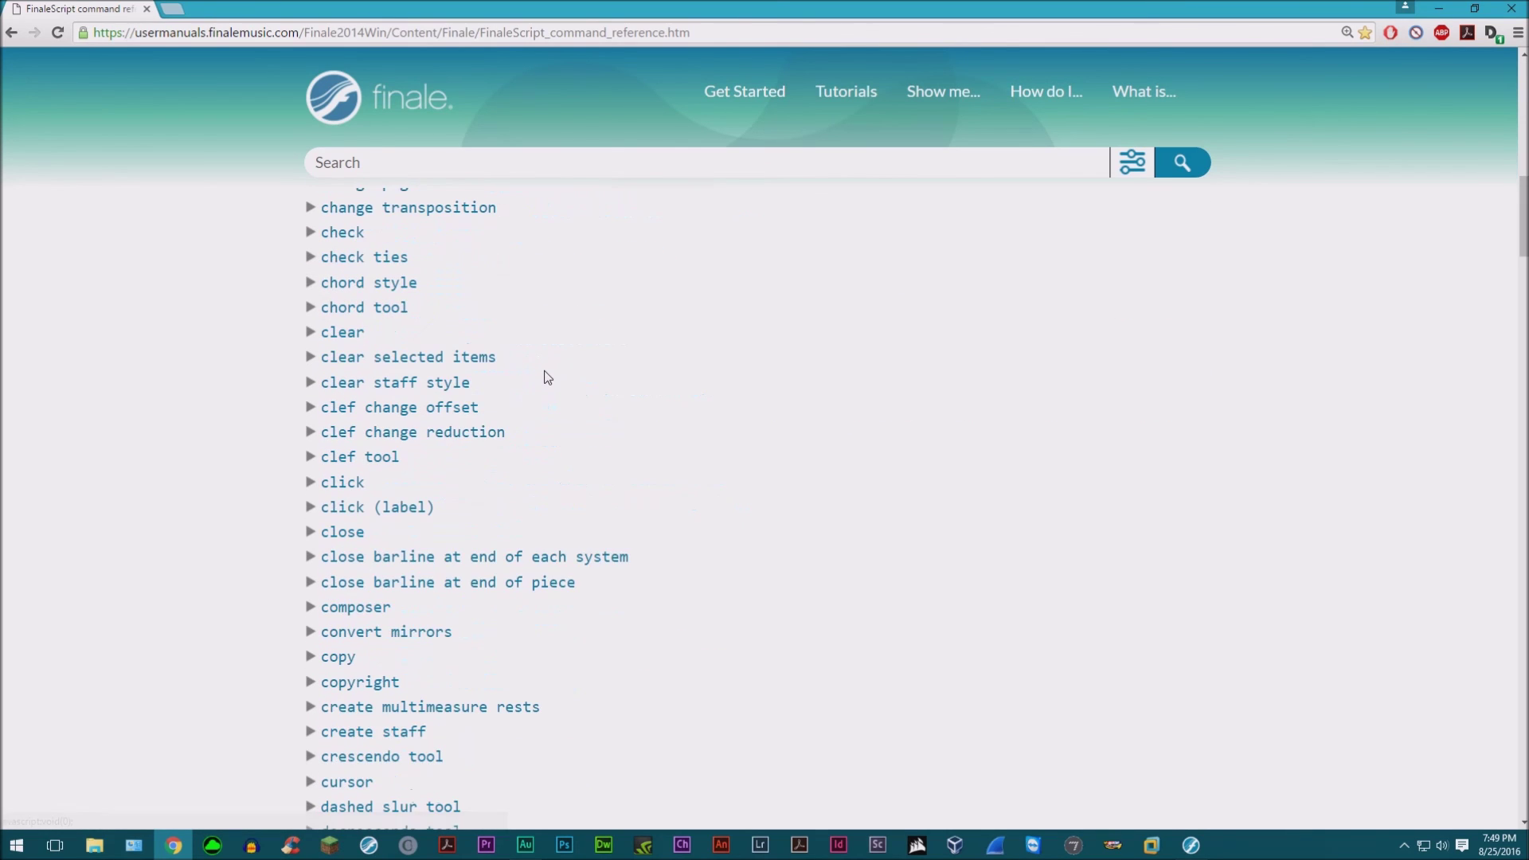
scroll(545, 367, "down", 12)
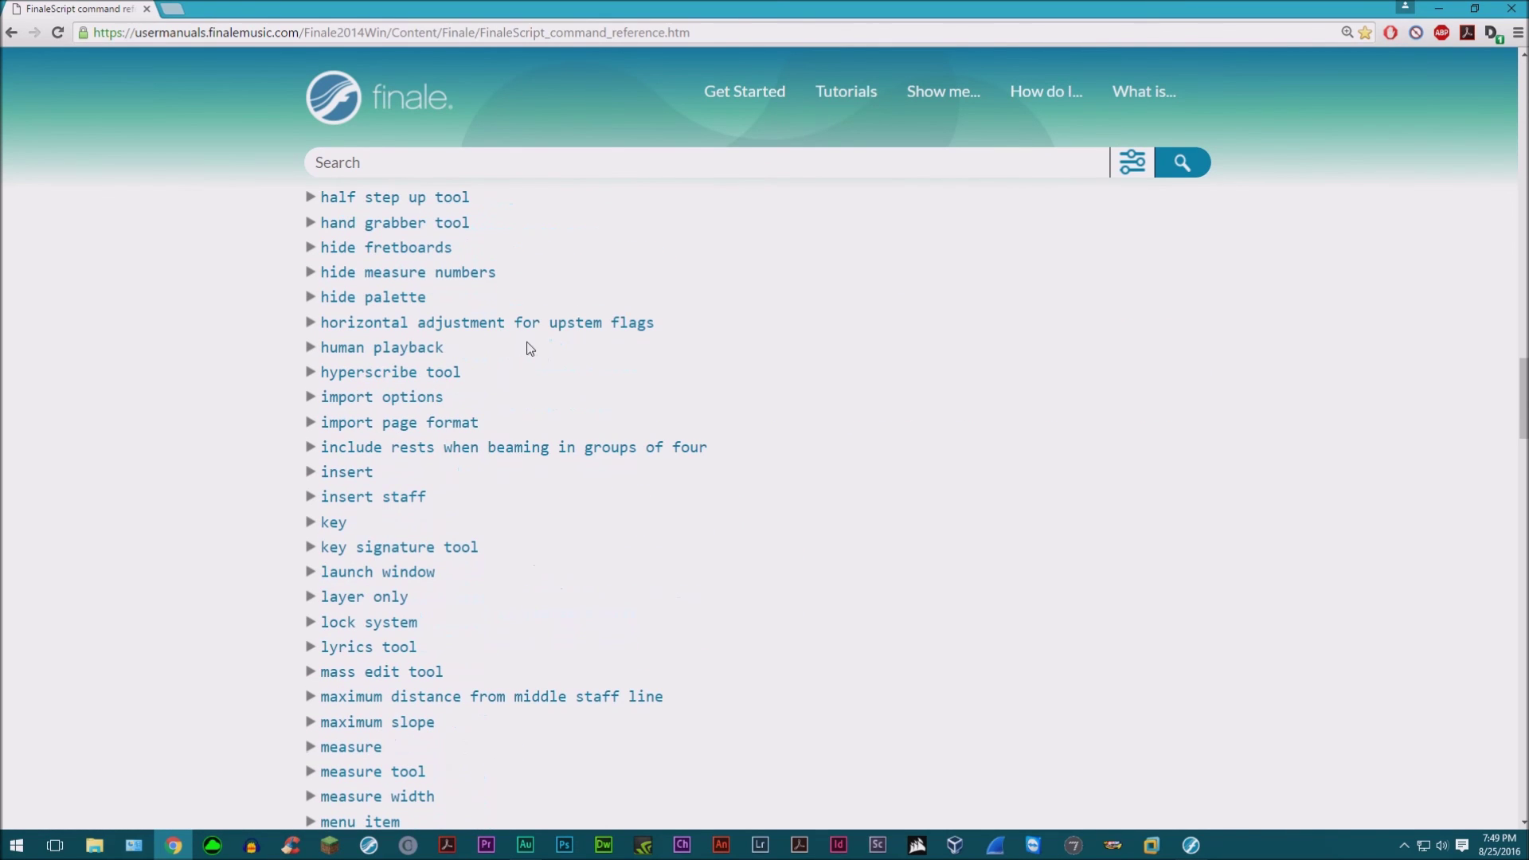
scroll(481, 392, "down", 6)
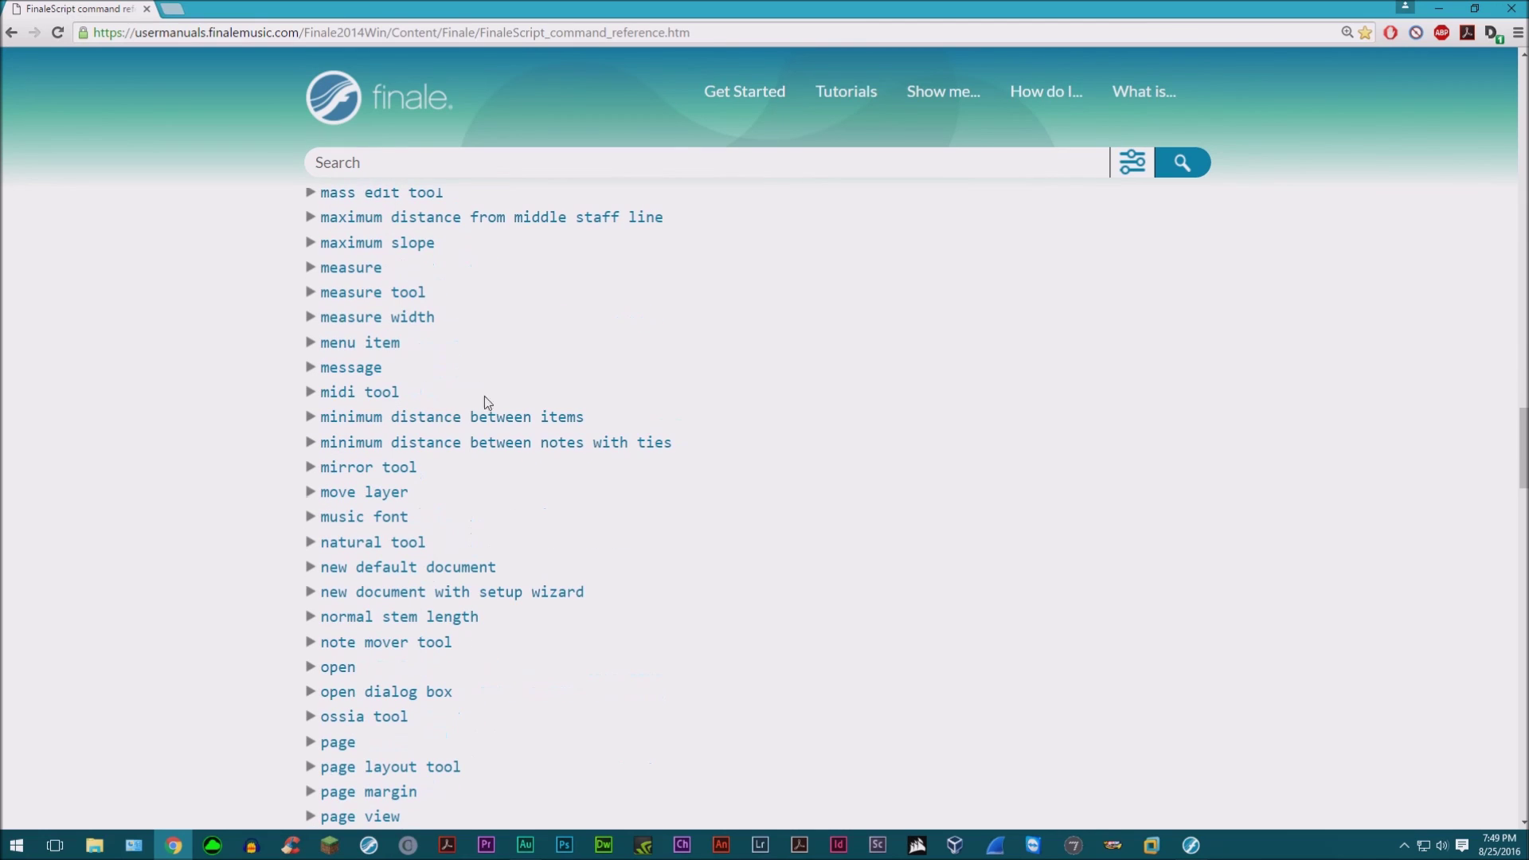
left_click(313, 397)
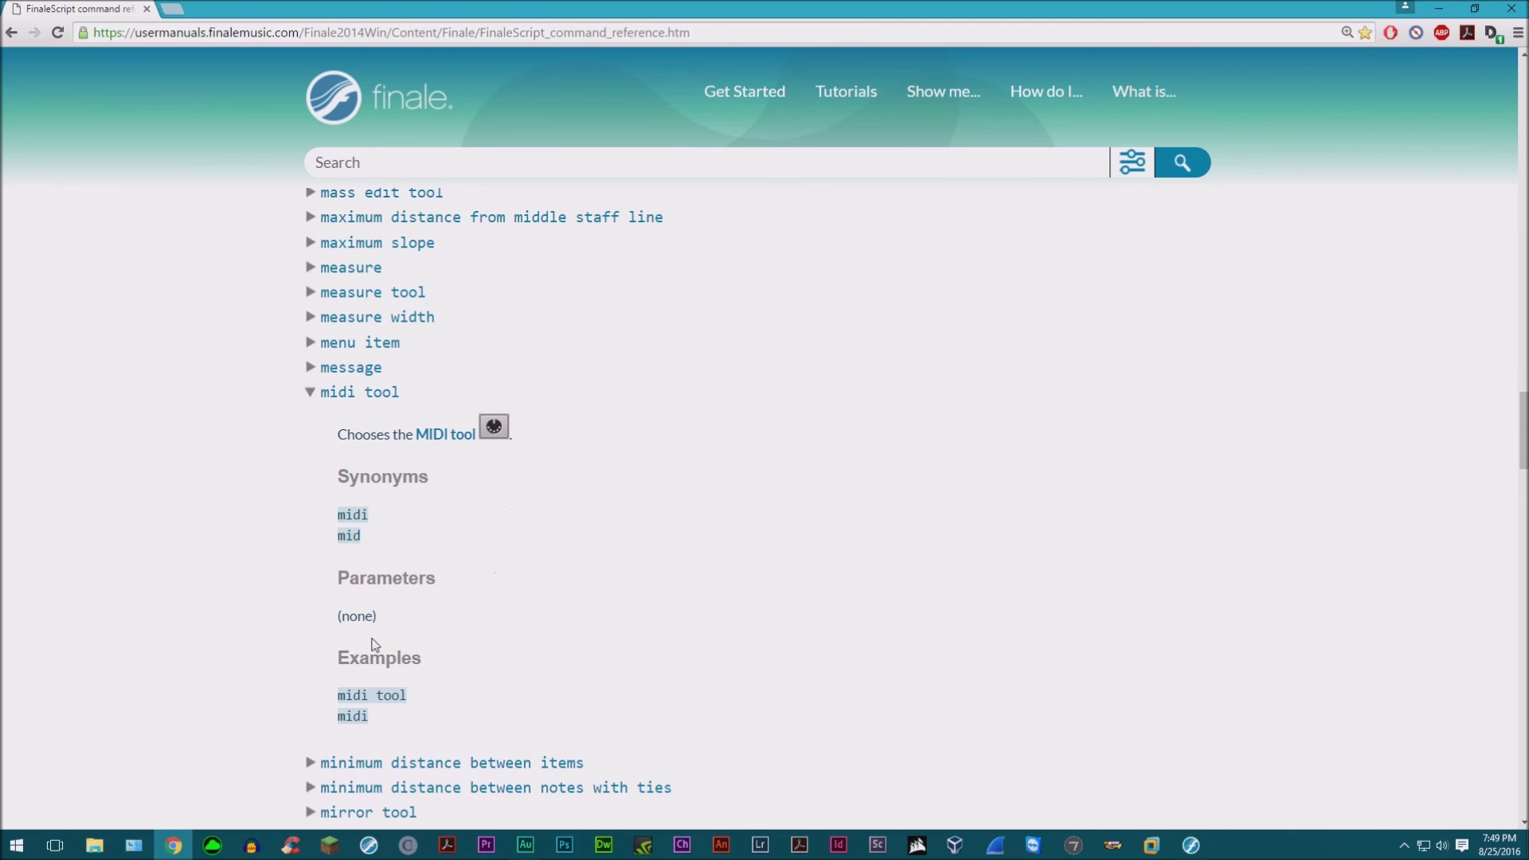
left_click(313, 394)
scroll(881, 356, "up", 15)
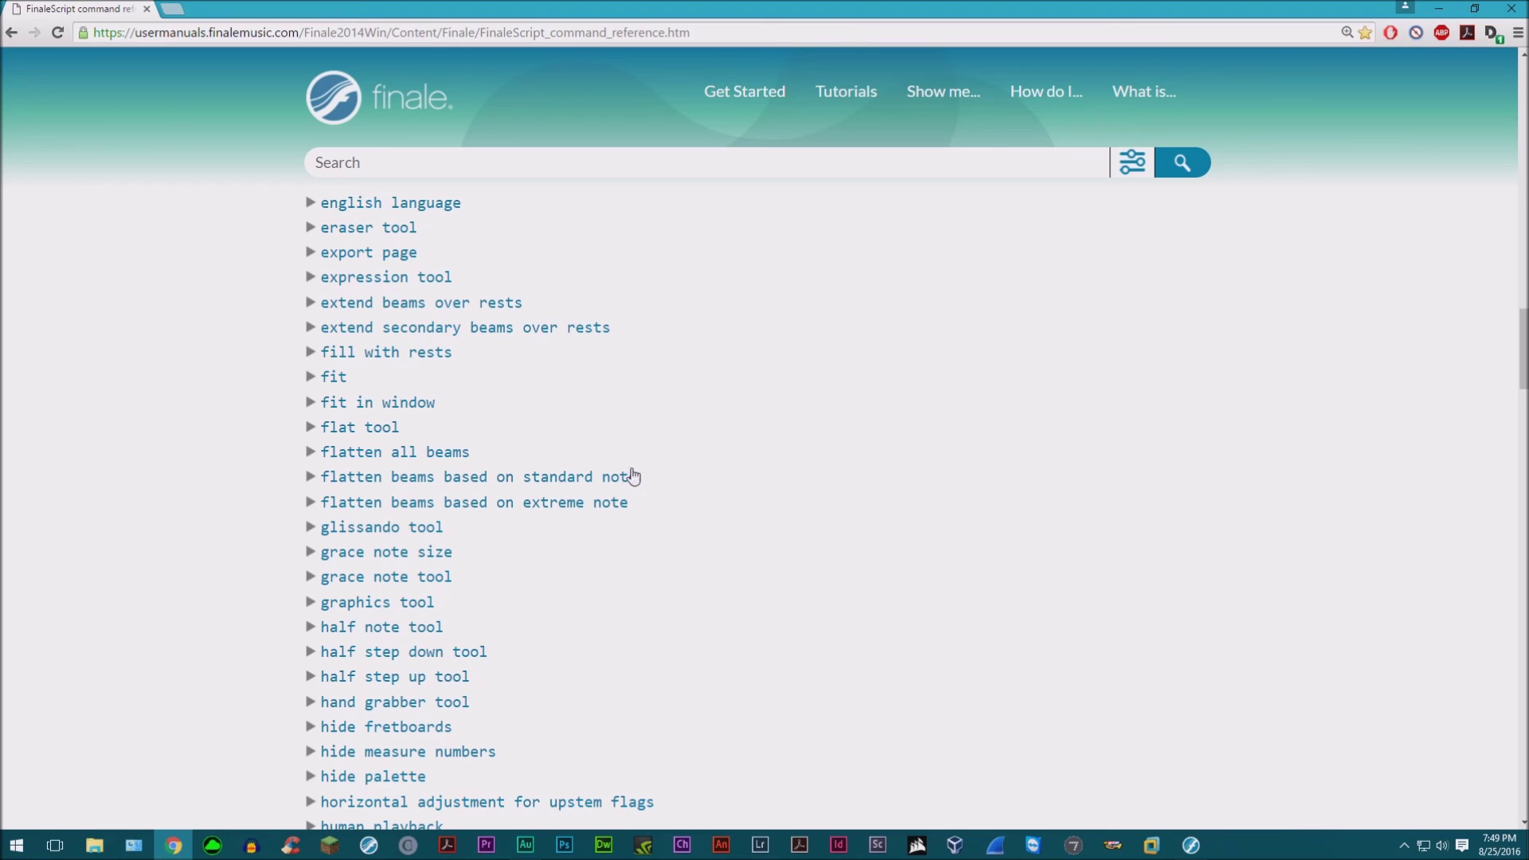
scroll(655, 440, "down", 5)
scroll(655, 440, "down", 20)
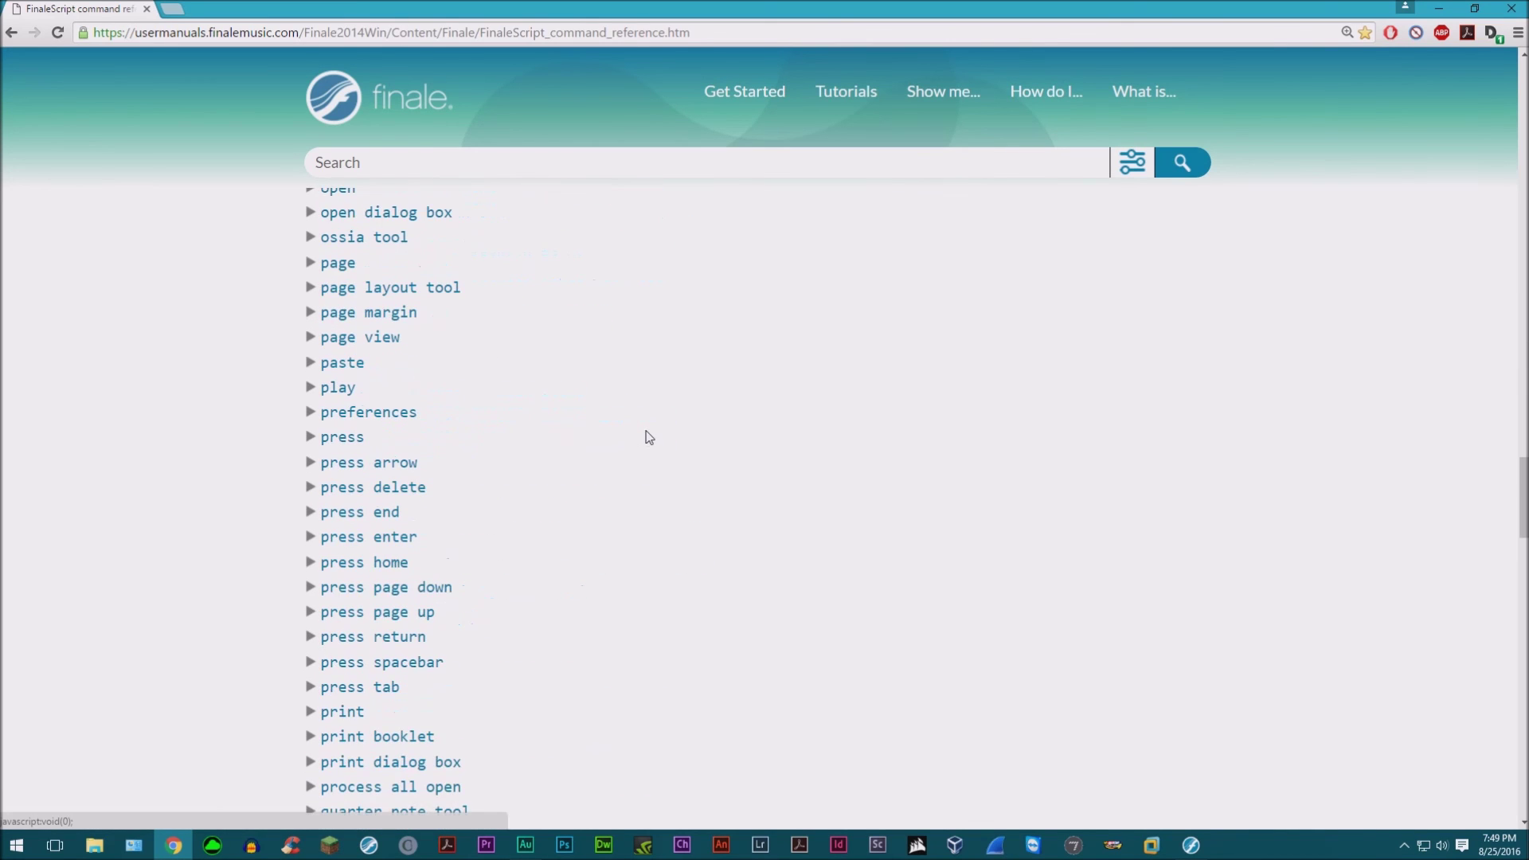
scroll(629, 461, "down", 20)
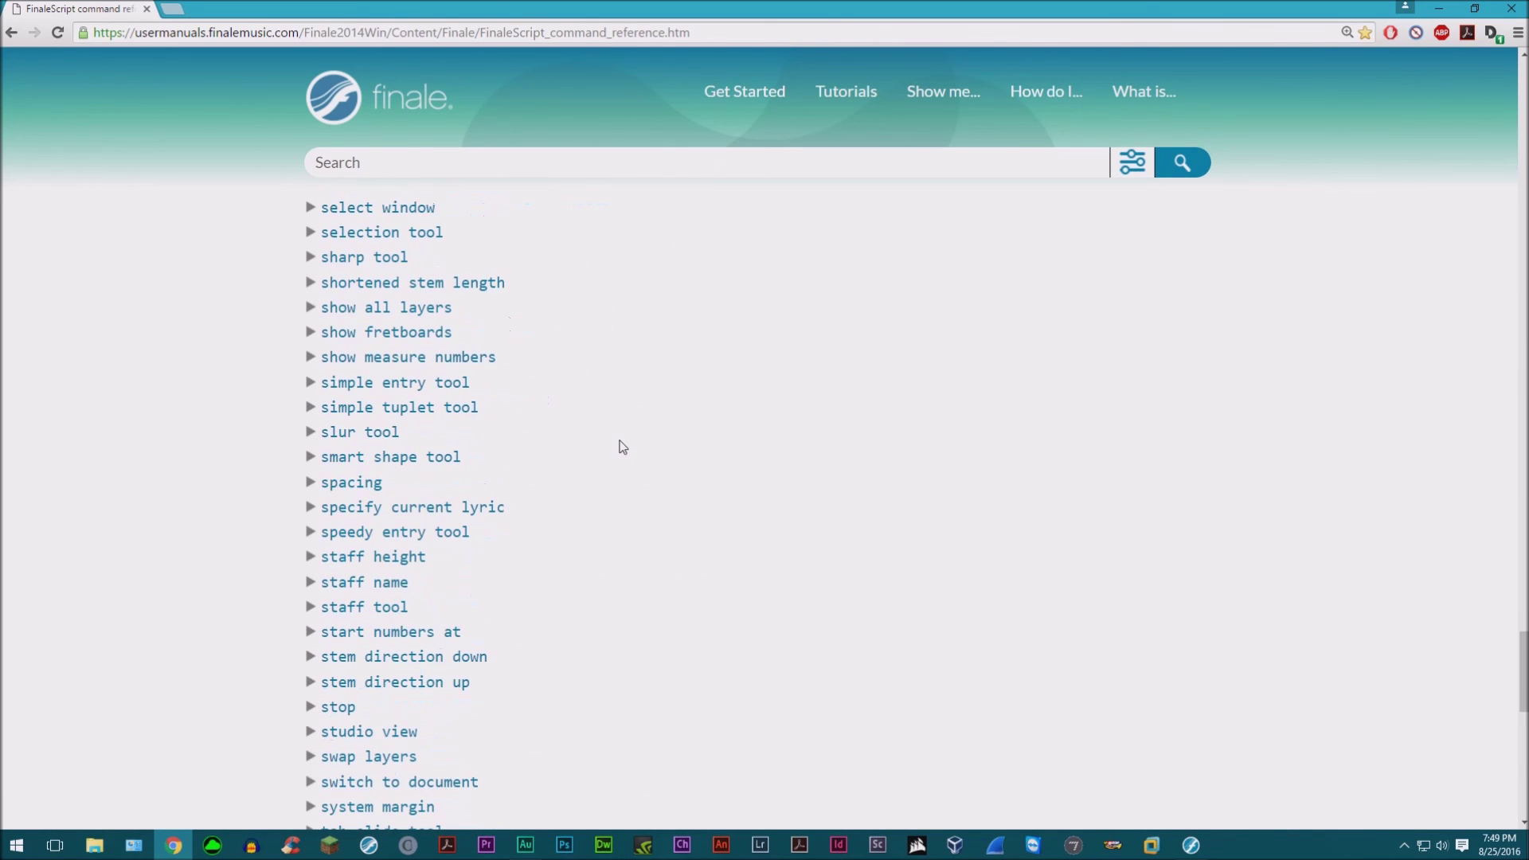
scroll(617, 445, "down", 2)
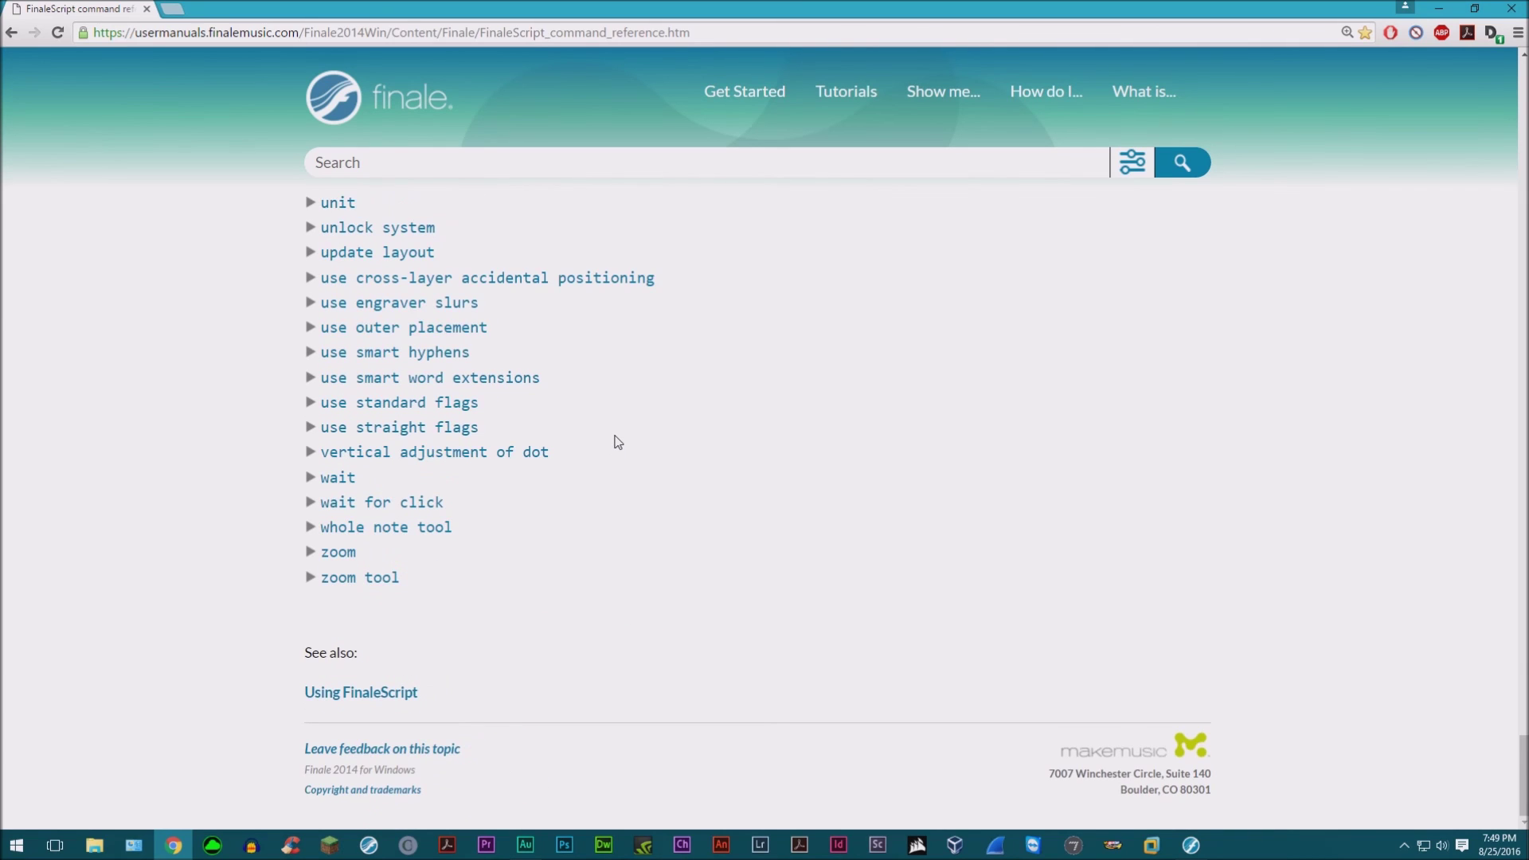
scroll(618, 442, "up", 20)
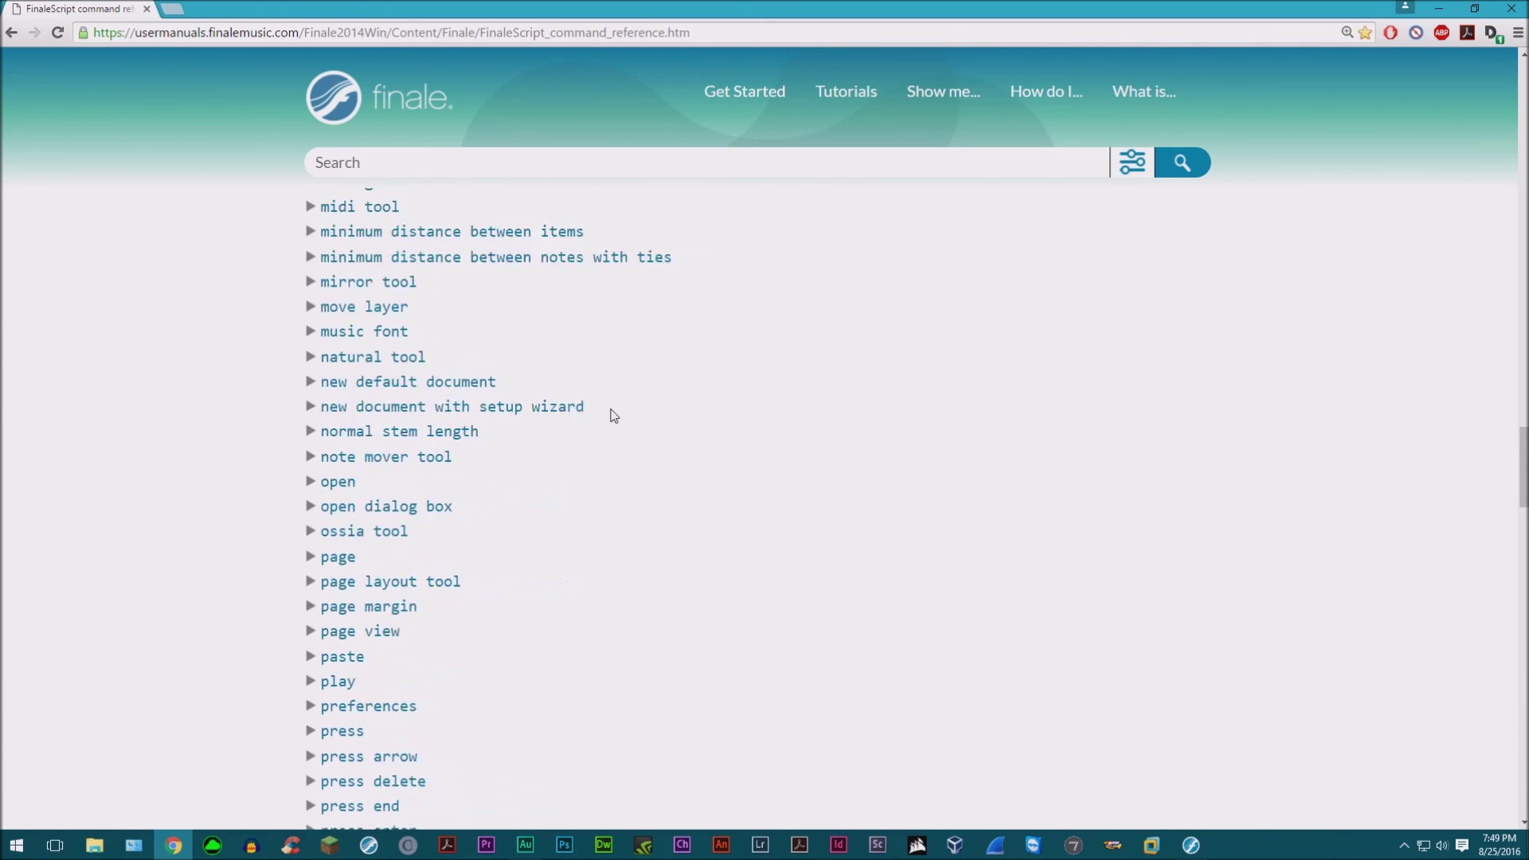
scroll(613, 416, "up", 20)
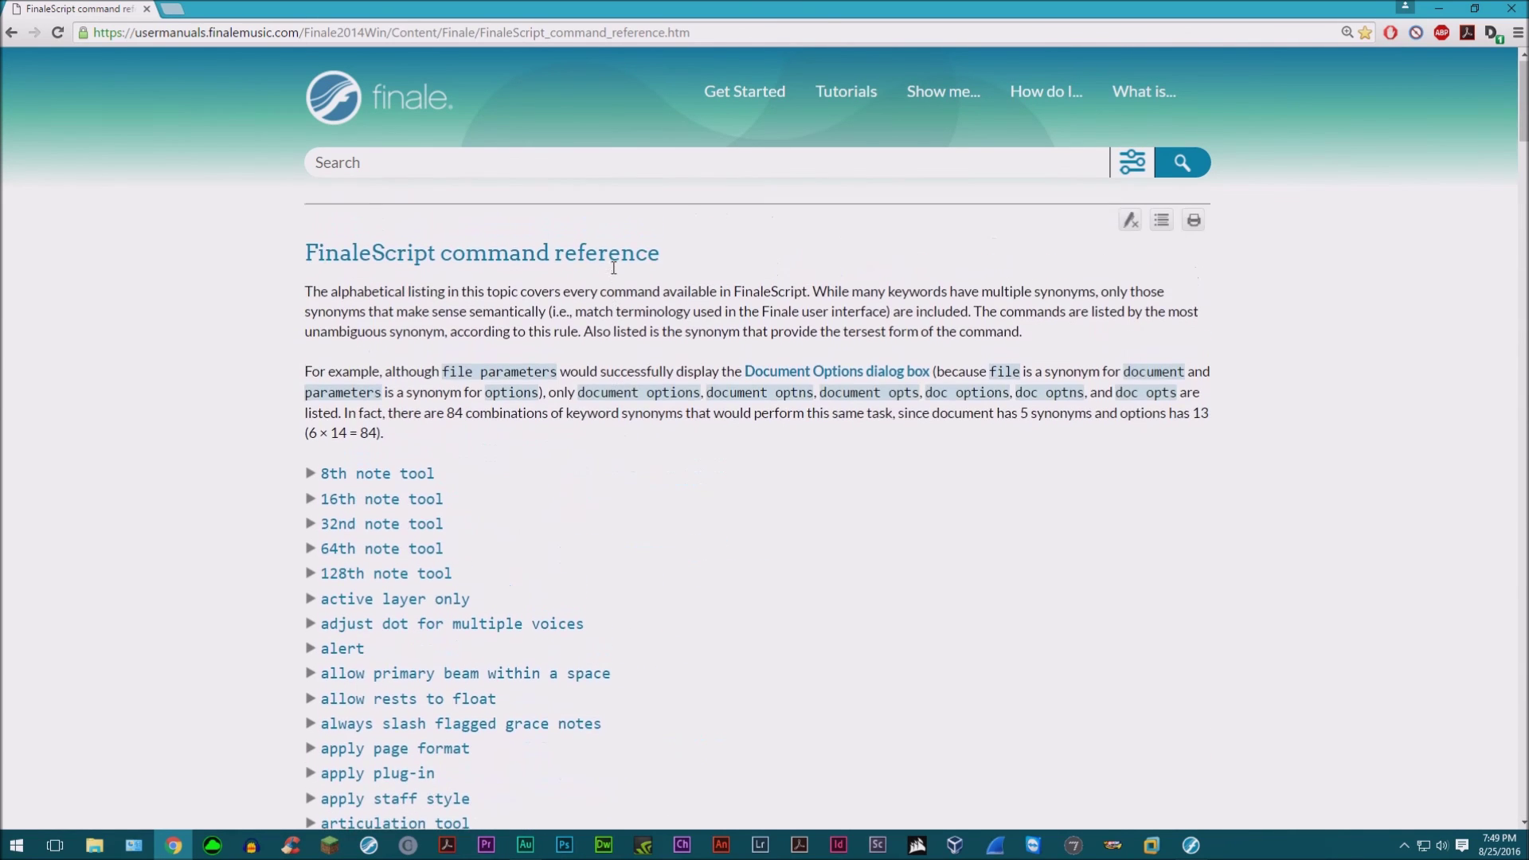